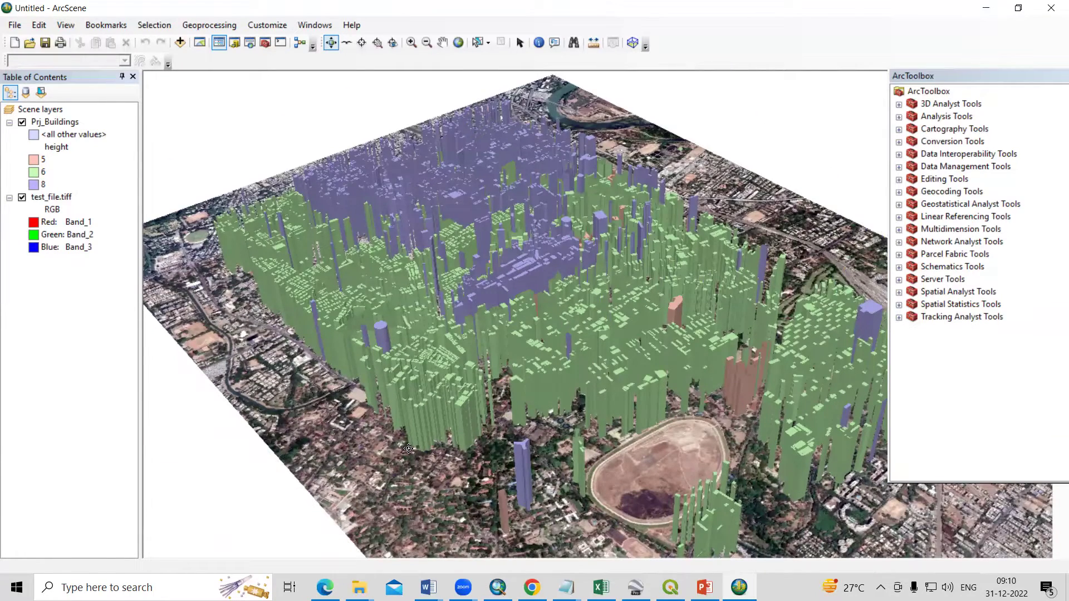
Step: Examine the extruded 3D buildings over the satellite image from several angles and tilts
left_click(548, 499)
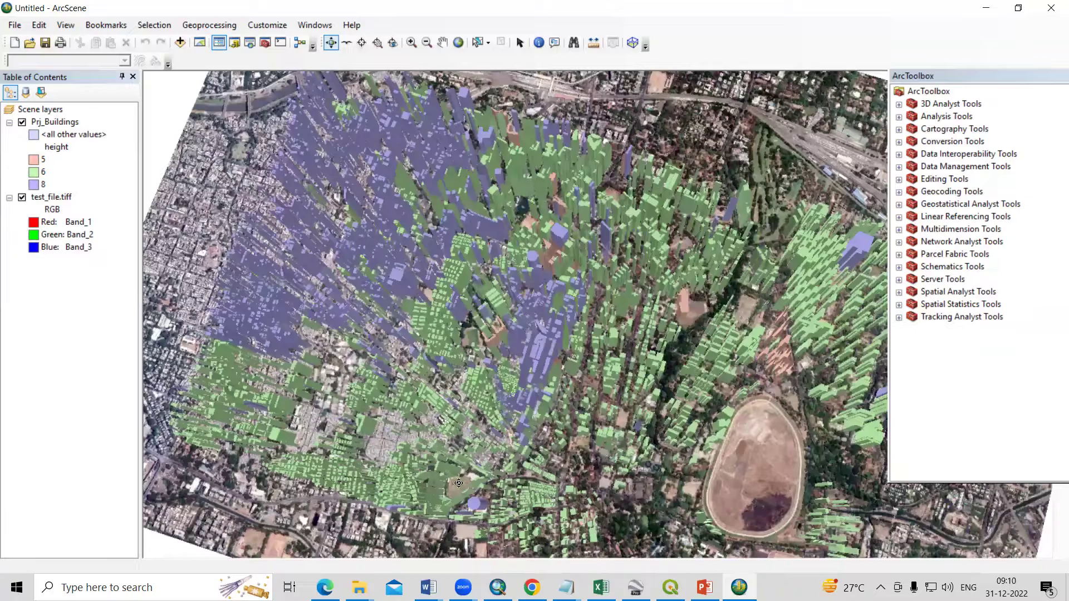
left_click_drag(488, 446, 768, 300)
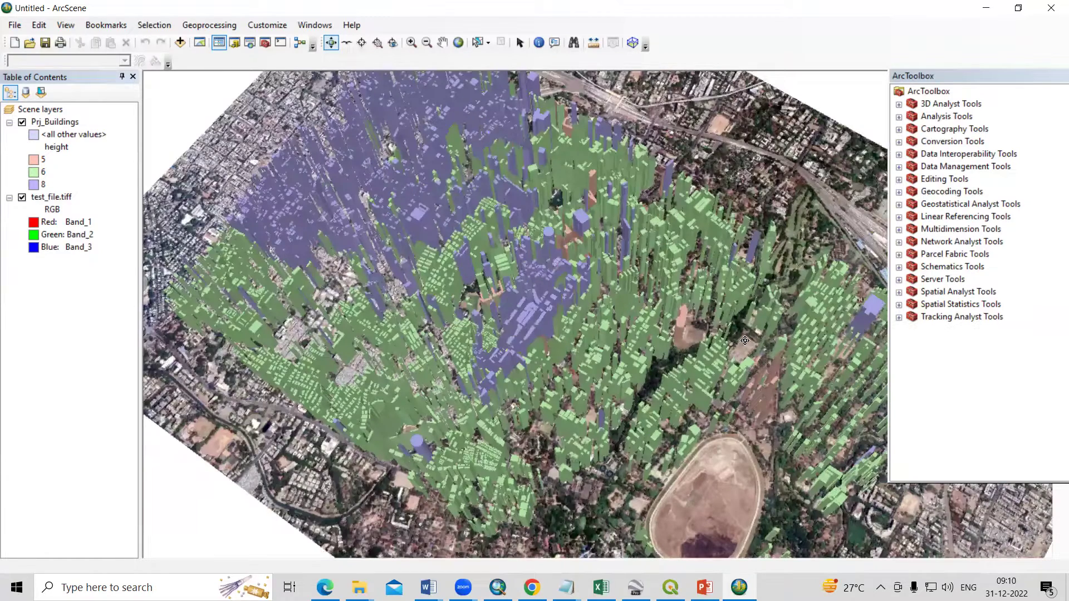
left_click_drag(624, 383, 390, 330)
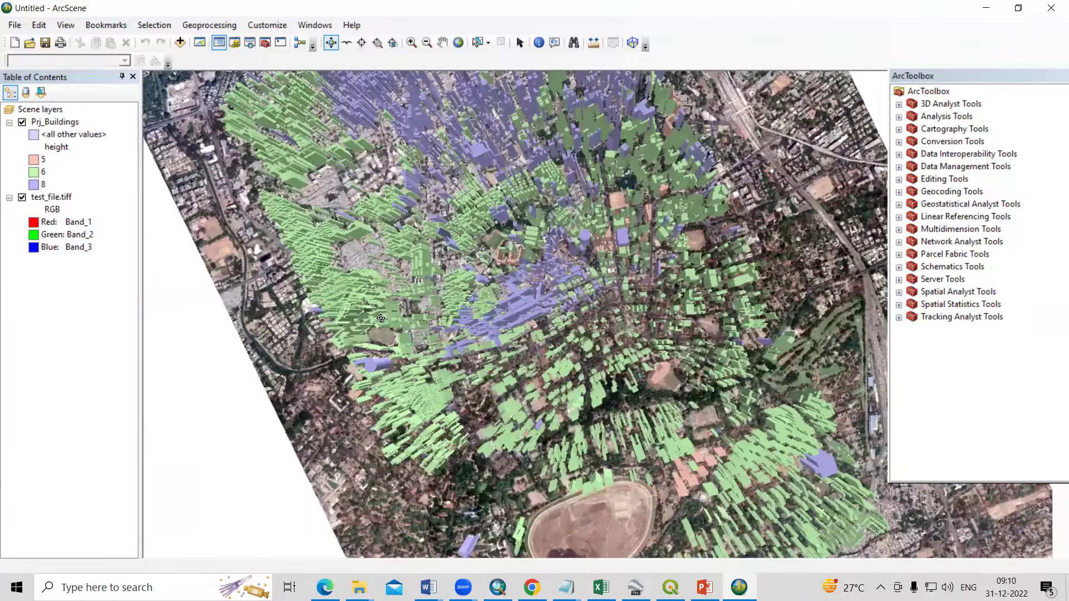
left_click_drag(755, 357, 805, 333)
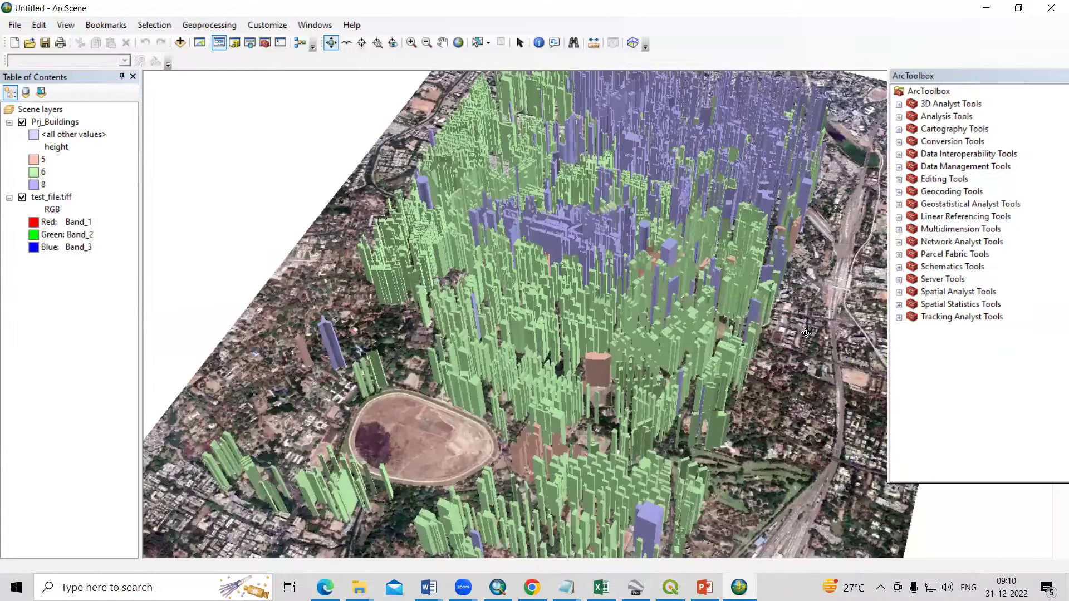
left_click_drag(590, 384, 588, 366)
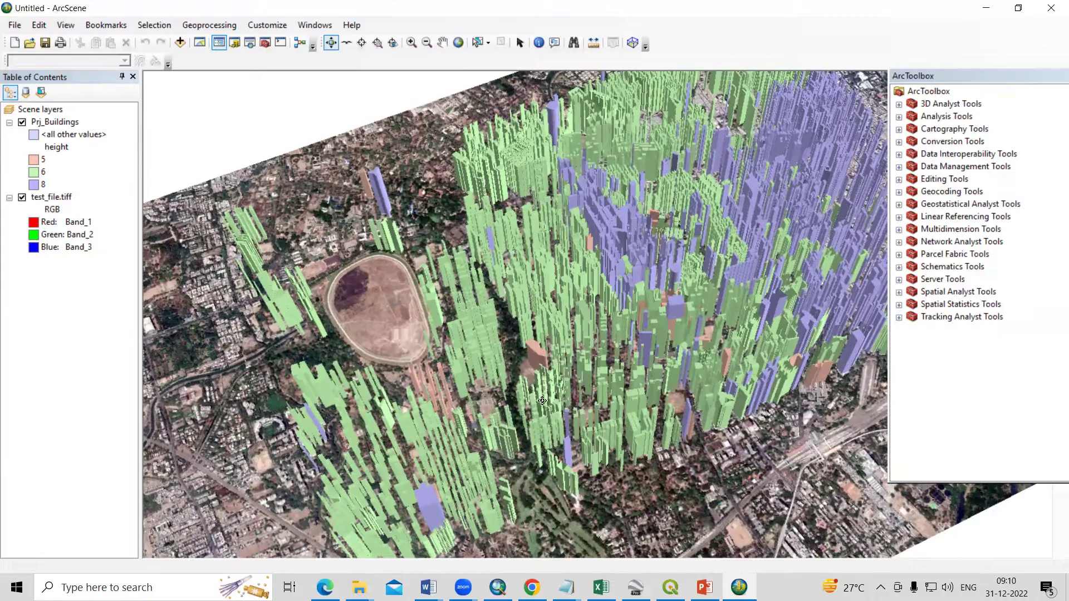
left_click_drag(549, 404, 611, 418)
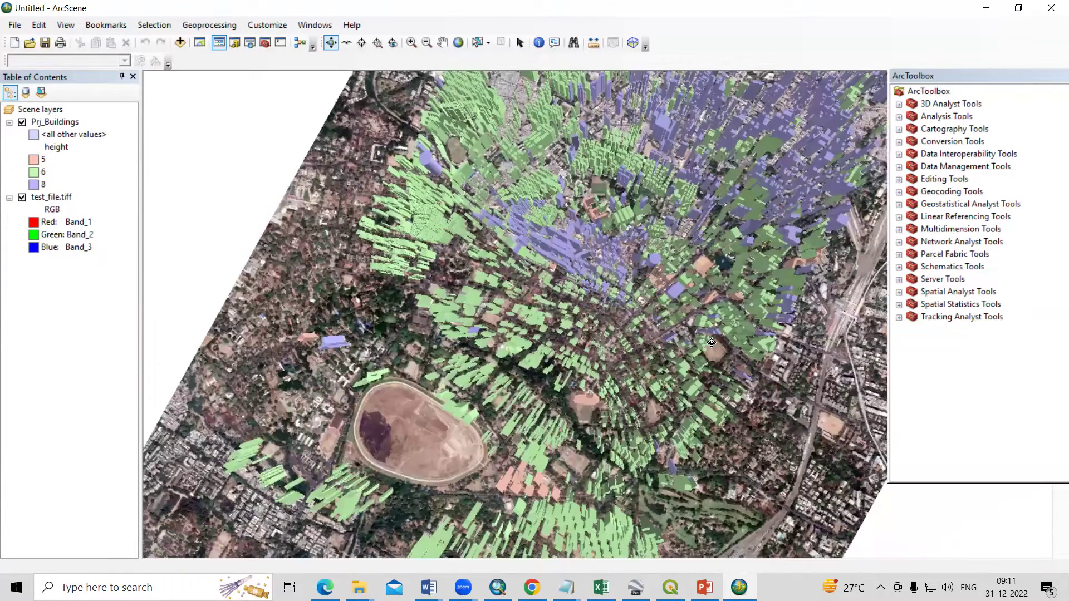
left_click_drag(712, 343, 384, 333)
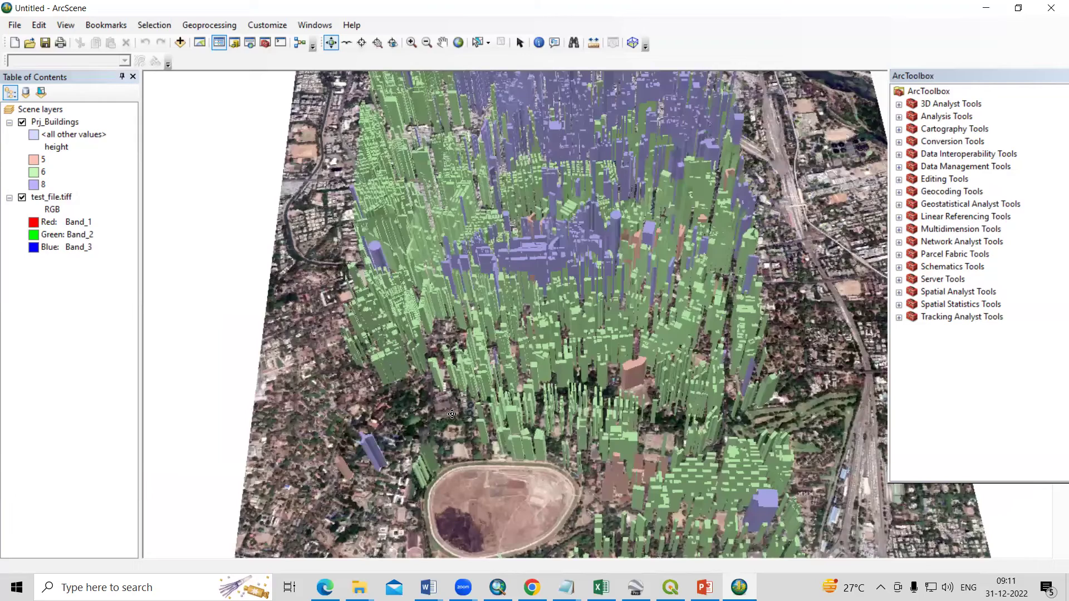
left_click_drag(544, 521, 692, 192)
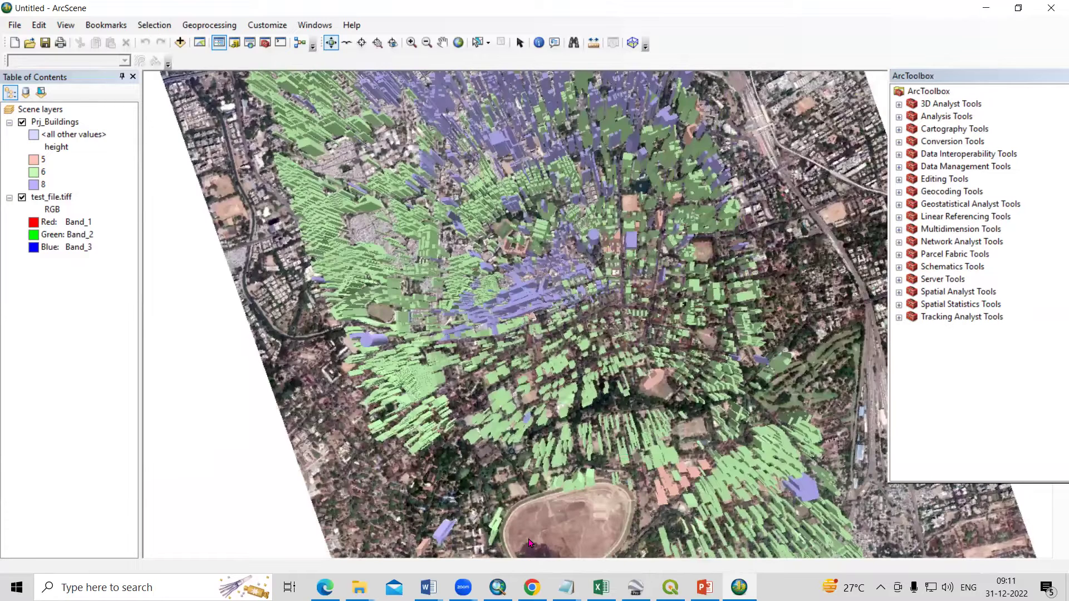
Step: Switch to Chrome, search for "bbbike extracts openstreetmap" and open the BBBike extracts OpenStreetMap site
key("alt+Tab")
left_click(338, 37)
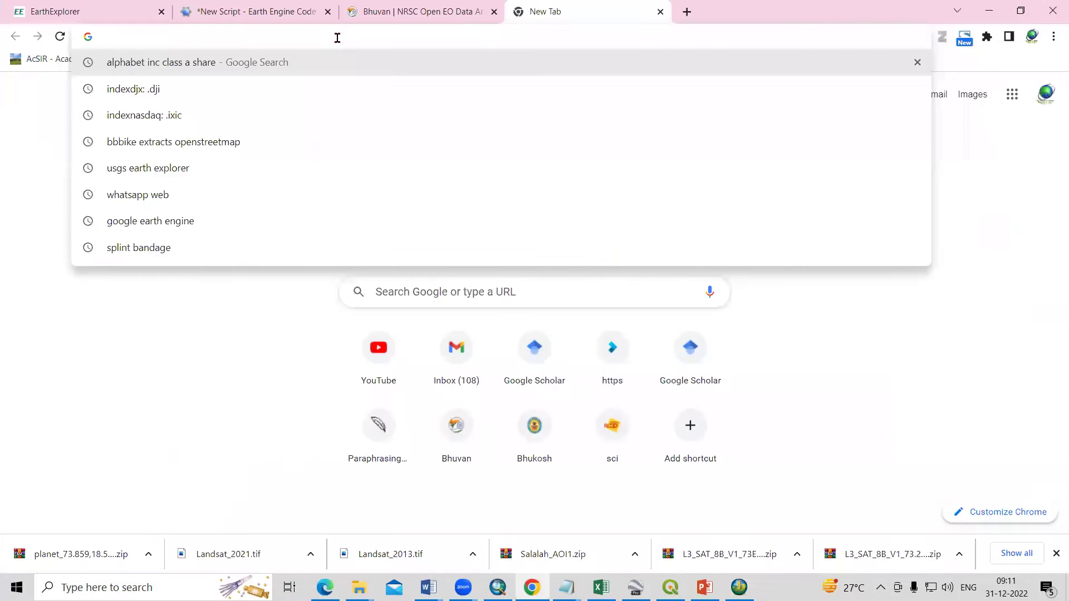
type("bb")
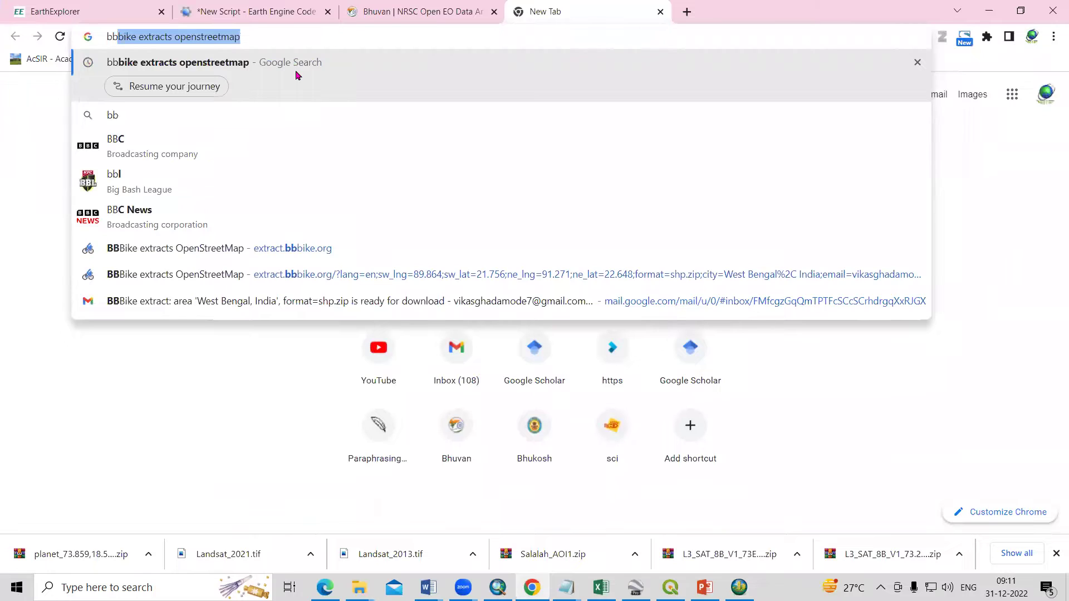
key("Return")
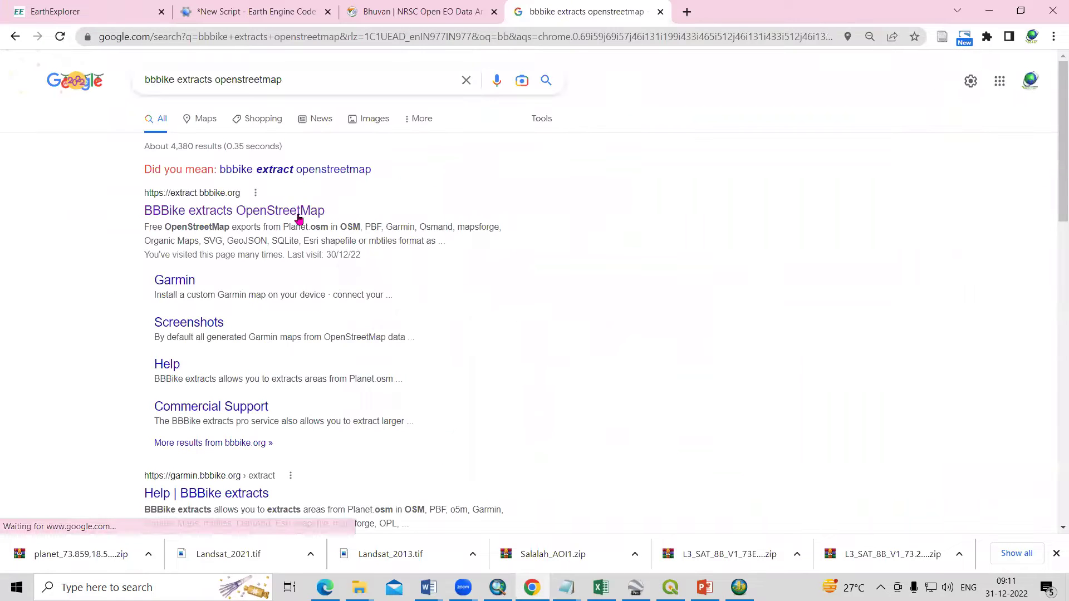
left_click(308, 217)
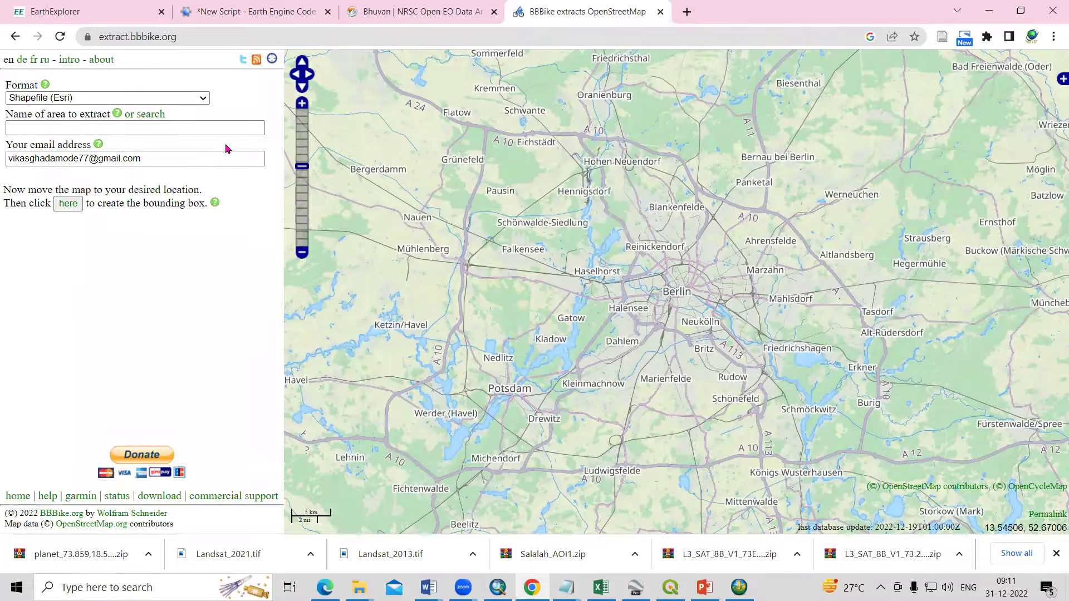
Step: Search for the area "mumbai" and choose "Mumbai, Mumbai Suburban, Maharashtra, India" as the area to extract
left_click(146, 115)
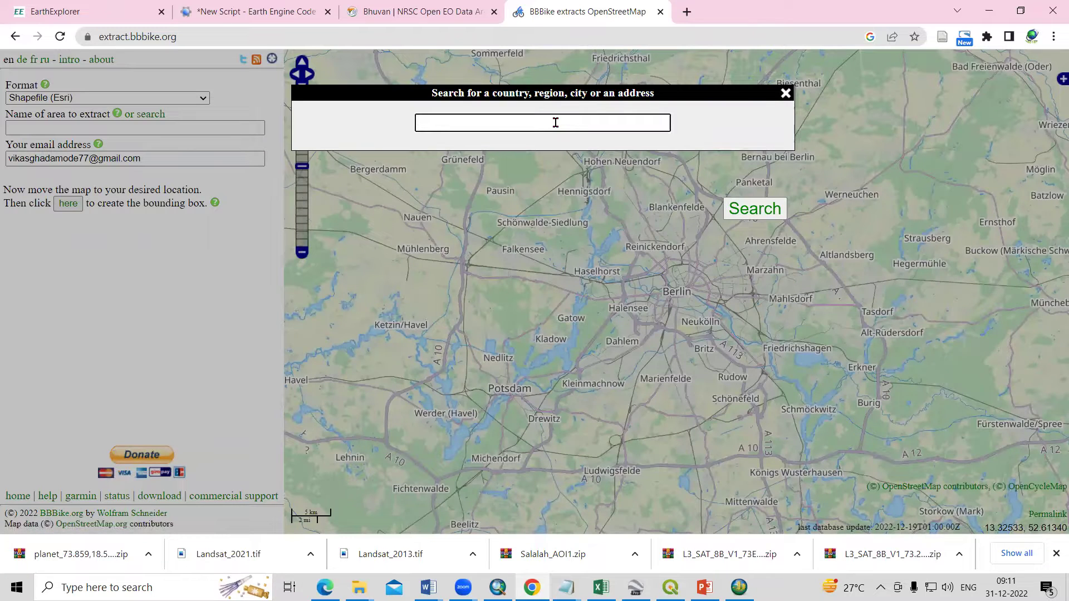
type("mumbai")
left_click(752, 207)
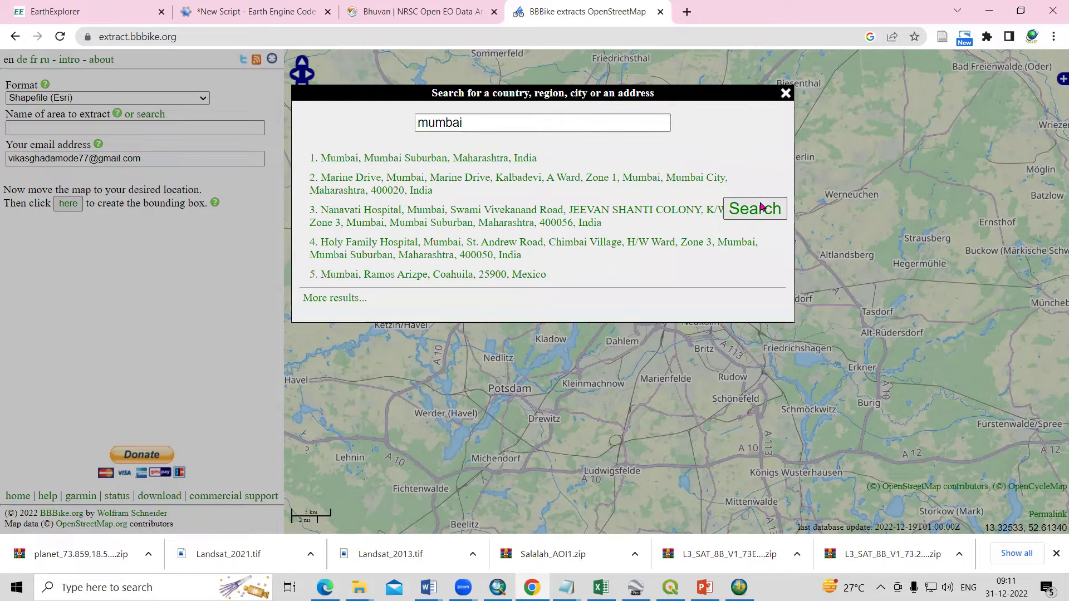
left_click(438, 160)
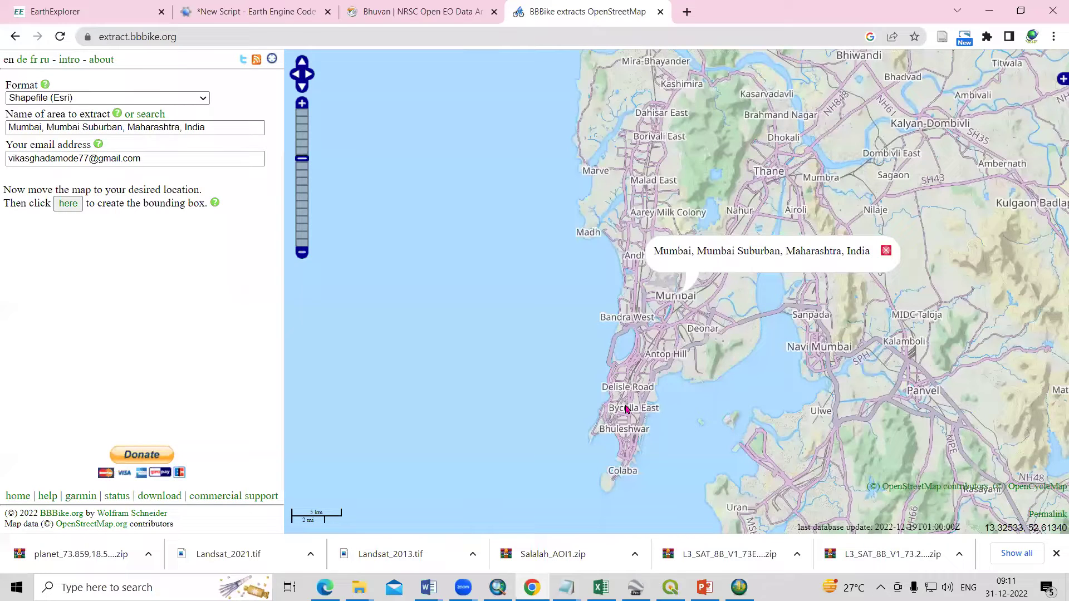
Step: Create a bounding box of about 8 km² around the Malabar Hill peninsula, covering Walkeshwar, Banganga Tank and Governor's Estate
scroll(608, 411, "up", 3)
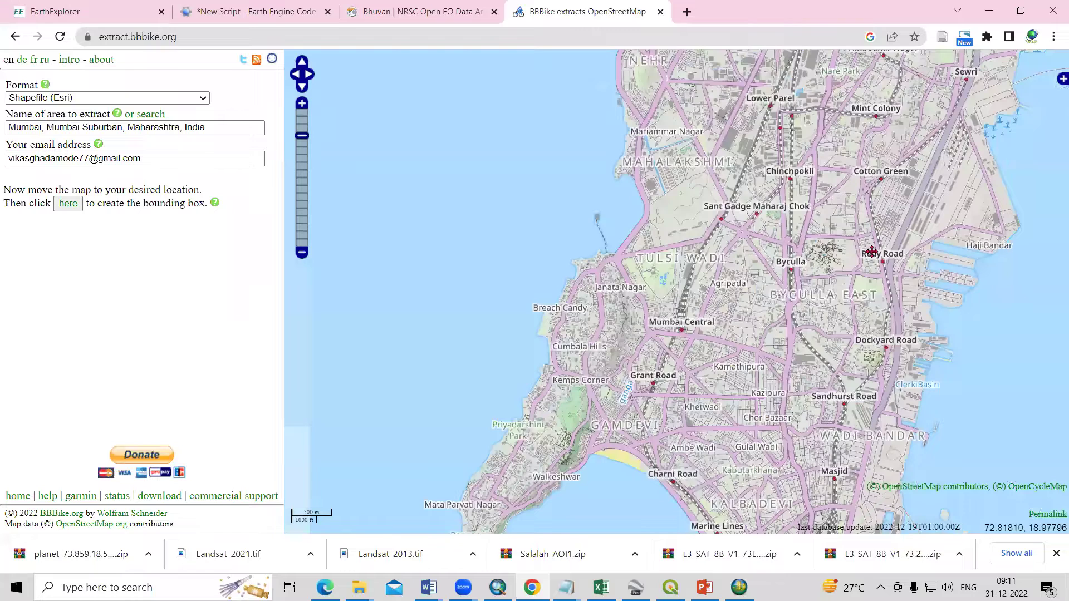
scroll(852, 253, "up", 1)
scroll(769, 335, "up", 1)
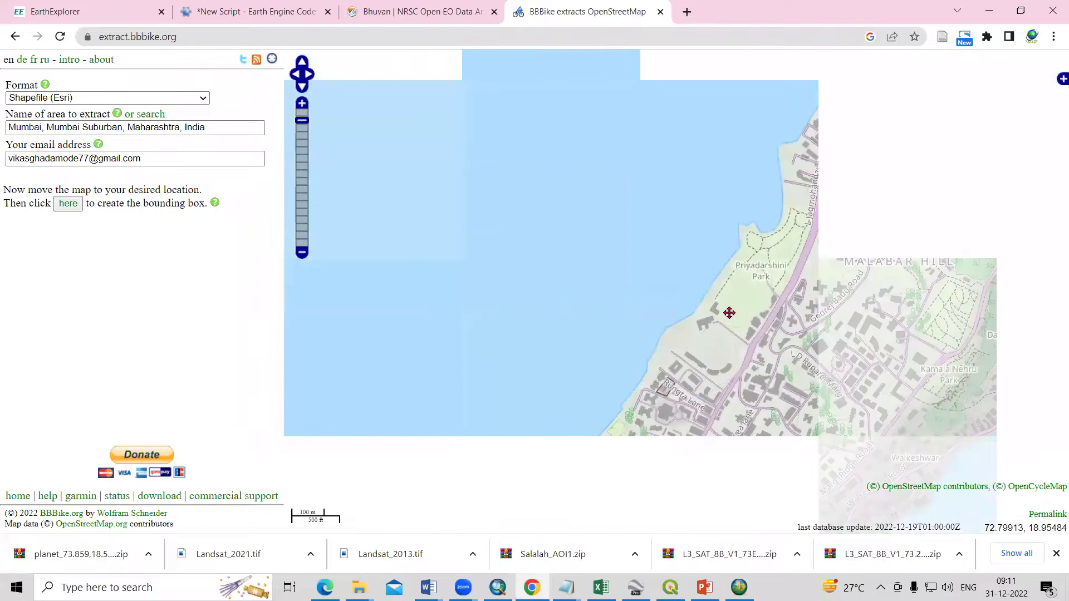
left_click_drag(682, 312, 742, 279)
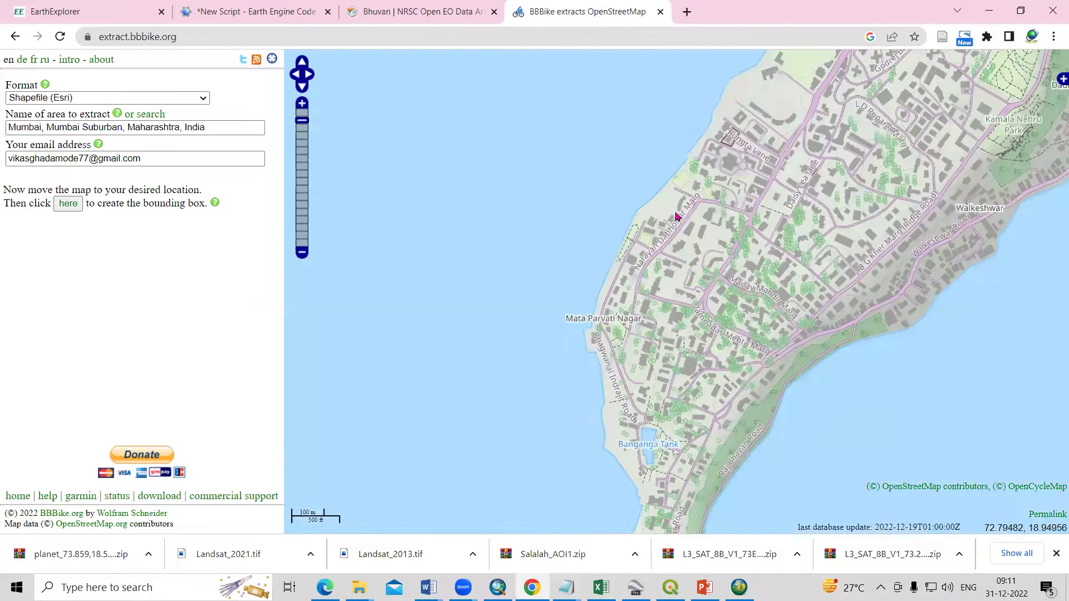
left_click_drag(684, 210, 674, 231)
scroll(678, 225, "down", 1)
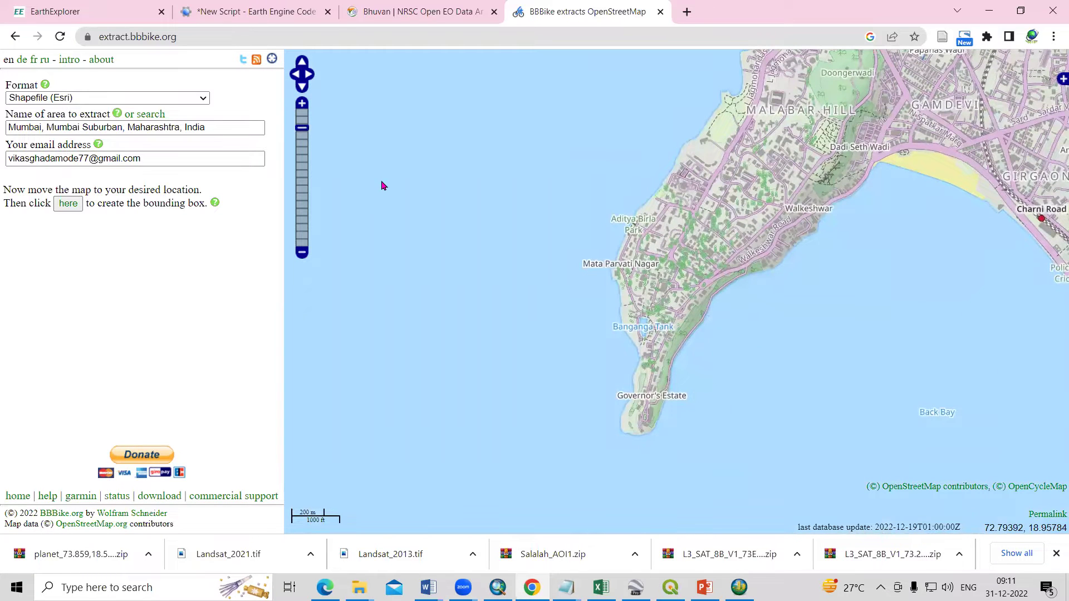
left_click(69, 203)
left_click(693, 279)
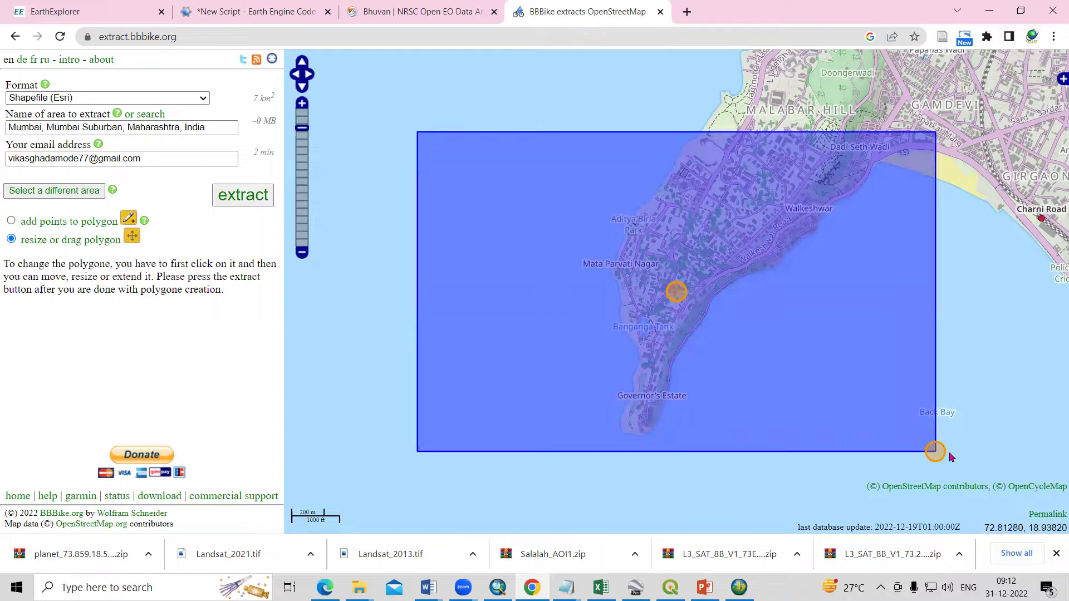
left_click_drag(935, 451, 929, 474)
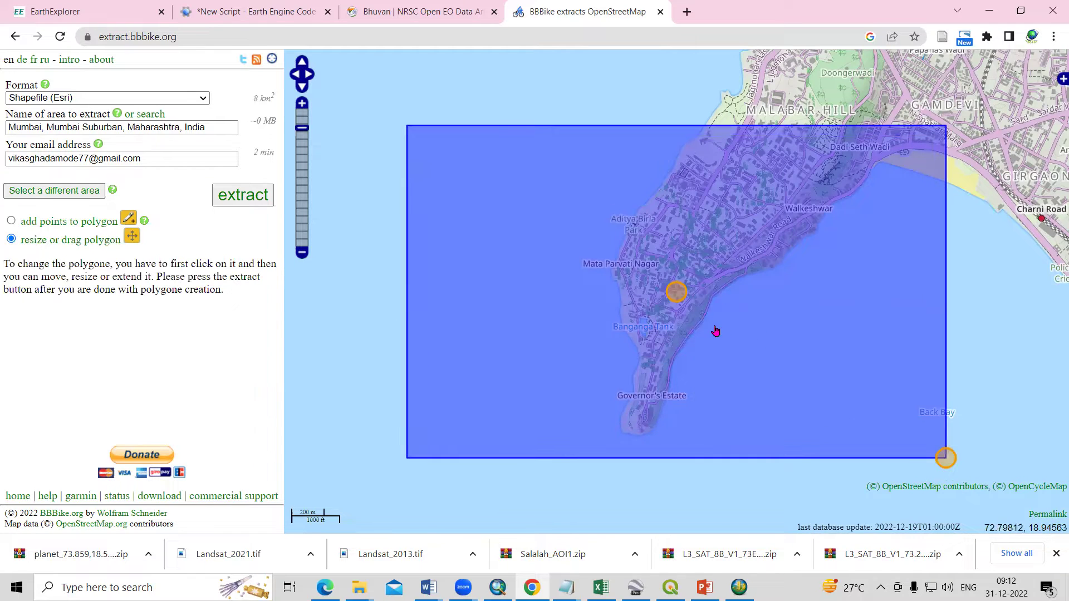
mouse_move(674, 289)
left_mouse_down()
mouse_move(704, 298)
mouse_move(692, 294)
left_mouse_up()
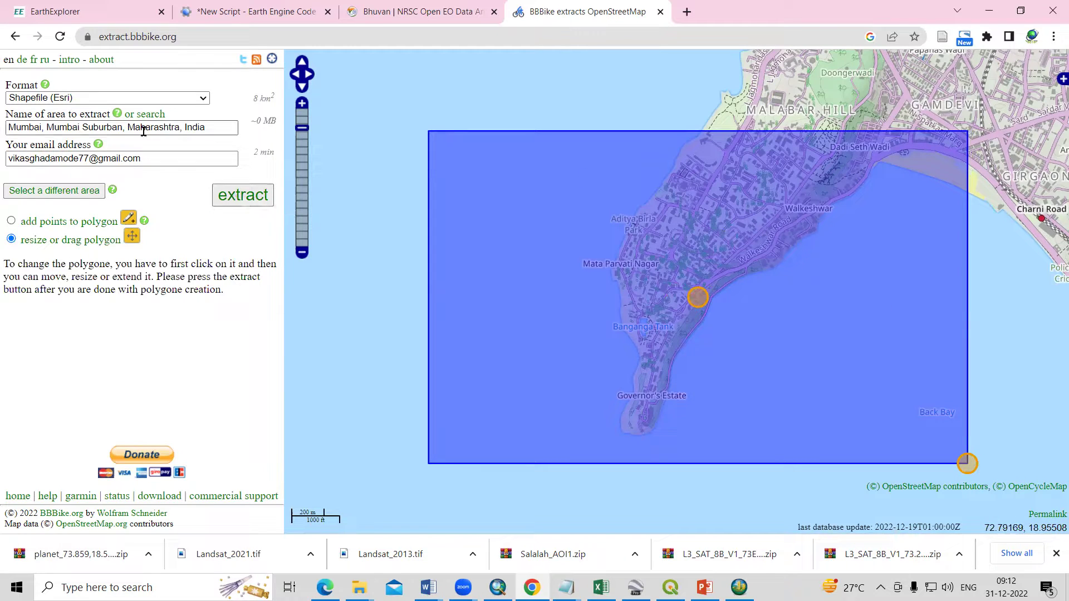
Step: Choose the Shapefile (Esri) format, check the area name and email fields, and submit the extract request
left_click(165, 98)
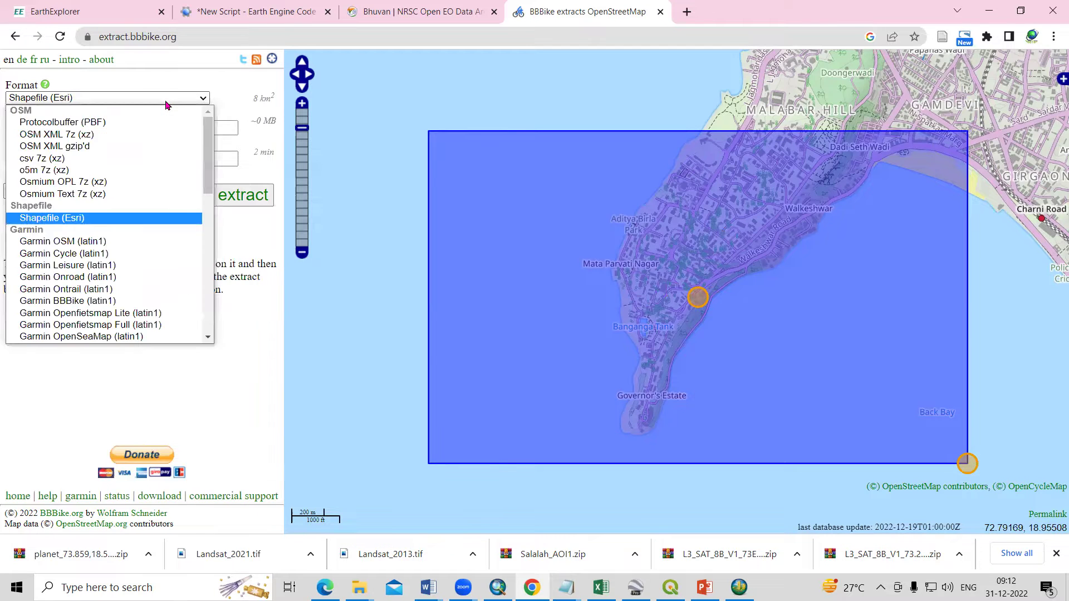
left_click(136, 217)
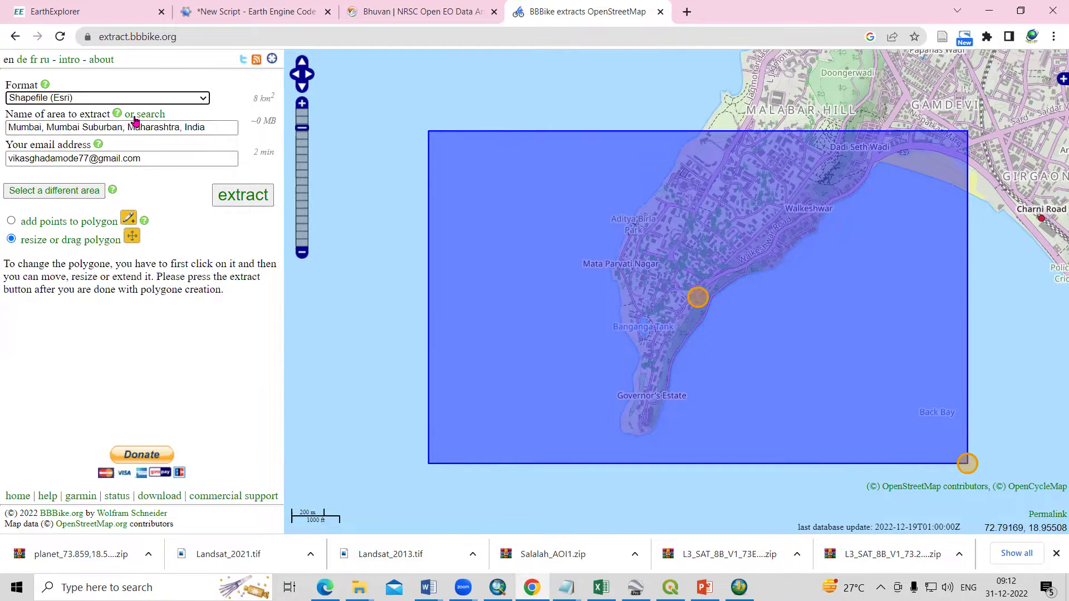
left_click_drag(212, 127, 2, 132)
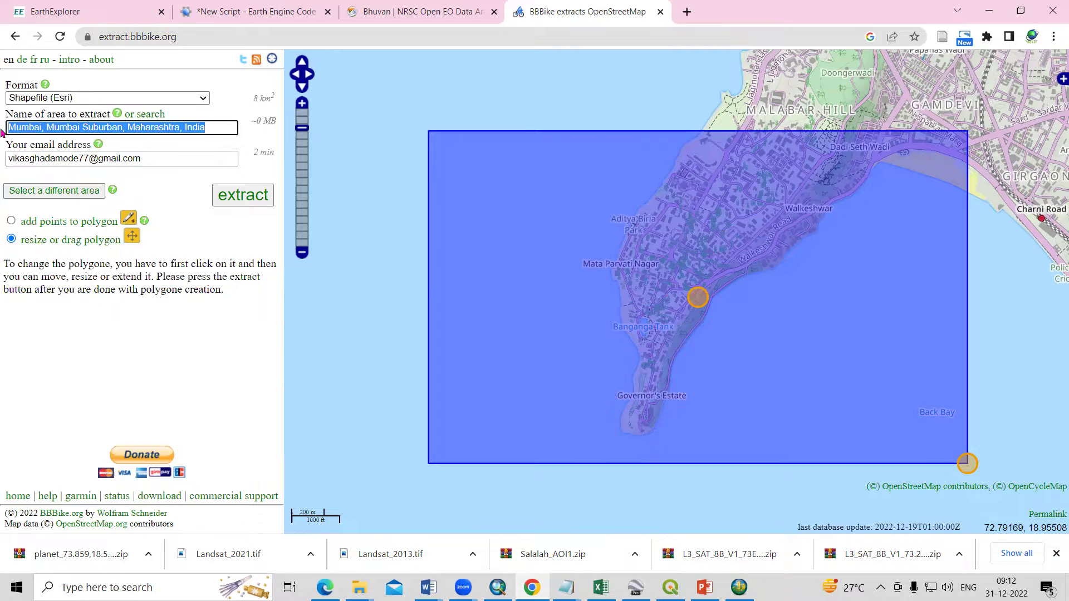
left_click(214, 128)
left_click(171, 158)
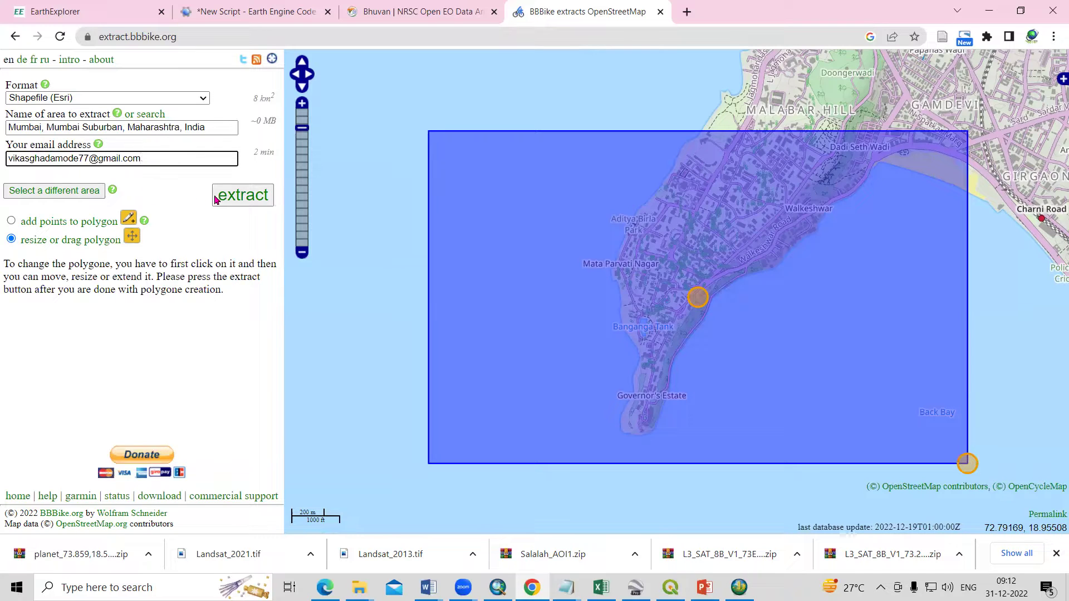
left_click(249, 205)
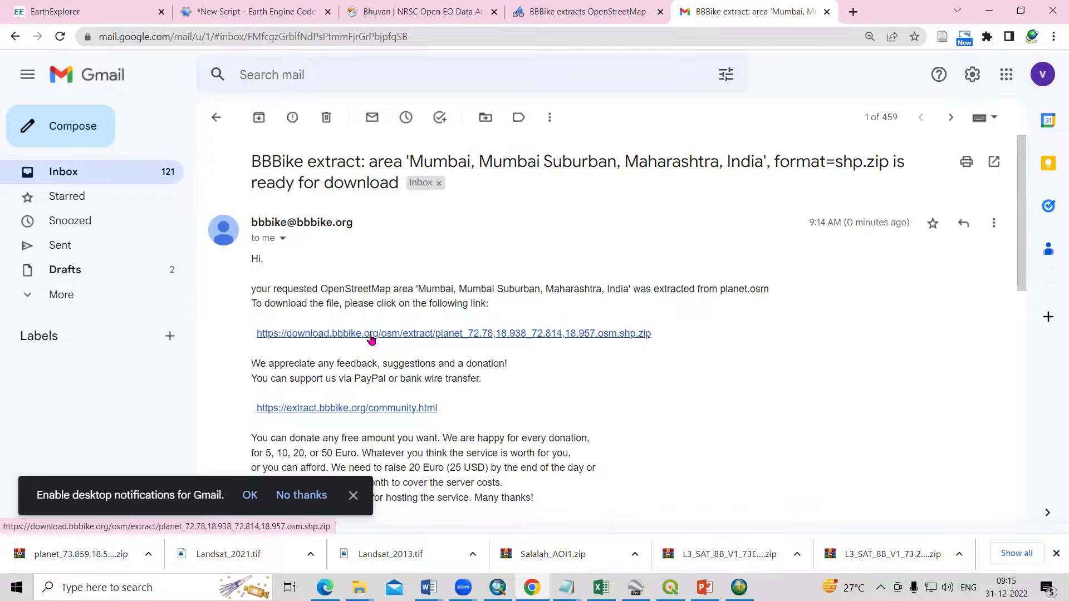
Step: Dismiss the Gmail notification prompt, download the extracted shapefile zip from the BBBike email and show it in its folder
left_click(353, 496)
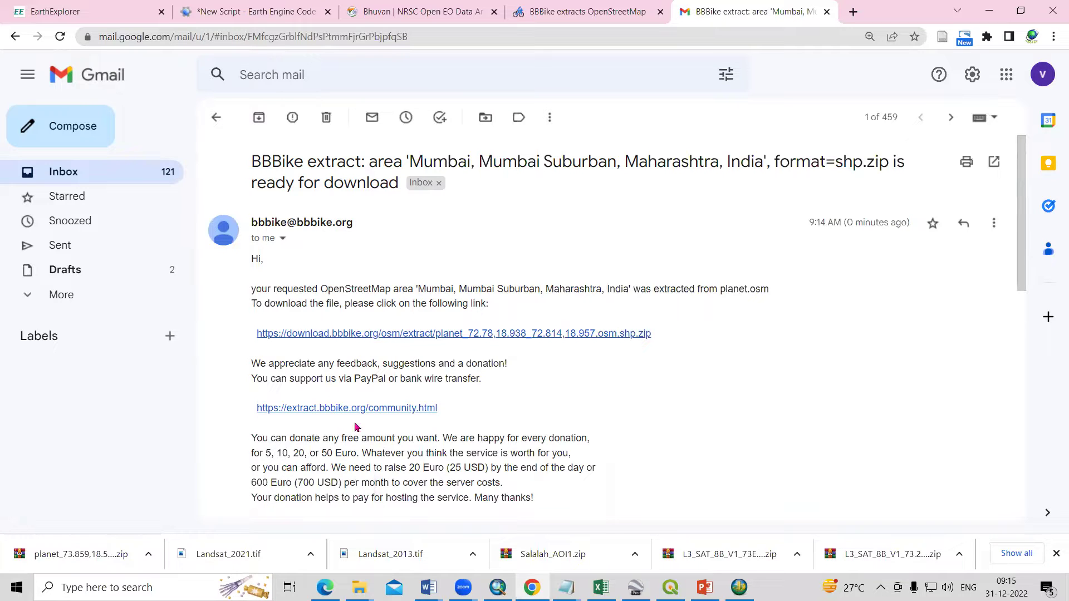
left_click(345, 334)
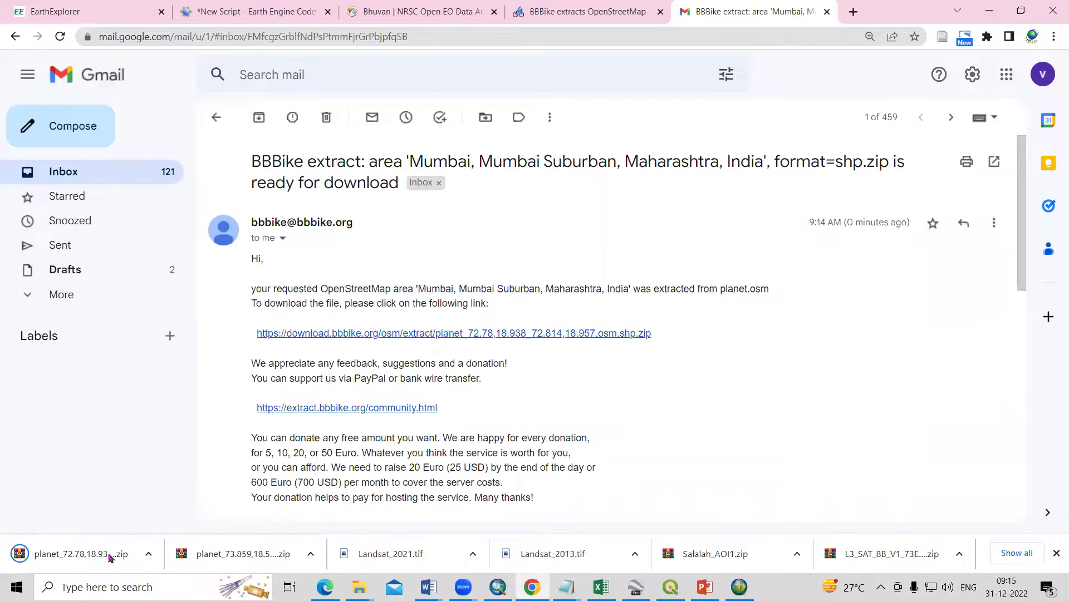
left_click(148, 555)
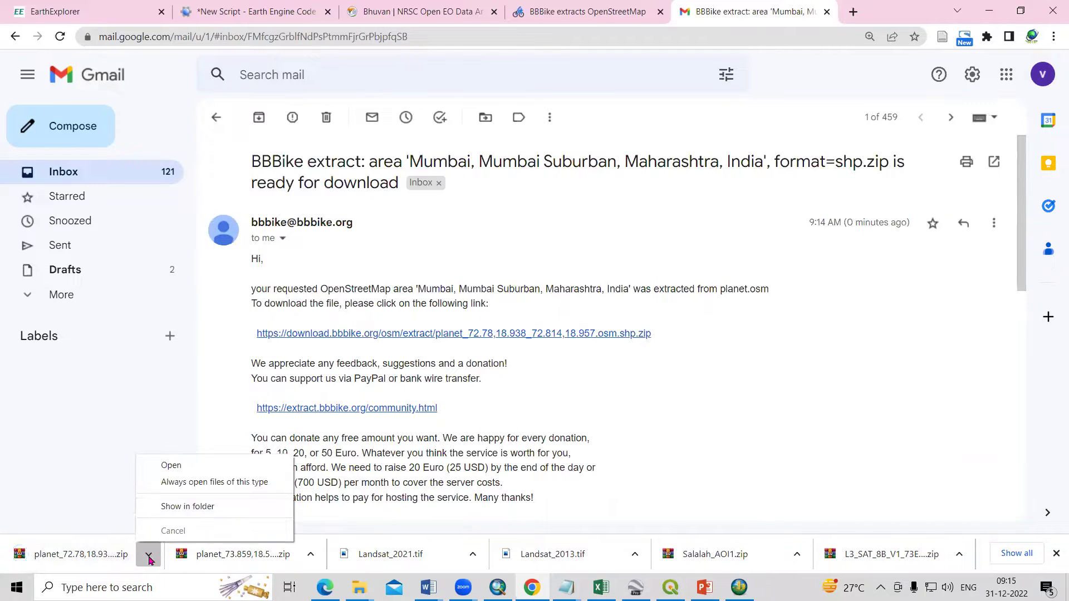
left_click(187, 507)
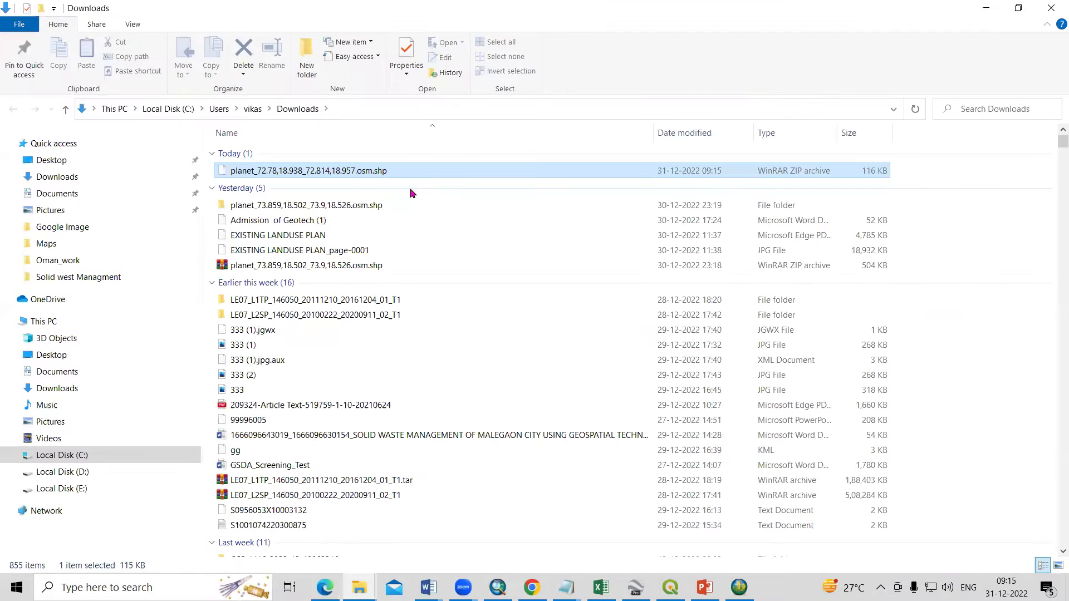
Step: Move the downloaded planet_72.78,18.938_72.814,18.957.osm.shp zip from Downloads to the D:\Video Lecture\3D City Modelling folder
right_click(308, 172)
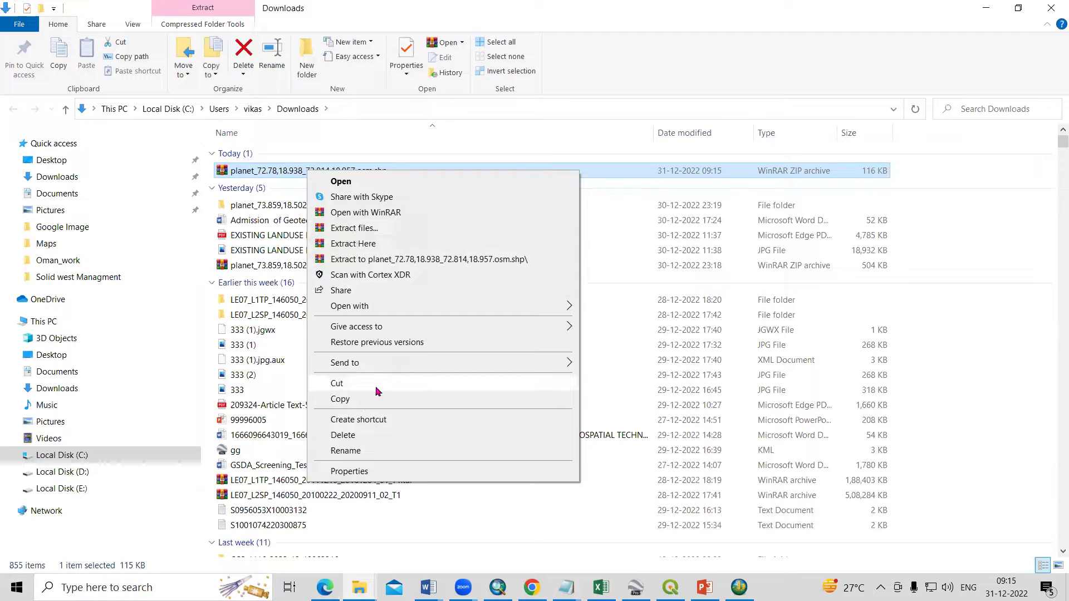
left_click(337, 384)
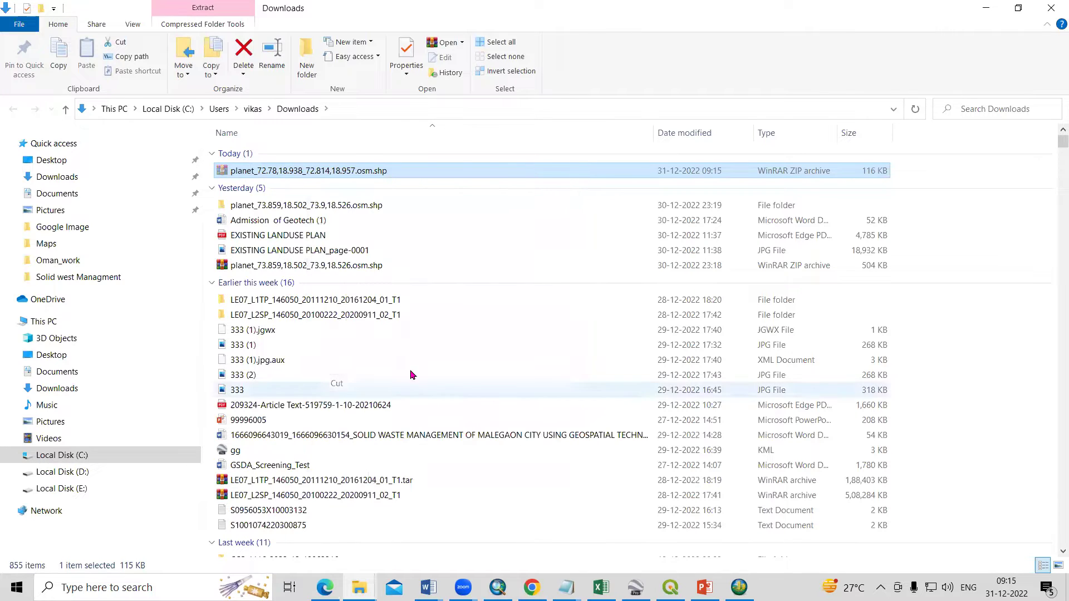
left_click(71, 472)
double_click(332, 416)
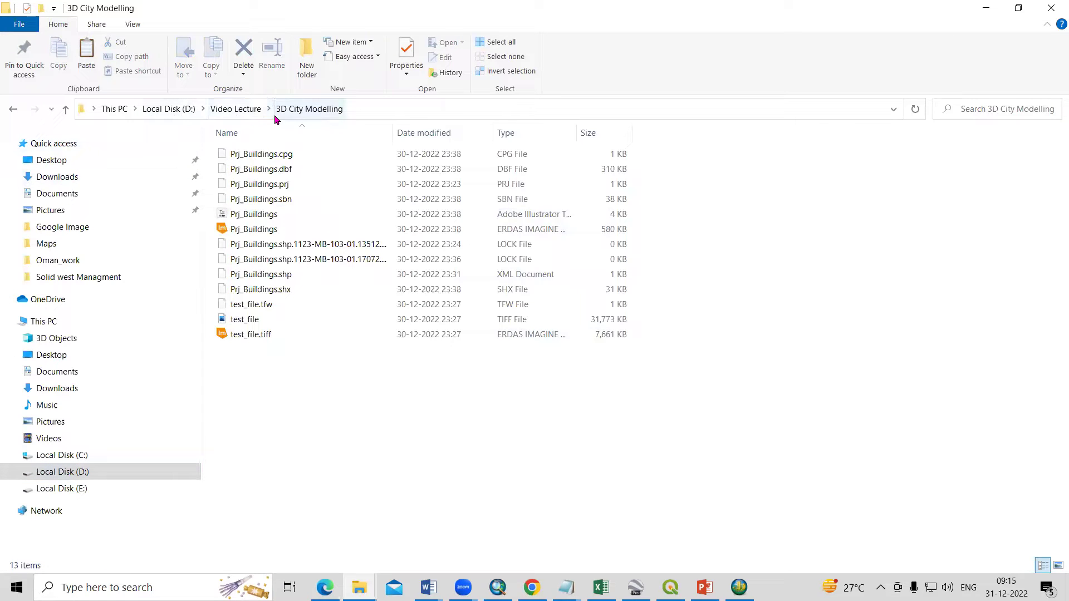
right_click(299, 484)
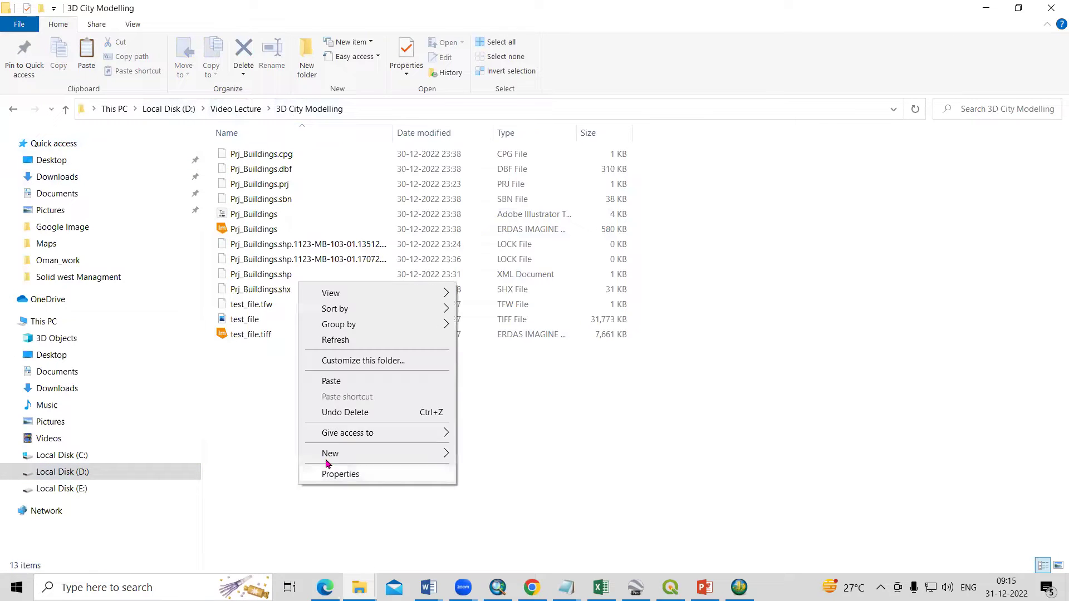
left_click(351, 382)
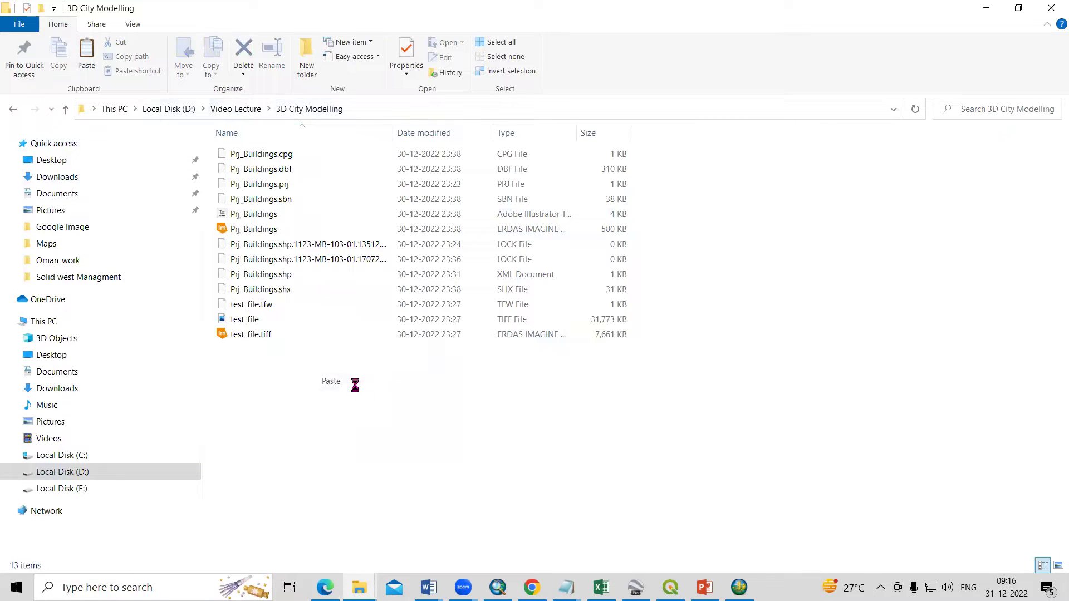
Step: Extract the planet_72.78,18.938_72.814,18.957.osm.shp archive into its own subfolder of 3D City Modelling and refresh the file listing
right_click(259, 357)
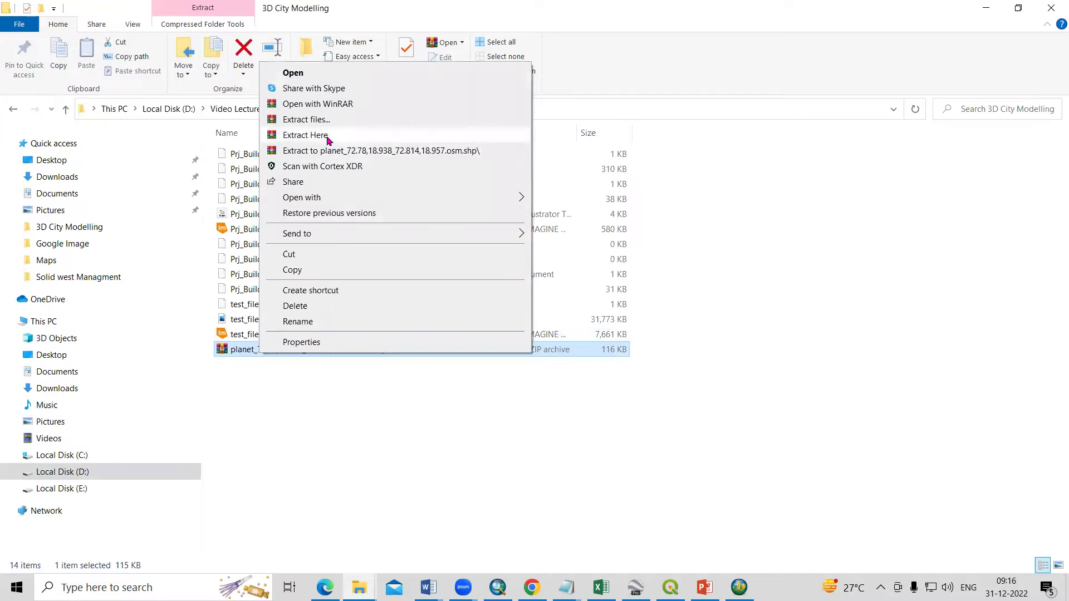
left_click(290, 118)
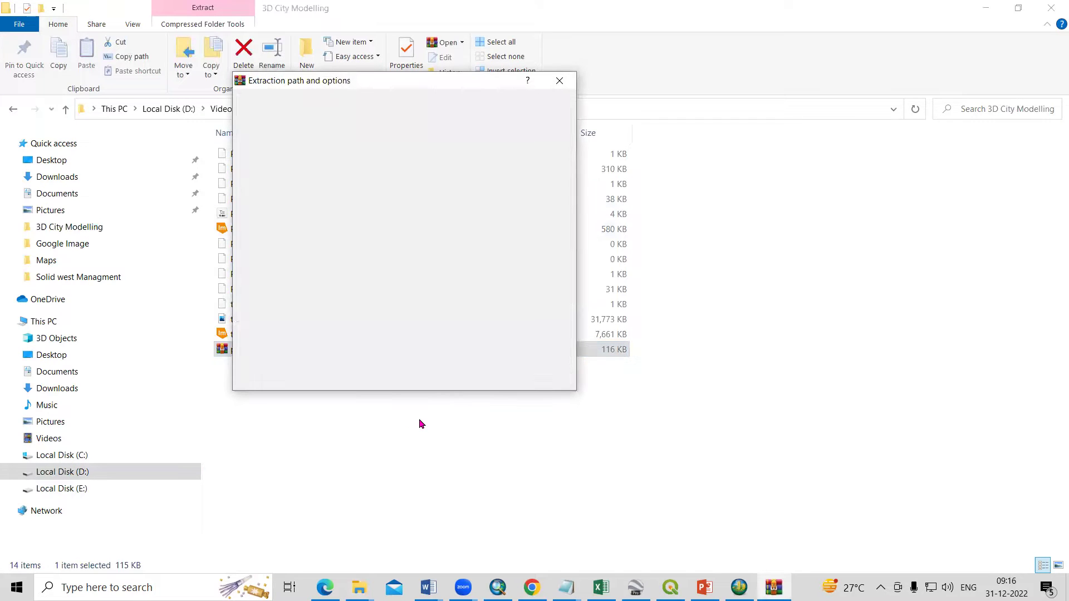
left_click(457, 381)
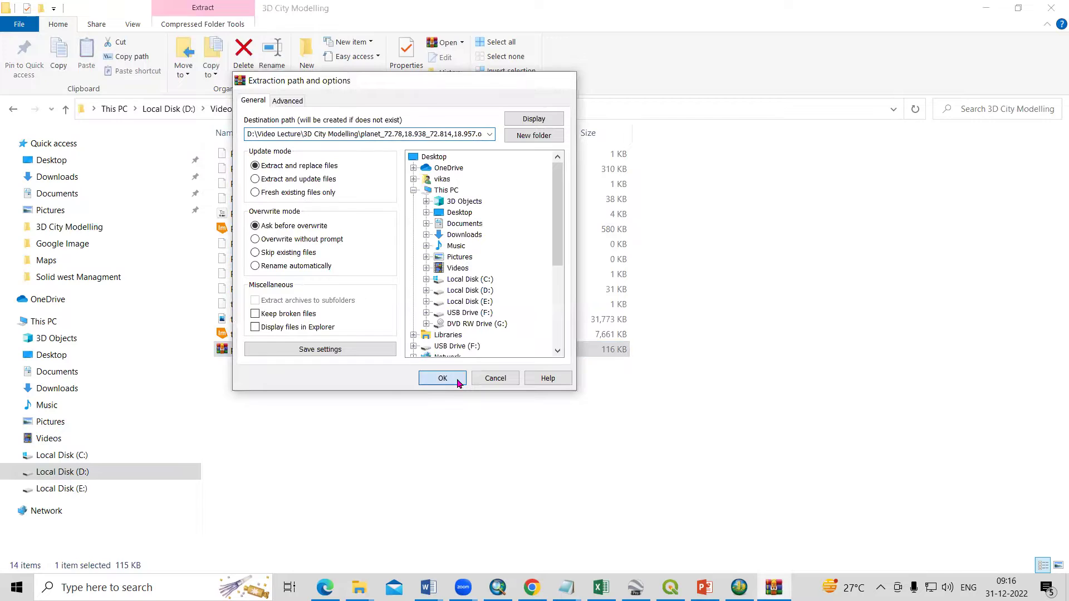
right_click(465, 495)
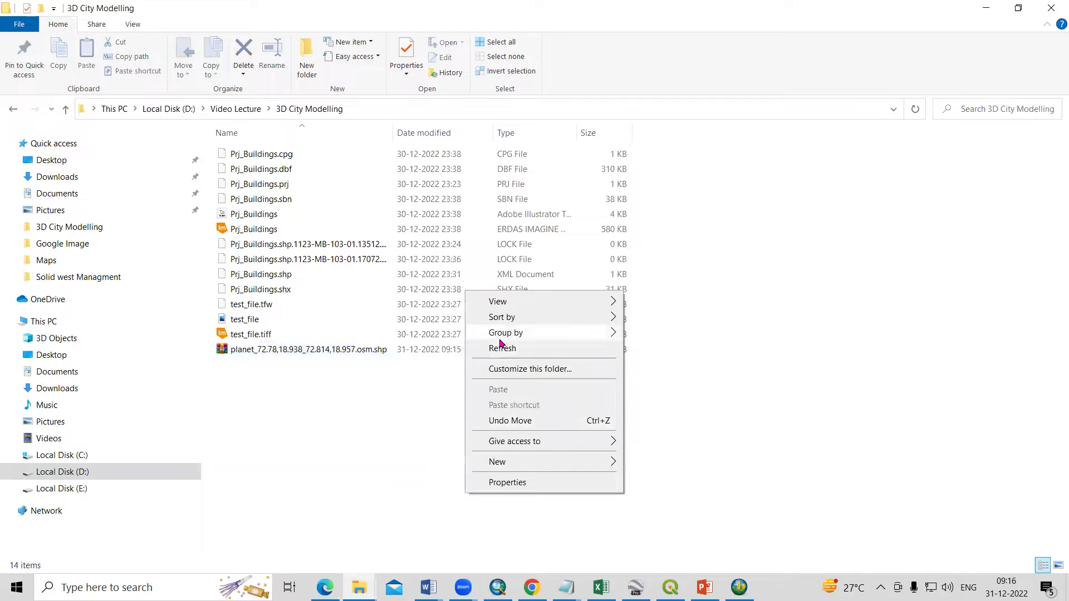
left_click(503, 350)
Step: Open the extracted folder down to its shape subfolder and look through the shapefiles it holds
double_click(282, 154)
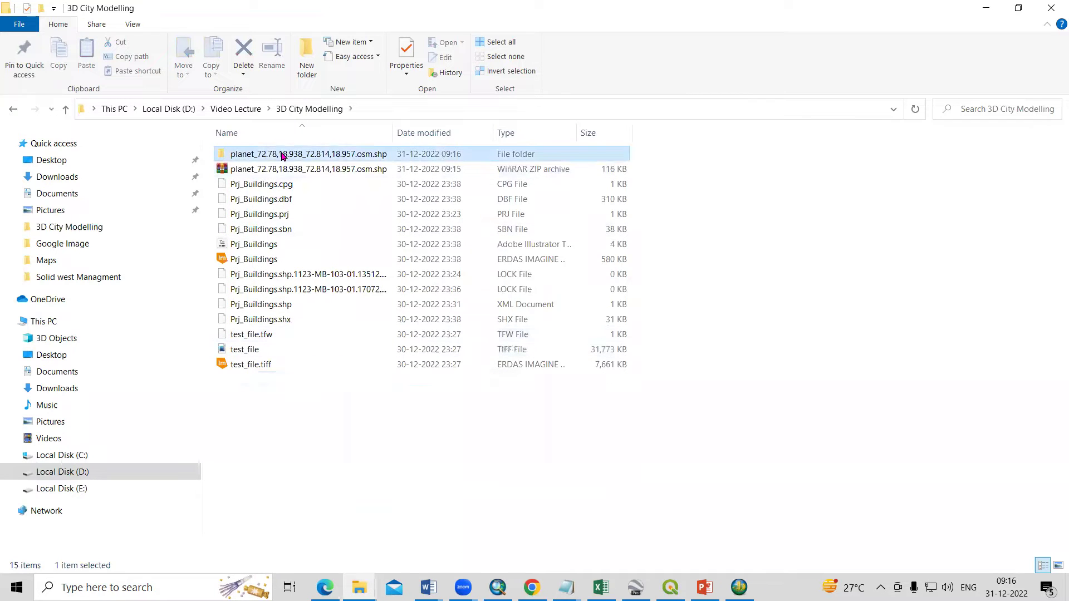
left_click(284, 153)
double_click(283, 153)
left_click(287, 153)
double_click(287, 153)
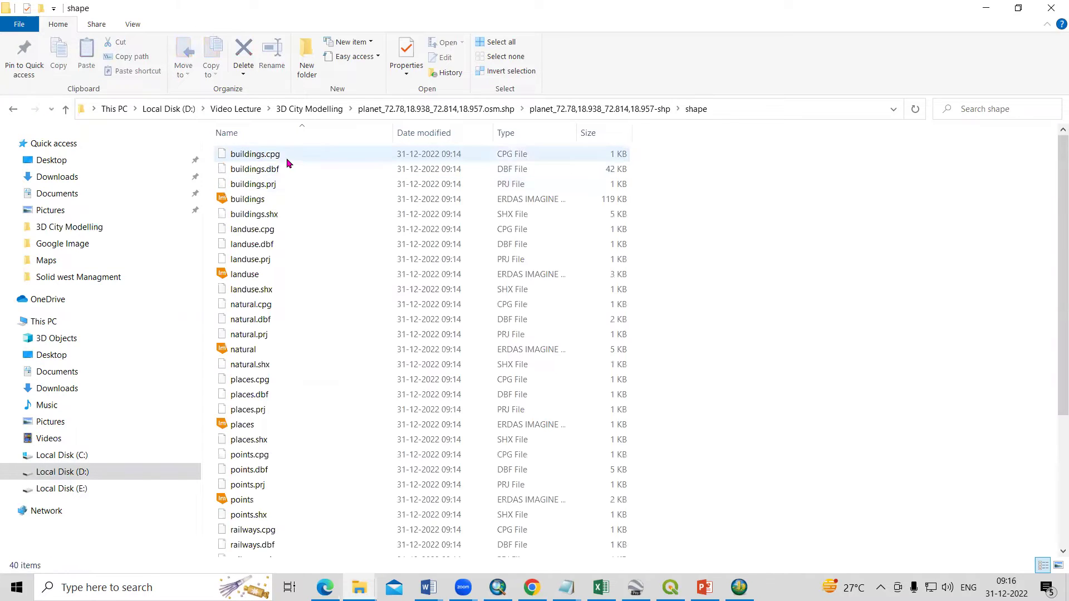
scroll(306, 340, "down", 4)
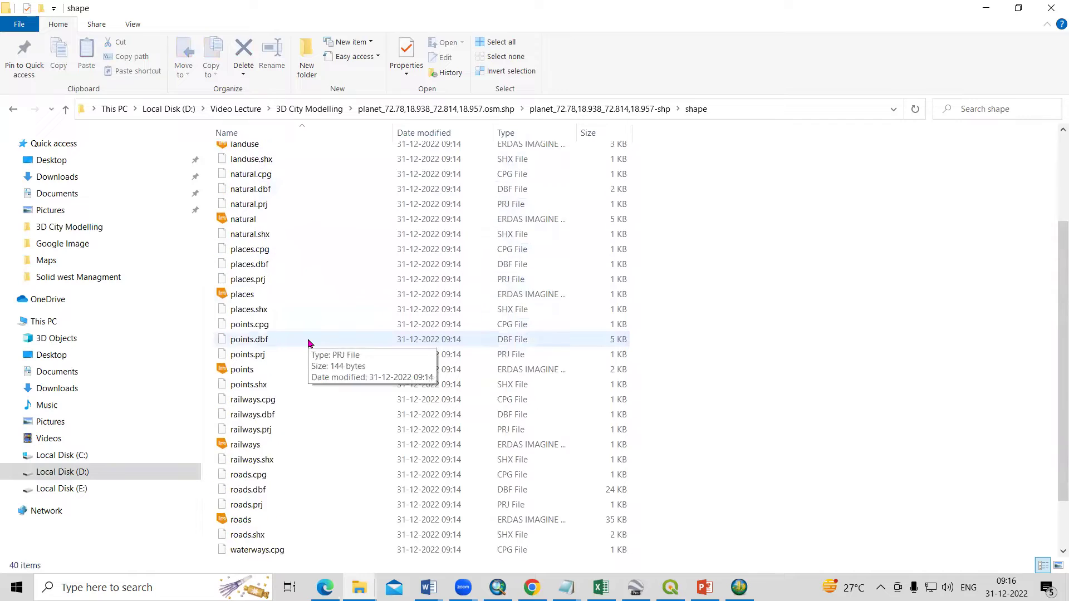
scroll(309, 348, "up", 4)
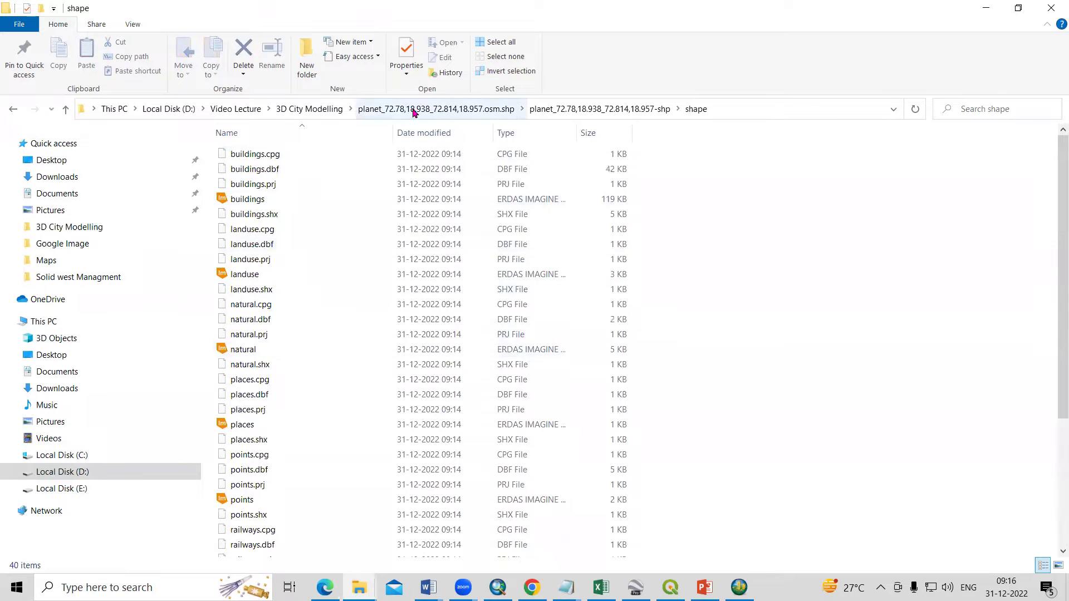
Step: Use the shape folder's path as the Catalog location in ArcMap and expand that folder to list its shapefiles
left_click(724, 111)
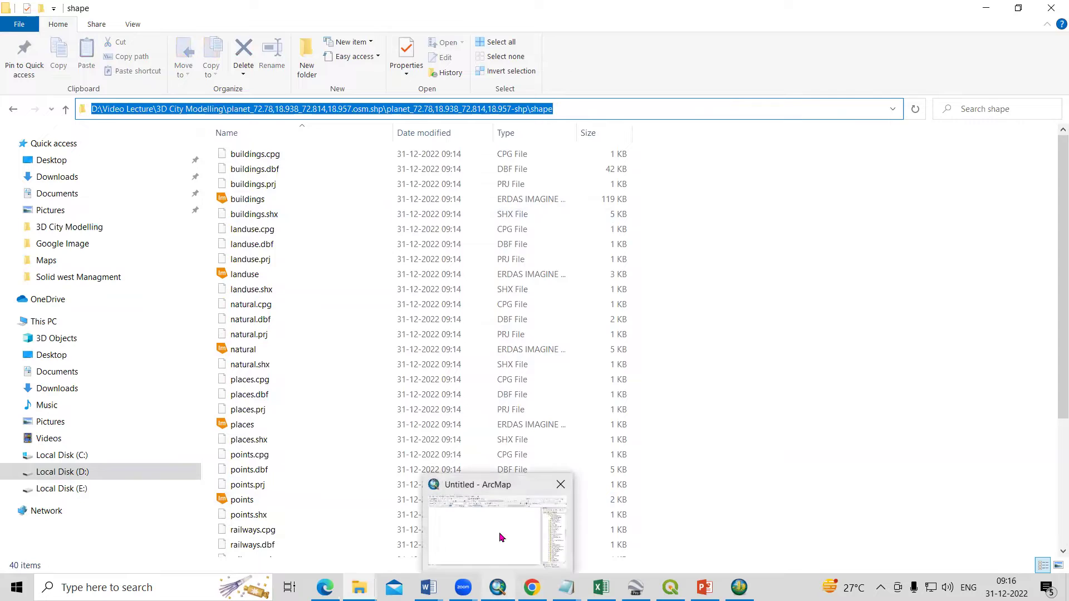
left_click(501, 536)
left_click(1013, 147)
key("ctrl+v")
key("Return")
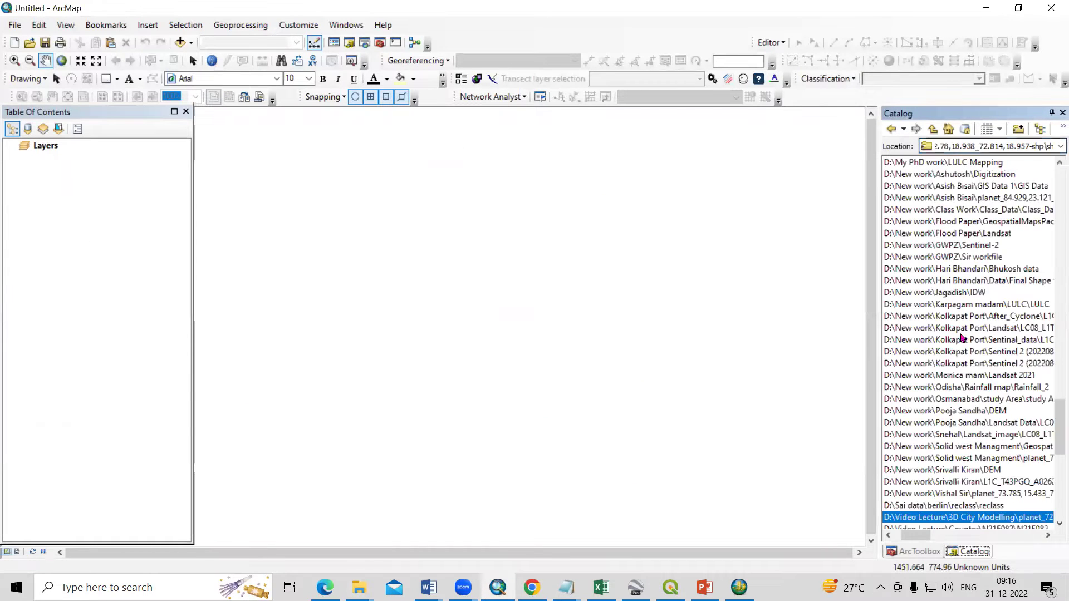
left_click_drag(922, 543, 913, 543)
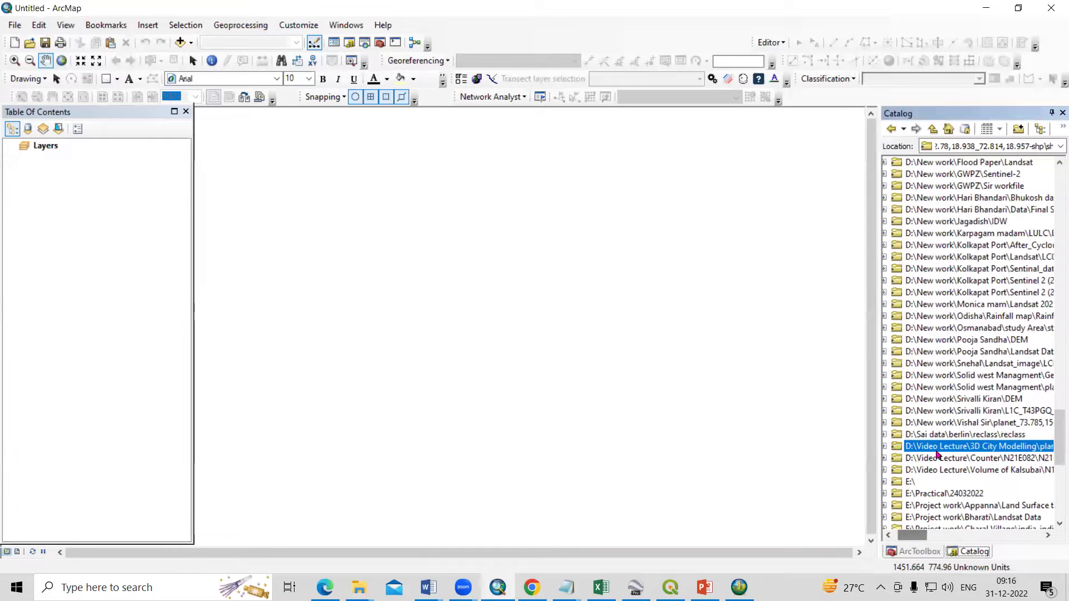
double_click(938, 449)
scroll(940, 467, "down", 1)
left_click_drag(929, 541, 922, 540)
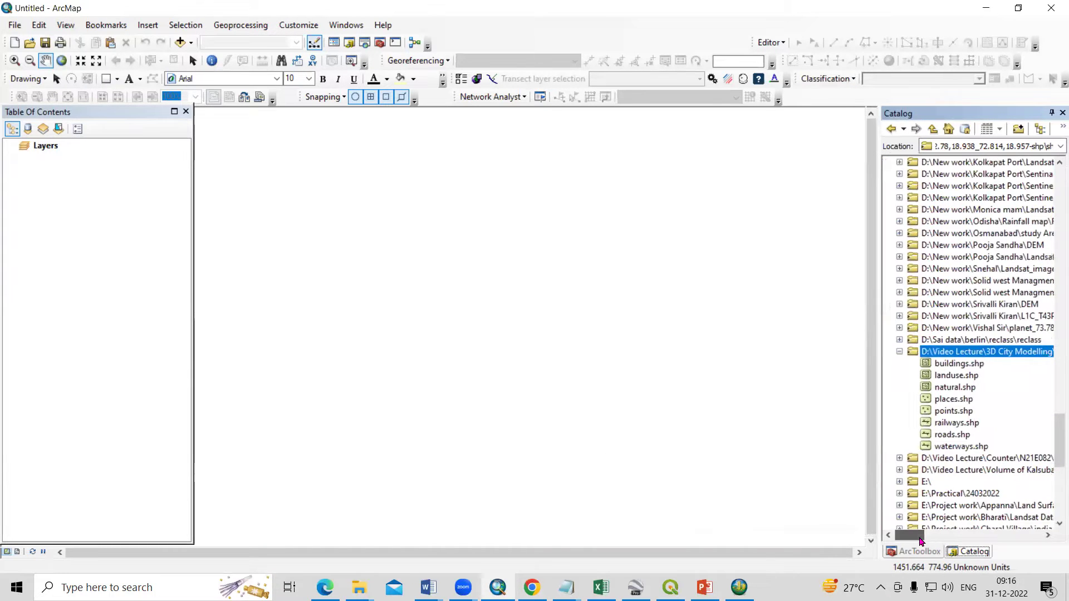
Step: Add buildings.shp, landuse.shp and natural.shp from the shape folder to the map
left_click(966, 365)
left_click_drag(973, 368, 649, 398)
scroll(488, 383, "down", 1)
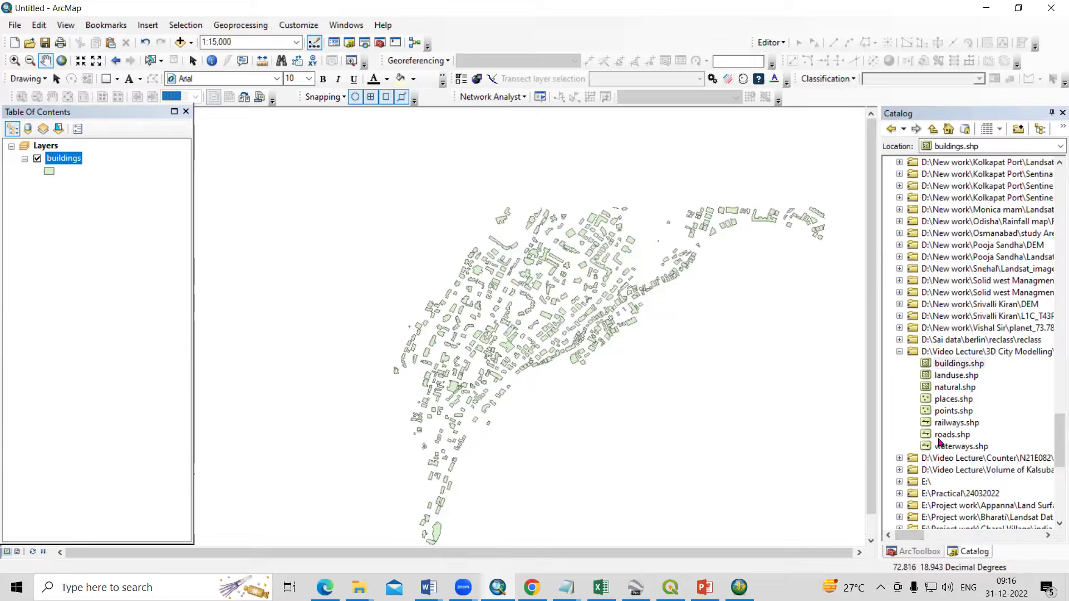
left_click_drag(731, 406, 609, 406)
left_click_drag(956, 389, 552, 402)
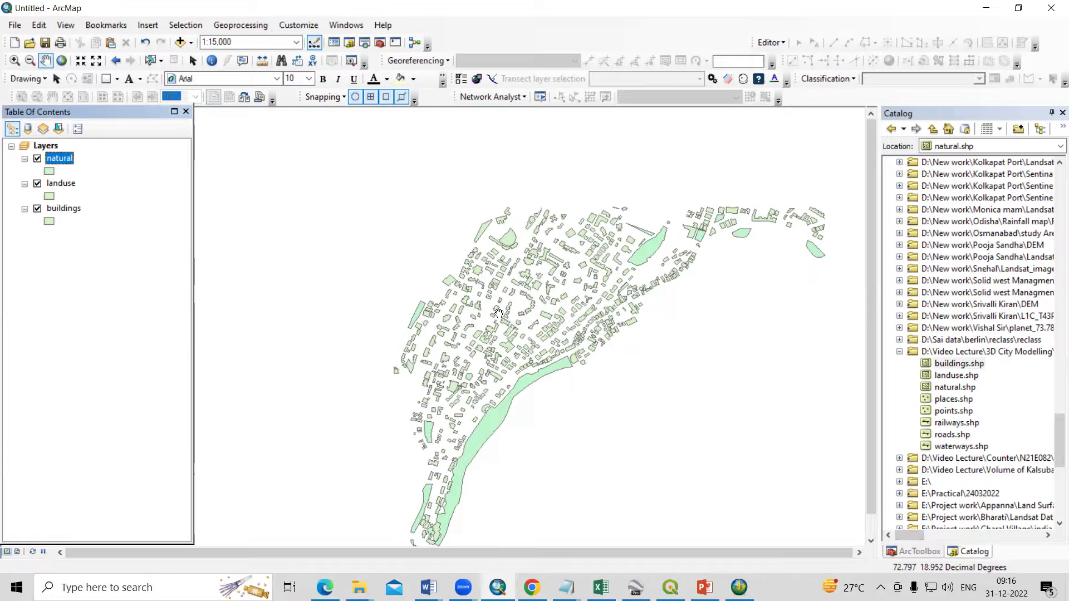
Step: Inspect the building footprints, turn off the landuse and natural layers, and select the buildings layer
scroll(499, 313, "down", 2)
scroll(499, 313, "down", 4)
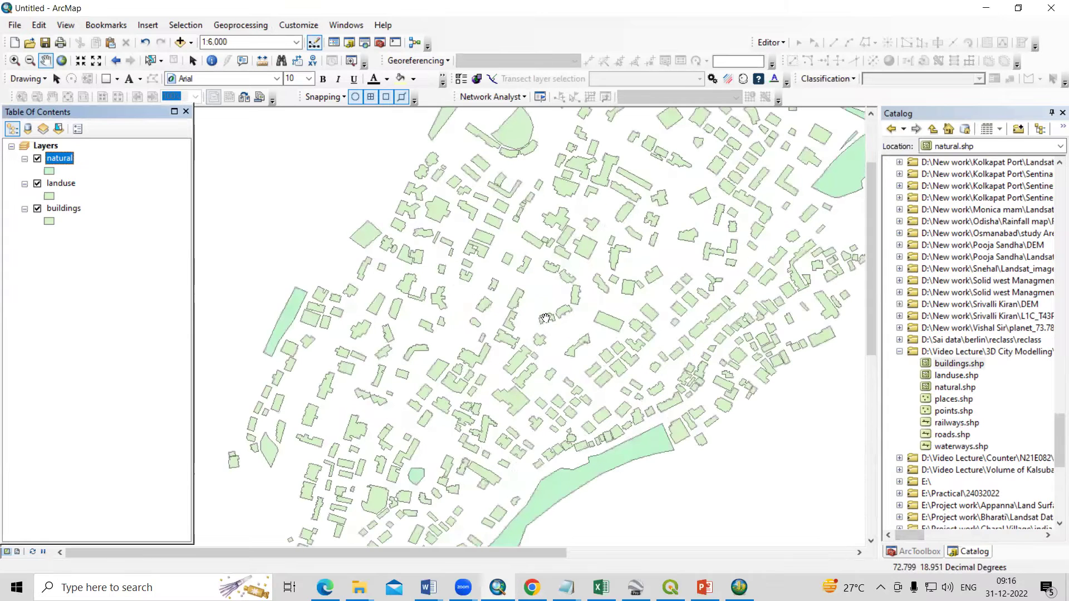
scroll(490, 271, "up", 2)
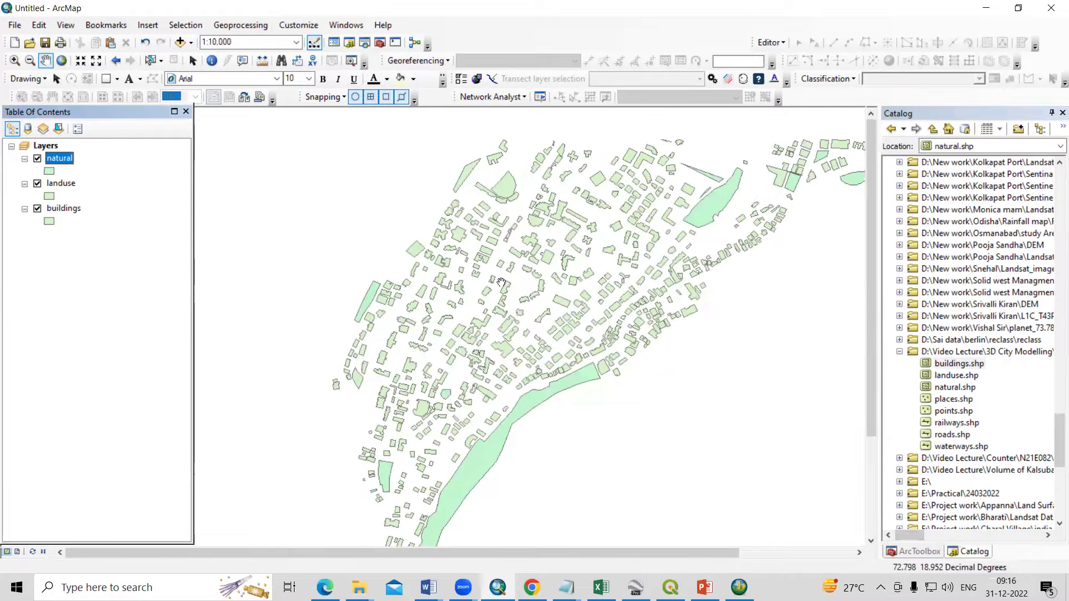
left_click(37, 184)
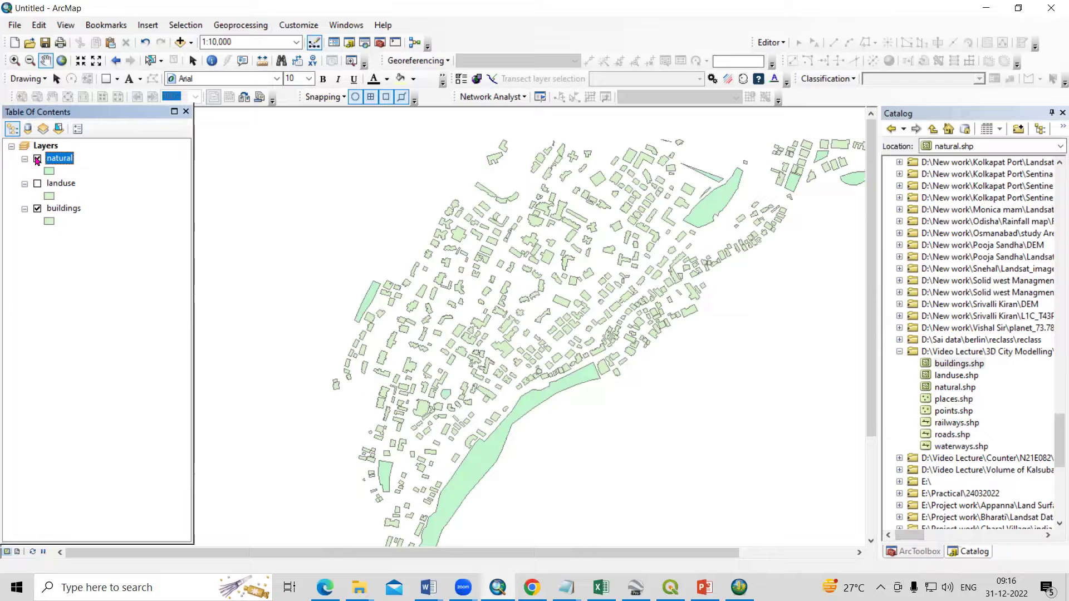
left_click(37, 160)
left_click(62, 209)
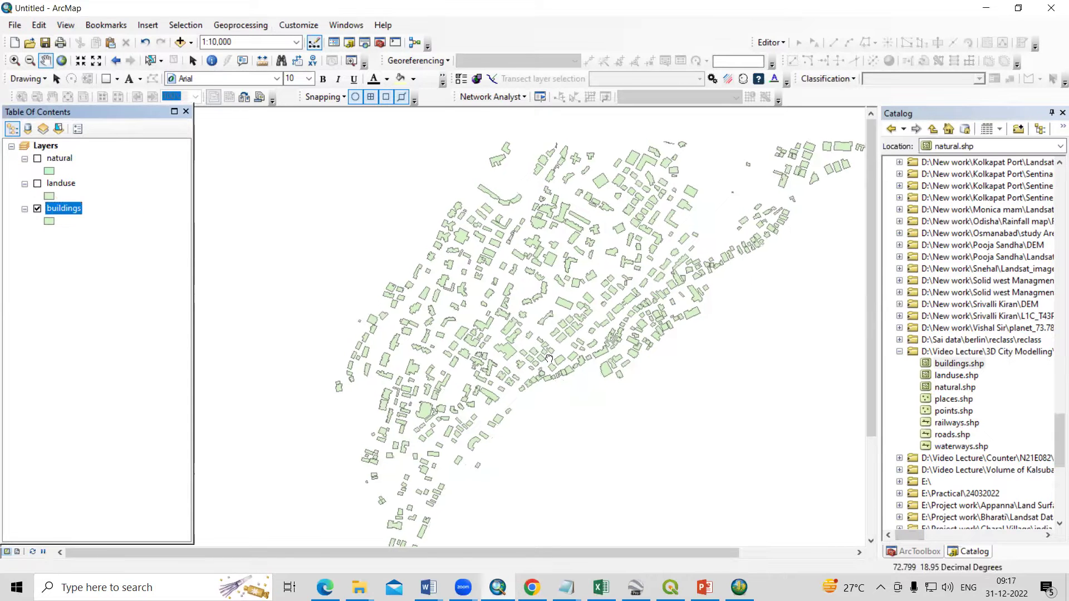
Step: Open the buildings layer's attribute table, examine its records and fields, and close it
right_click(71, 209)
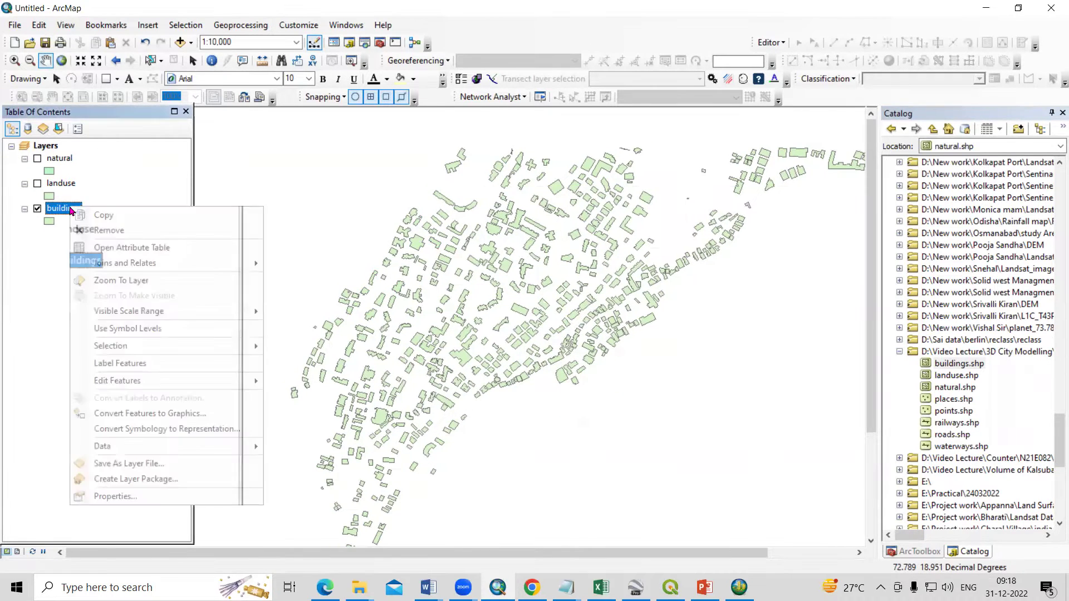
left_click(132, 248)
scroll(593, 330, "down", 12)
scroll(593, 331, "up", 12)
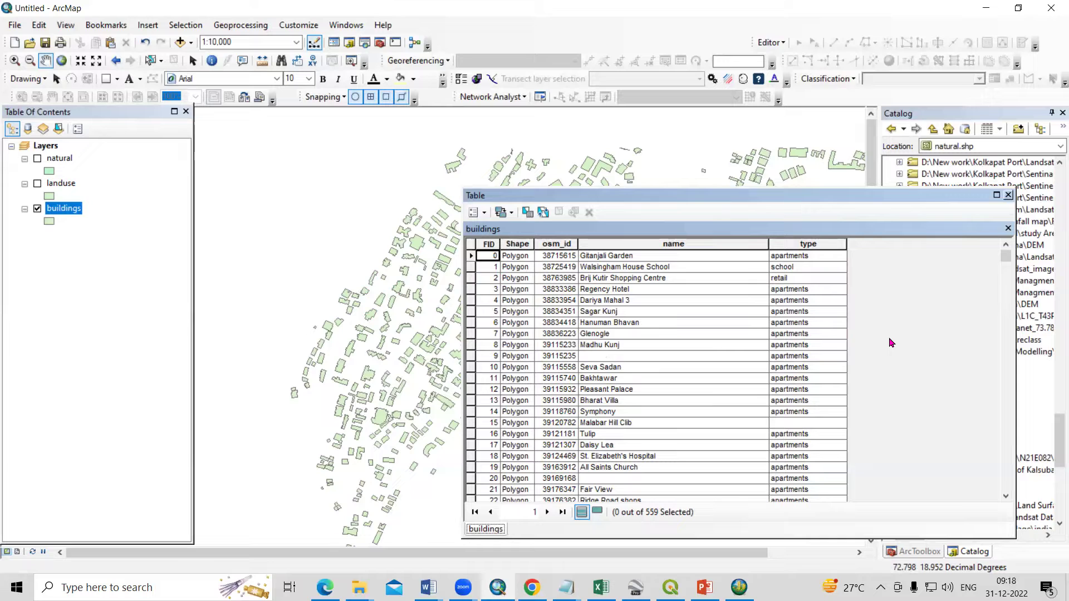
left_click(1008, 196)
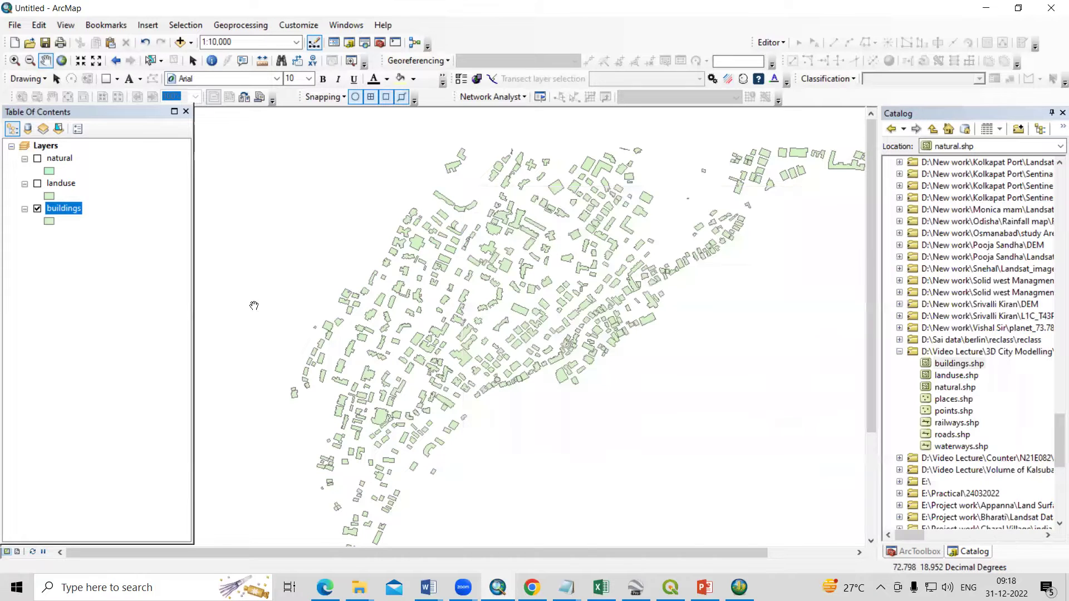
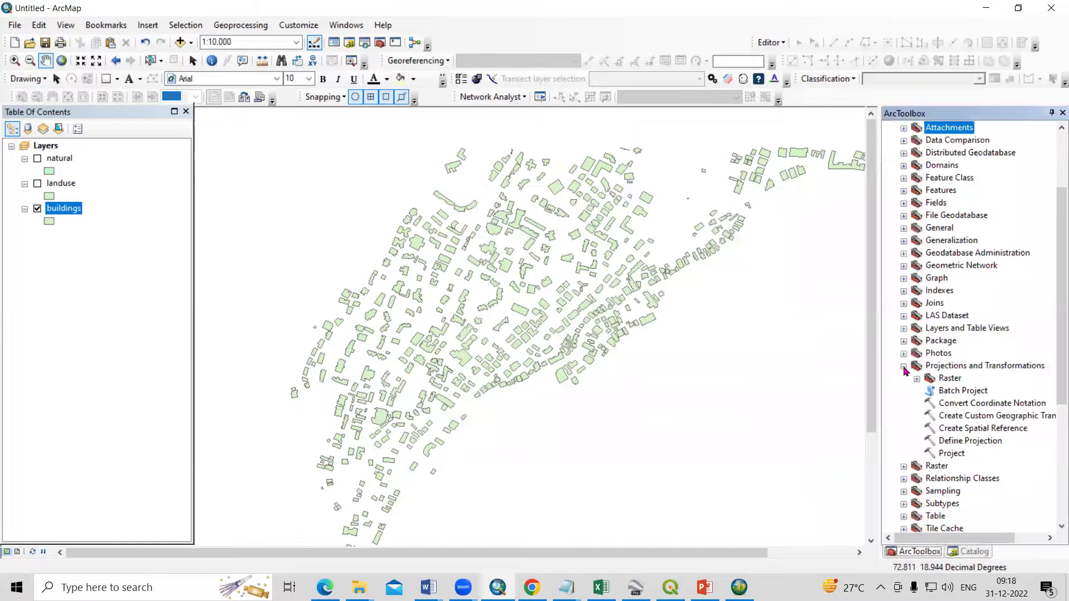
Step: Open the Project tool from the Projections and Transformations toolset of the Data Management Tools
left_click(904, 366)
scroll(904, 366, "up", 3)
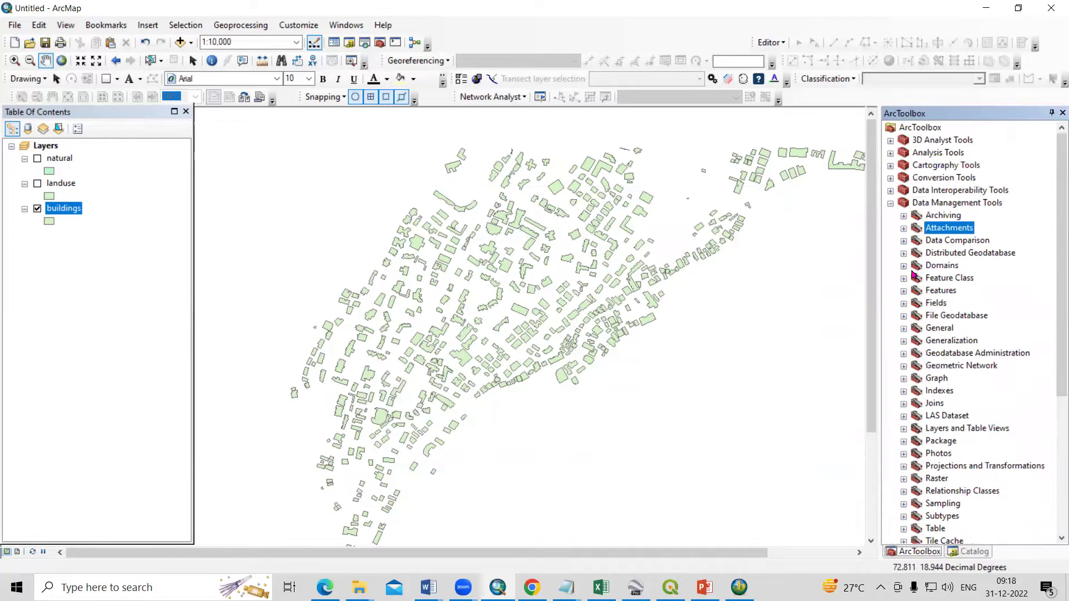
double_click(972, 203)
double_click(972, 202)
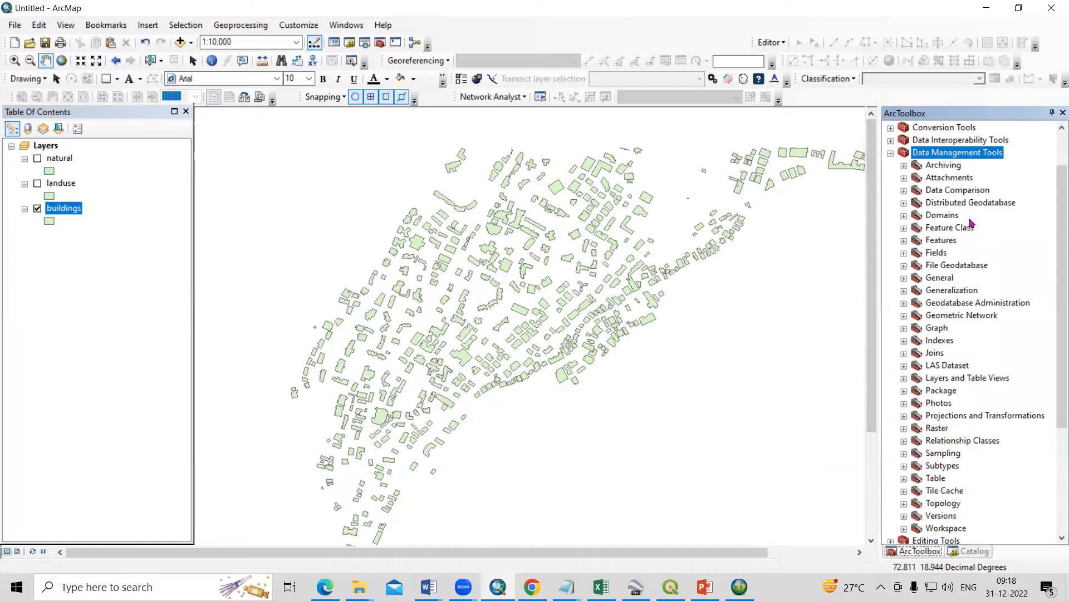
scroll(988, 406, "down", 3)
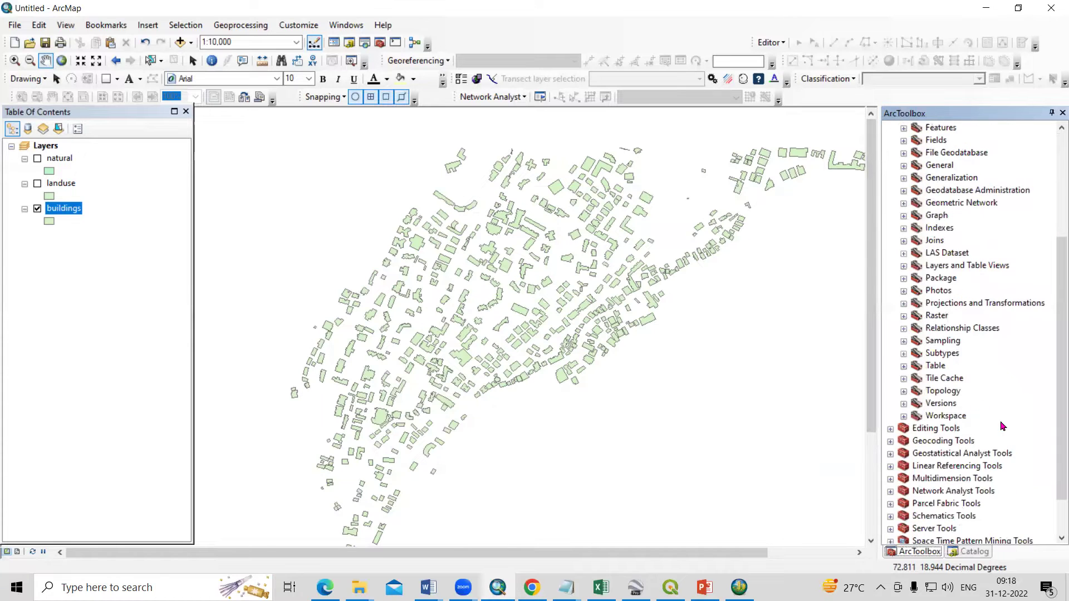
double_click(985, 305)
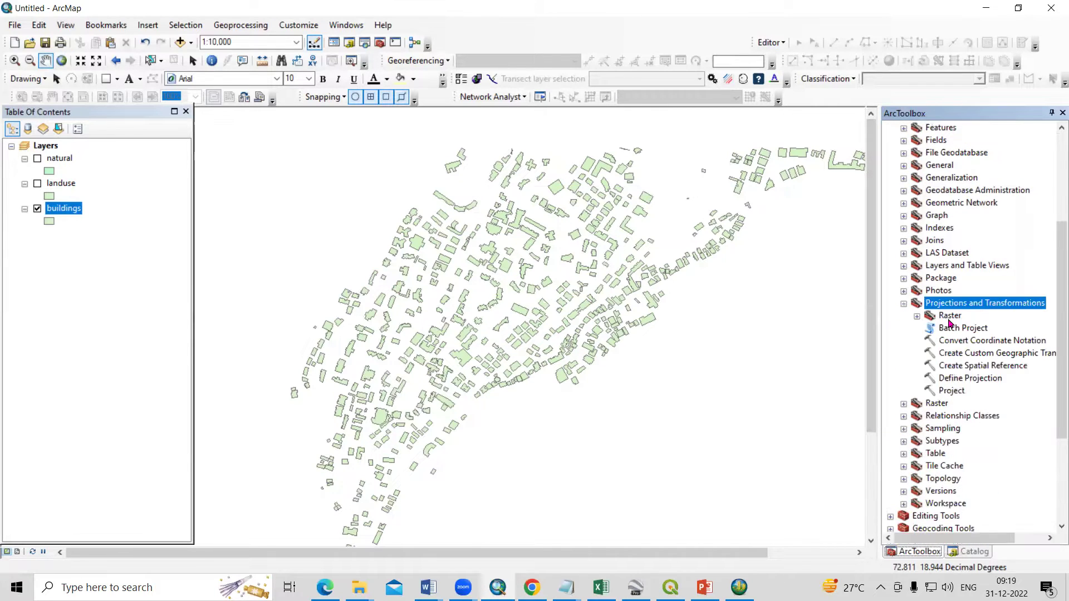
left_click(953, 390)
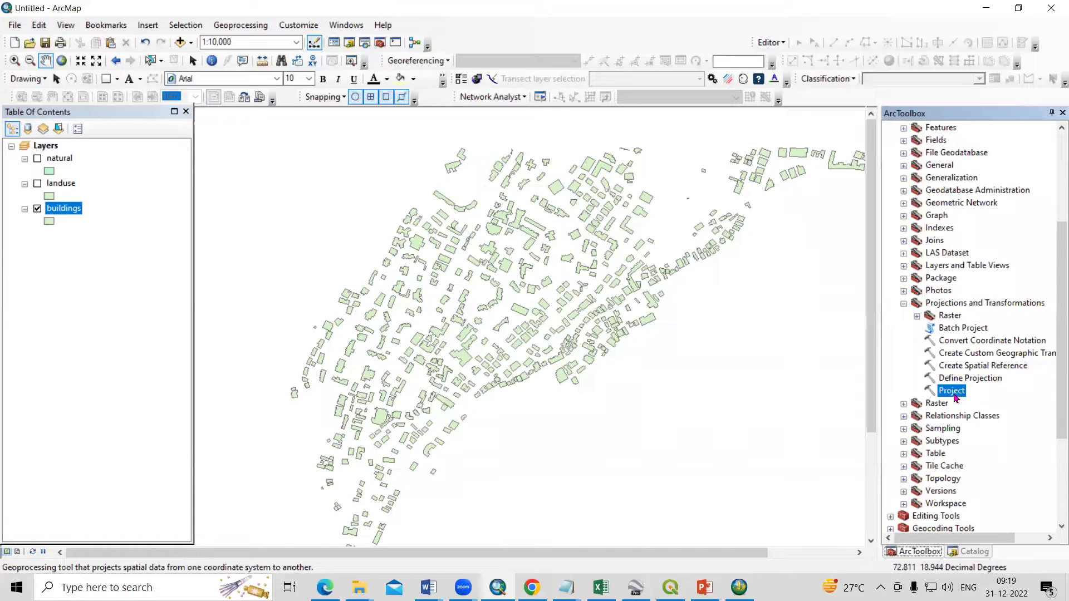
double_click(953, 392)
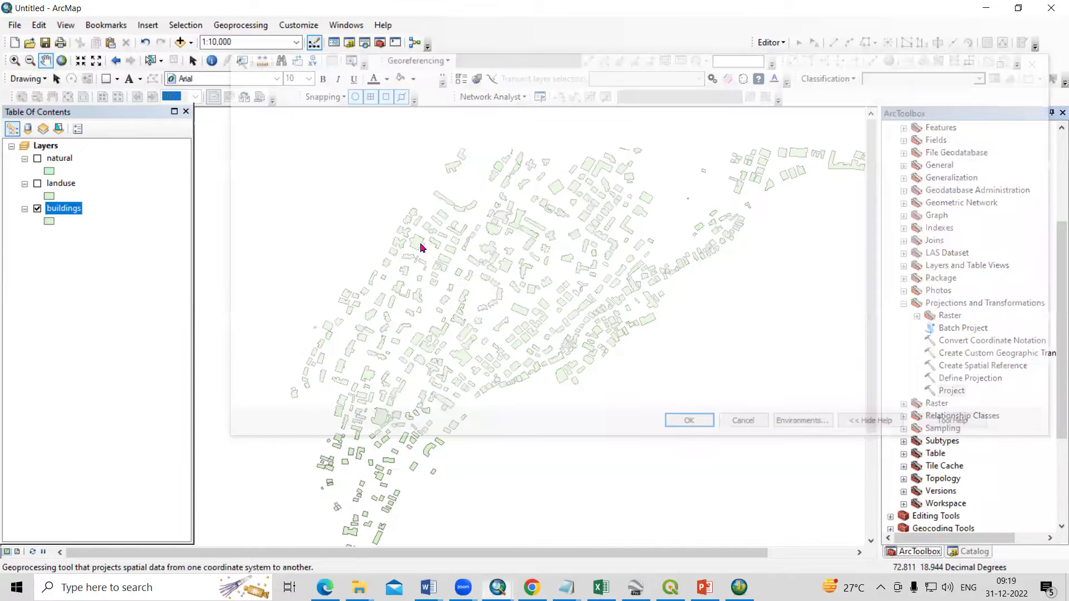
Step: Set buildings as the Project tool's input and mumbai_City_prj in the 3D City Modelling folder as its output
left_click_drag(61, 214, 314, 103)
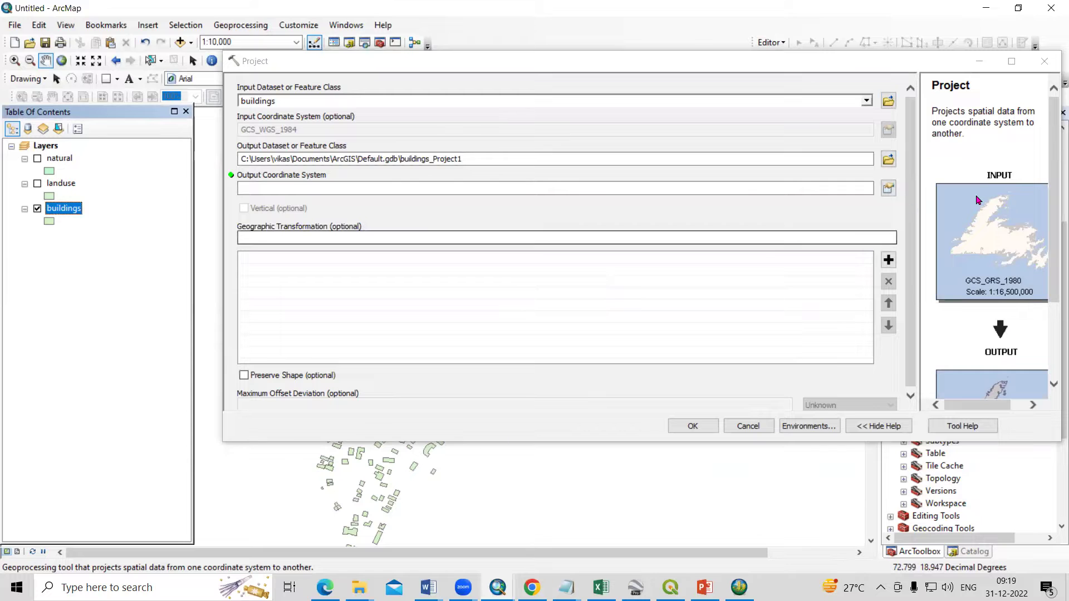
left_click(889, 160)
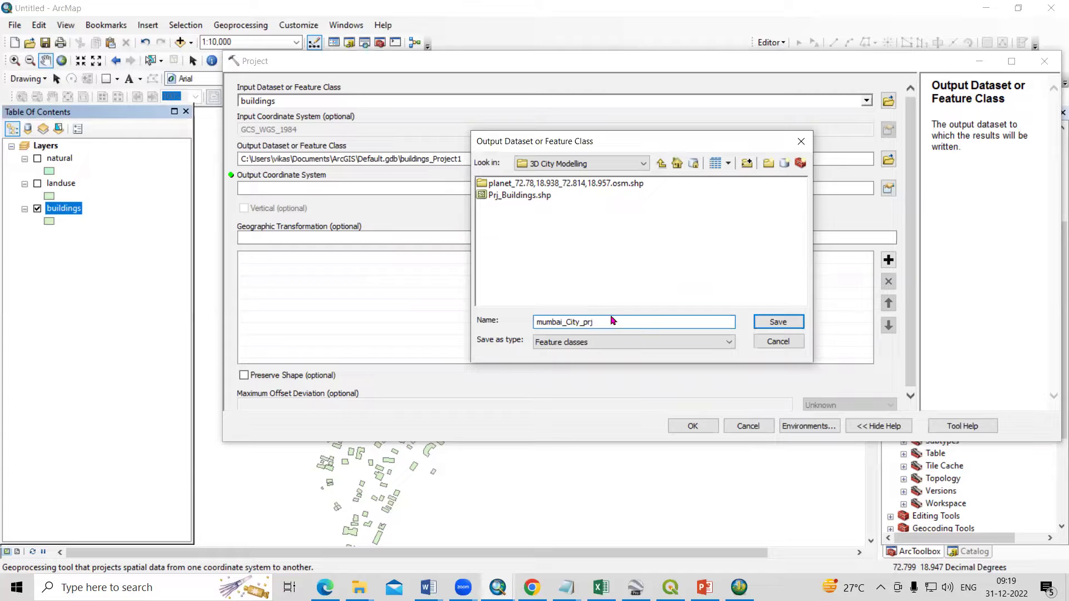
left_click(778, 321)
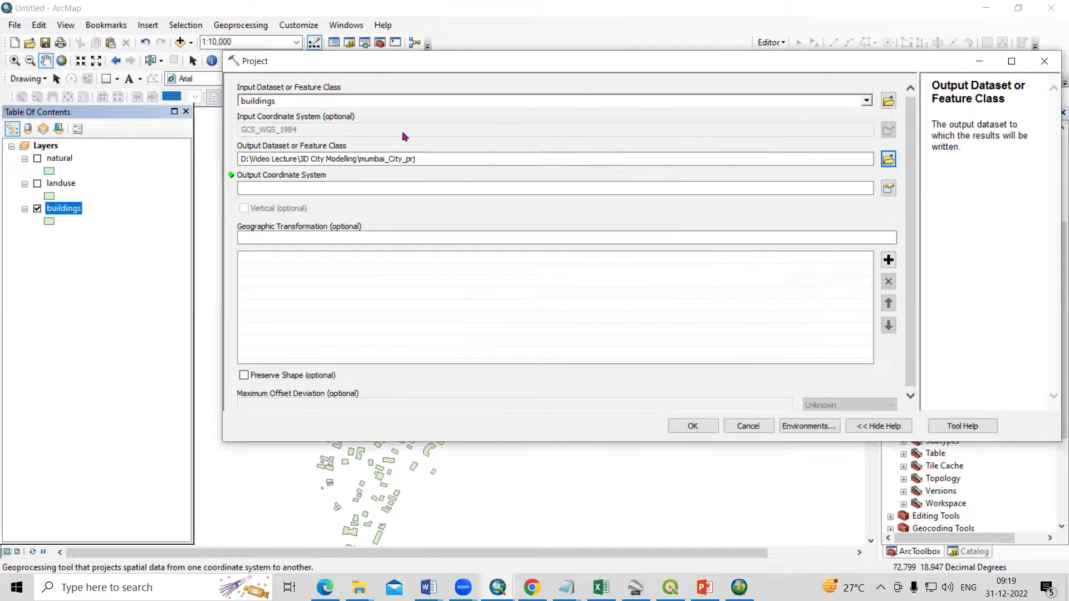
Step: Set the output coordinate system to WGS 1984 UTM Zone 43N and run the Project tool
left_click(889, 188)
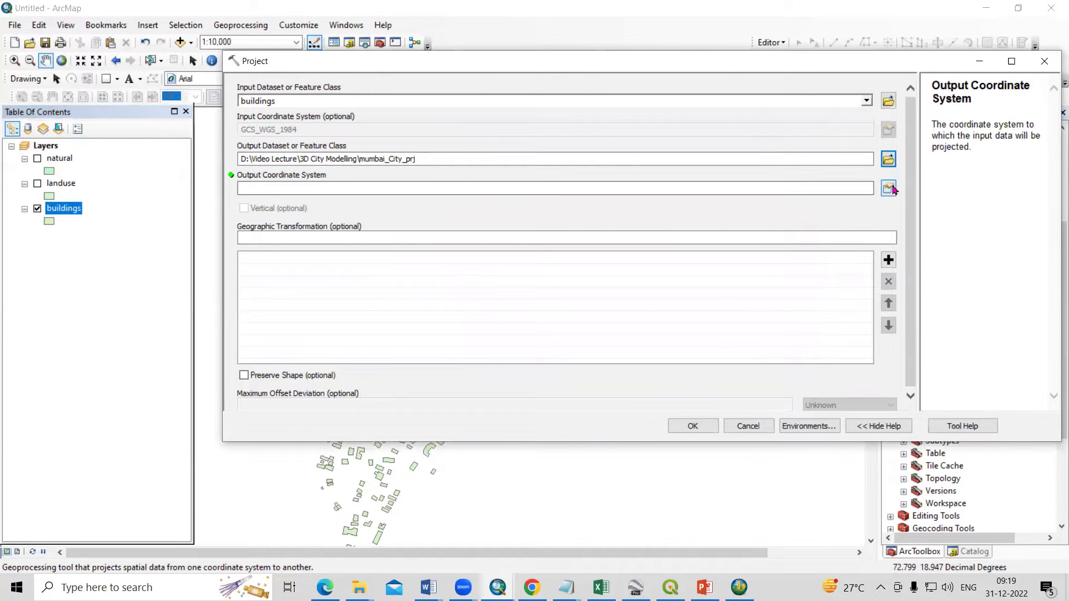
scroll(592, 234, "down", 1)
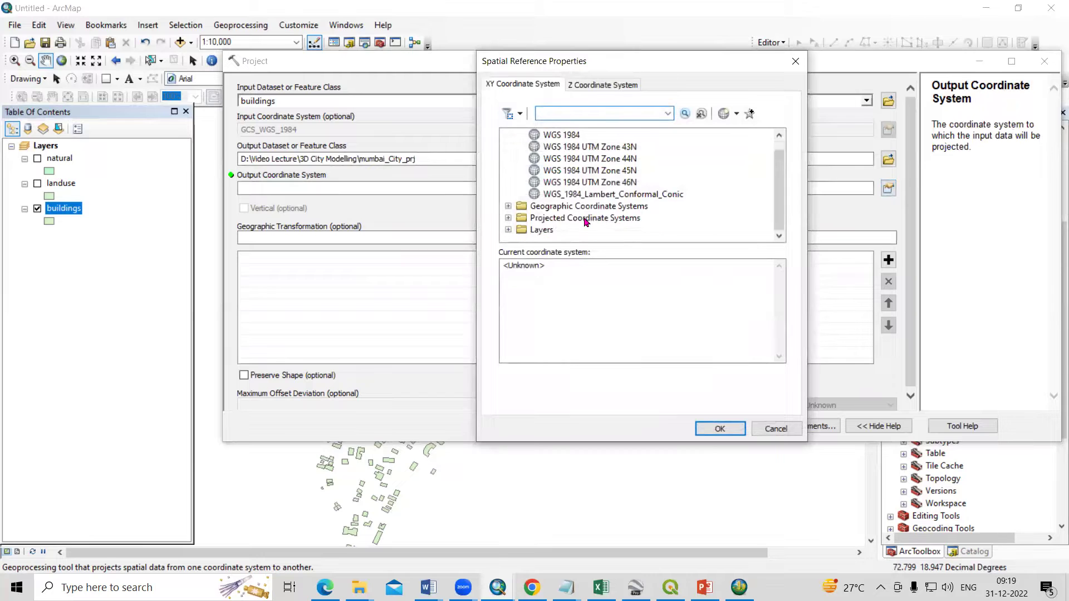
double_click(587, 219)
scroll(585, 218, "down", 2)
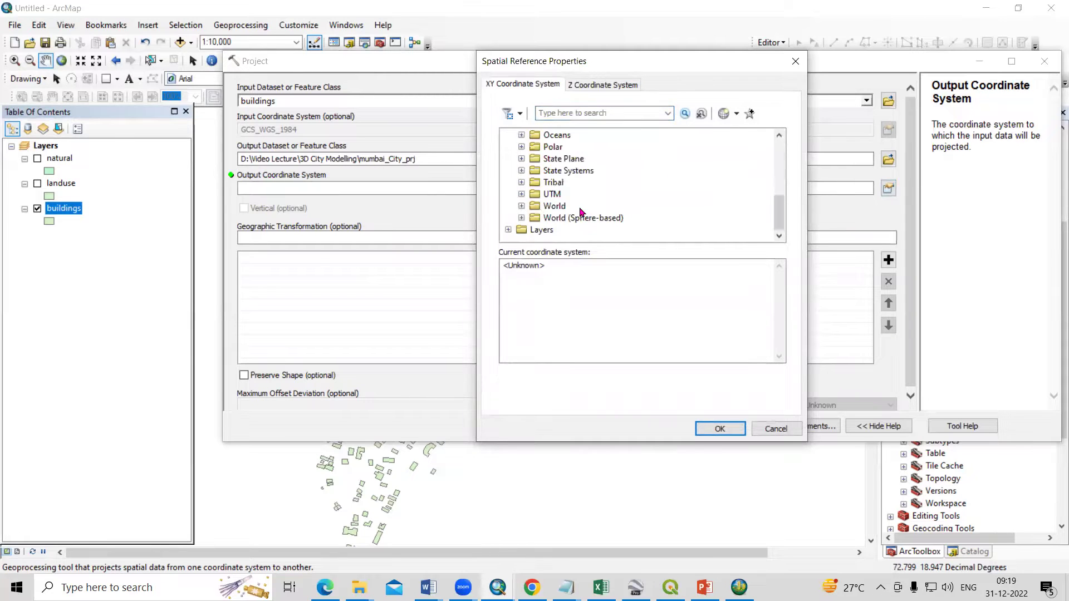
double_click(563, 196)
double_click(592, 195)
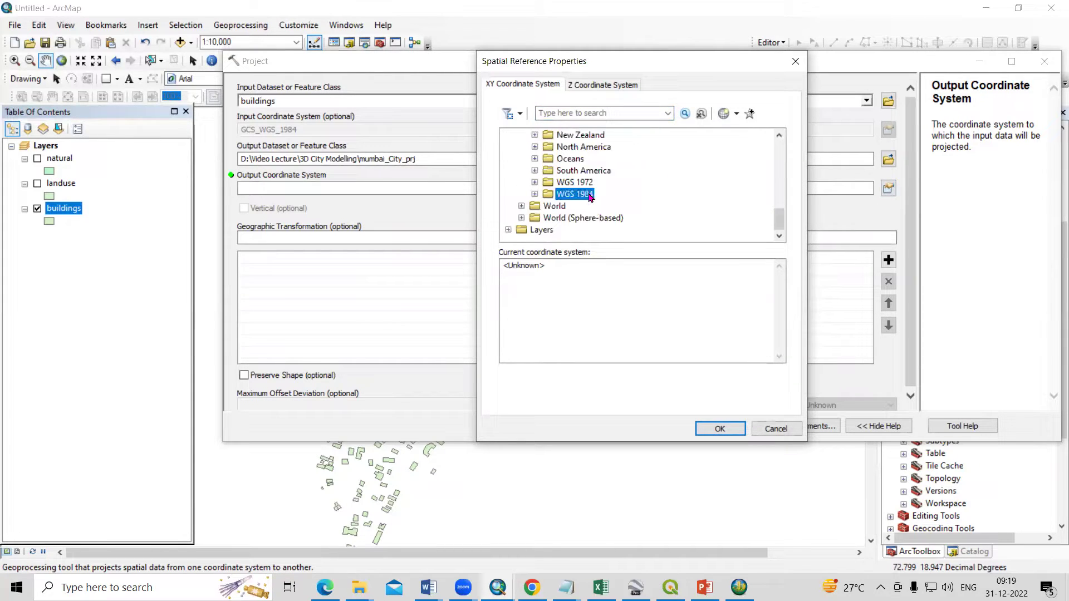
double_click(601, 206)
scroll(602, 207, "down", 10)
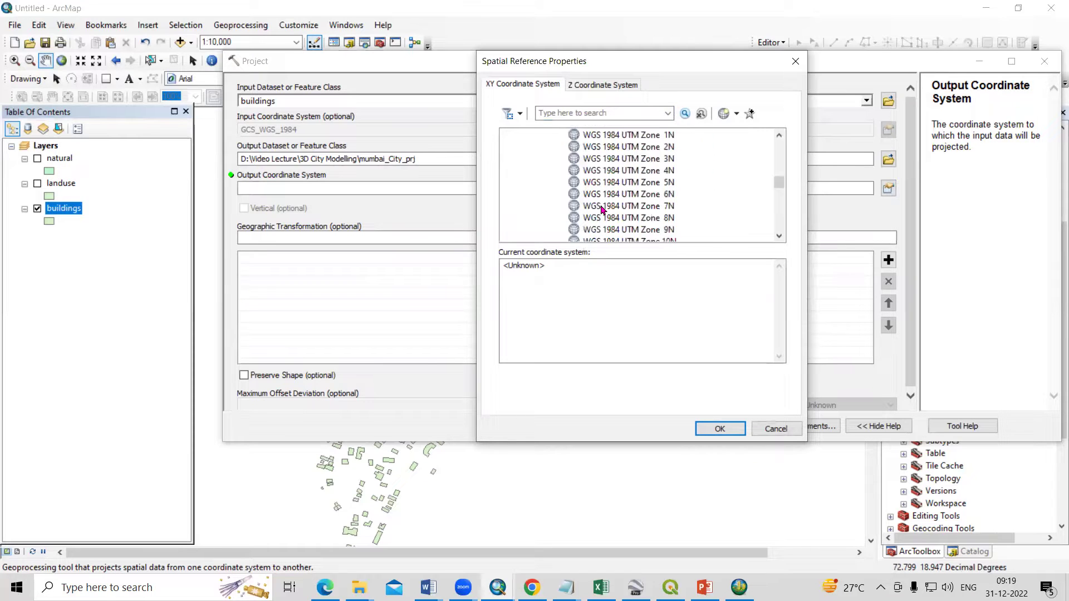
scroll(601, 208, "down", 6)
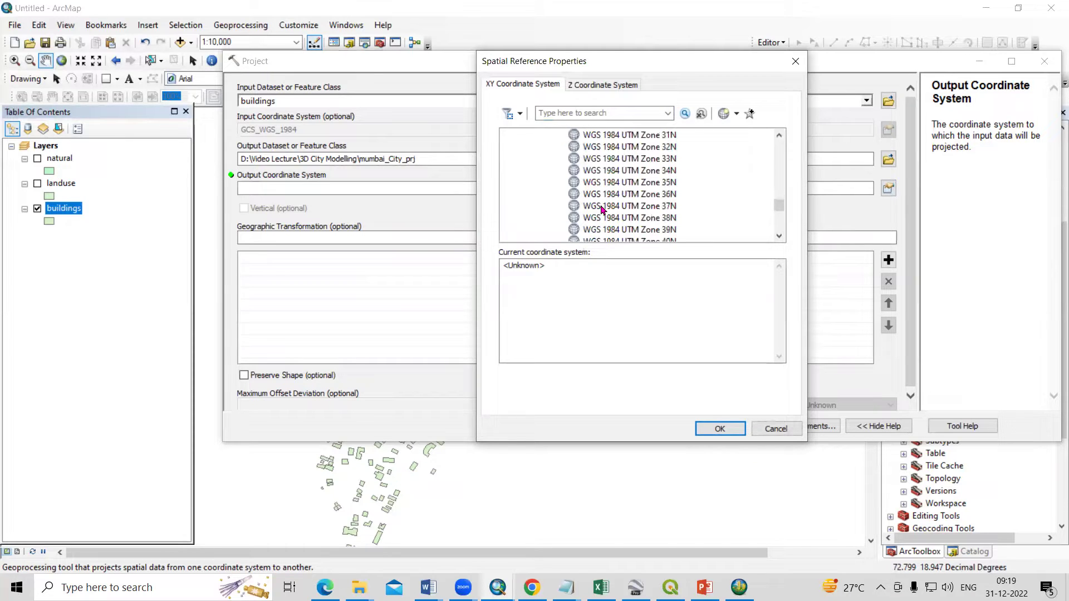
left_click(616, 206)
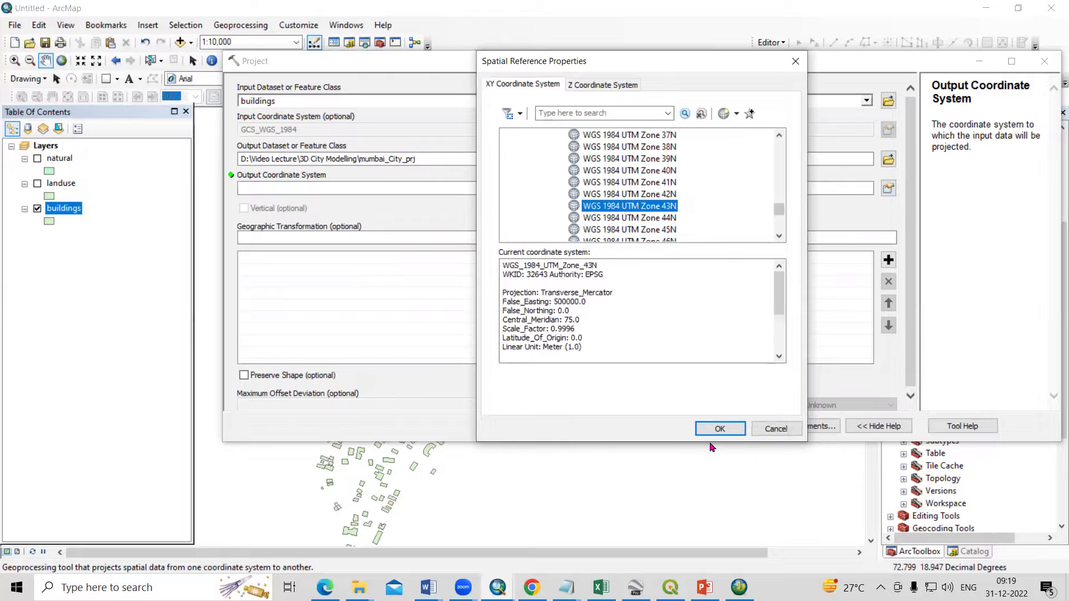
left_click(720, 429)
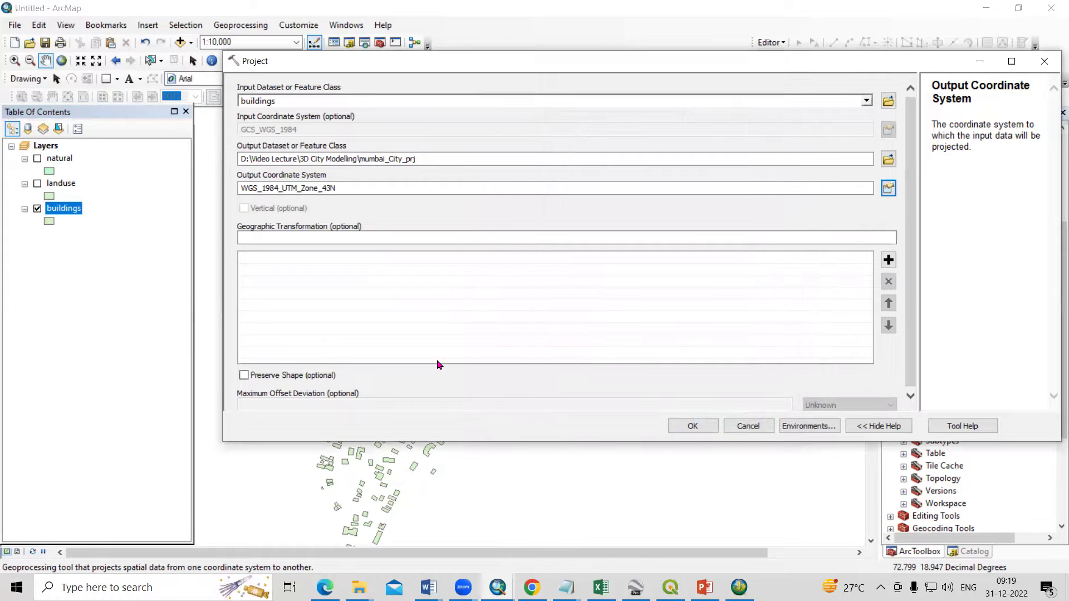
left_click(693, 427)
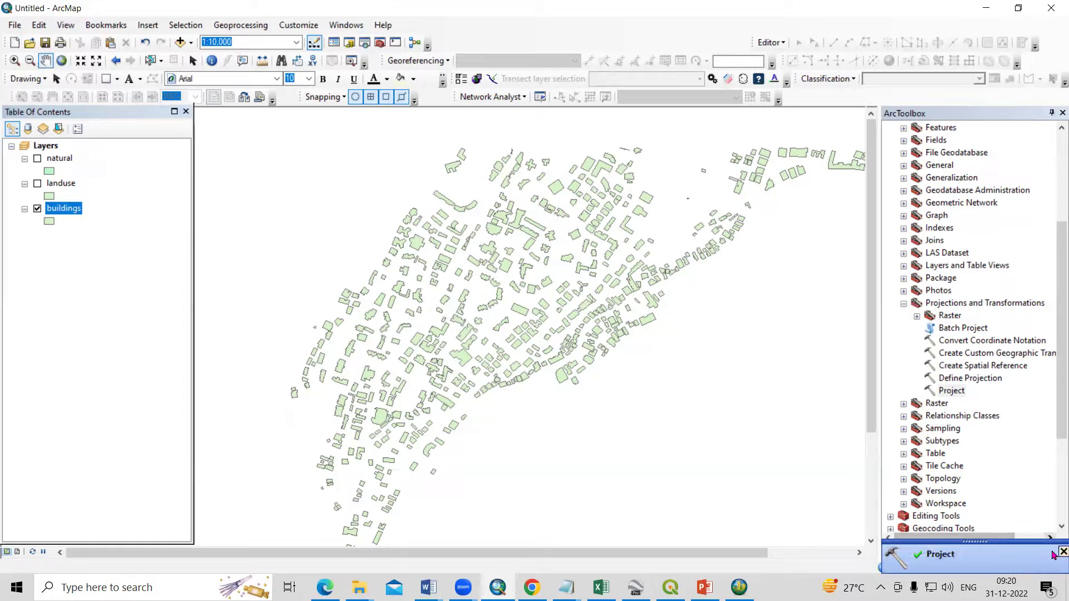
Step: Locate the 3D City Modelling folder under Video Lecture in the Catalog and refresh its contents
left_click(983, 554)
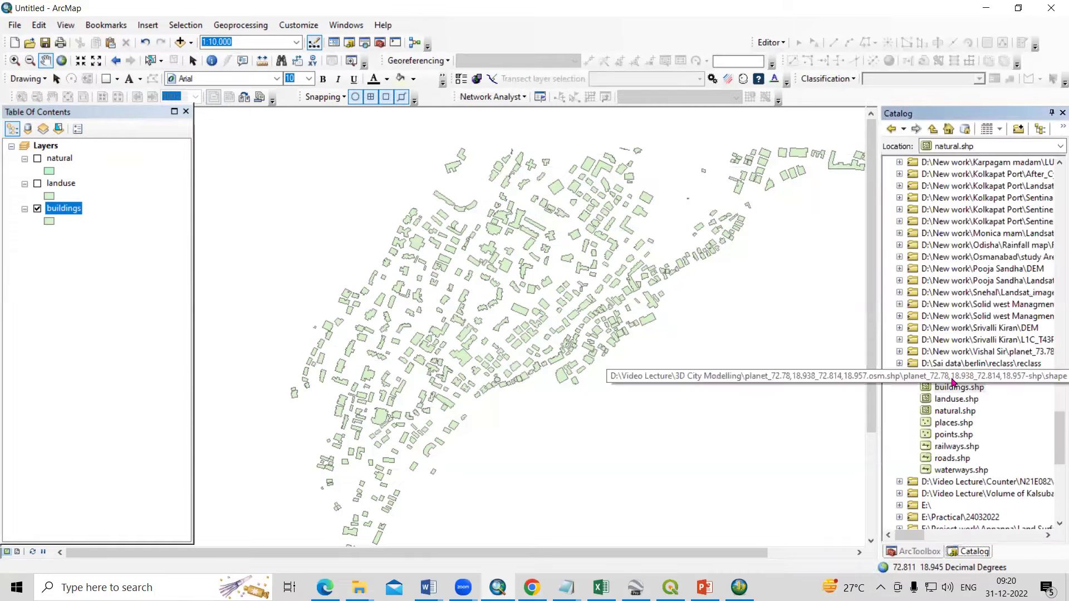
left_click(903, 382)
scroll(963, 362, "up", 10)
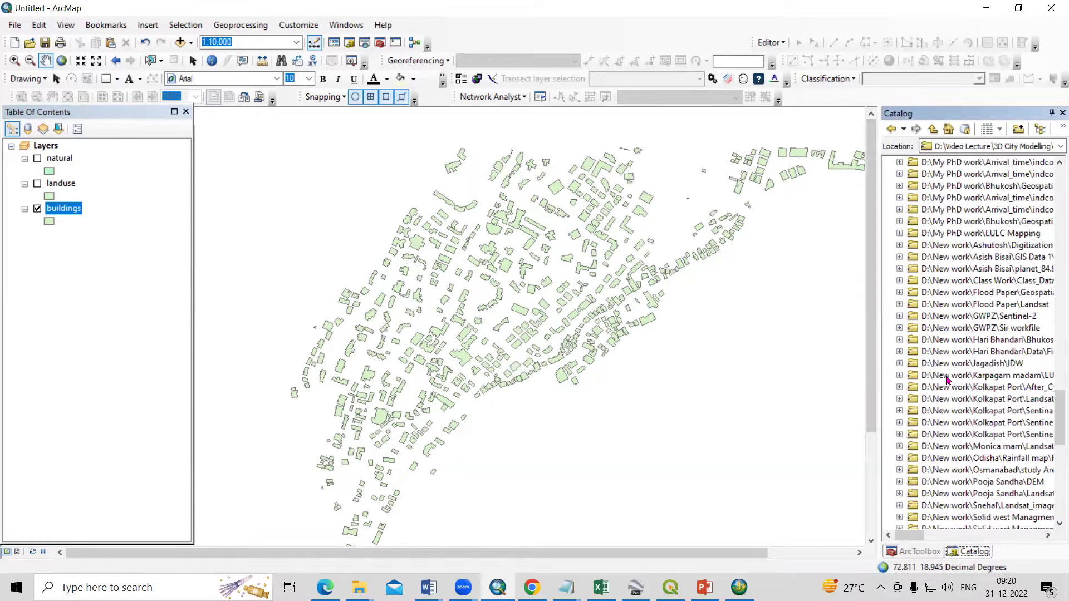
scroll(967, 354, "up", 12)
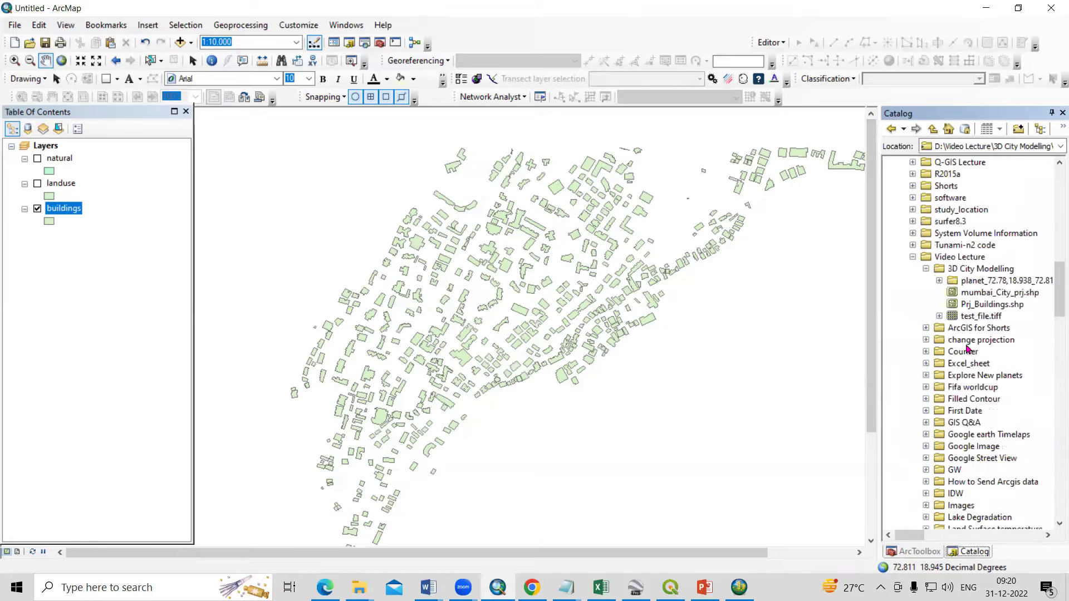
left_click(975, 271)
right_click(975, 272)
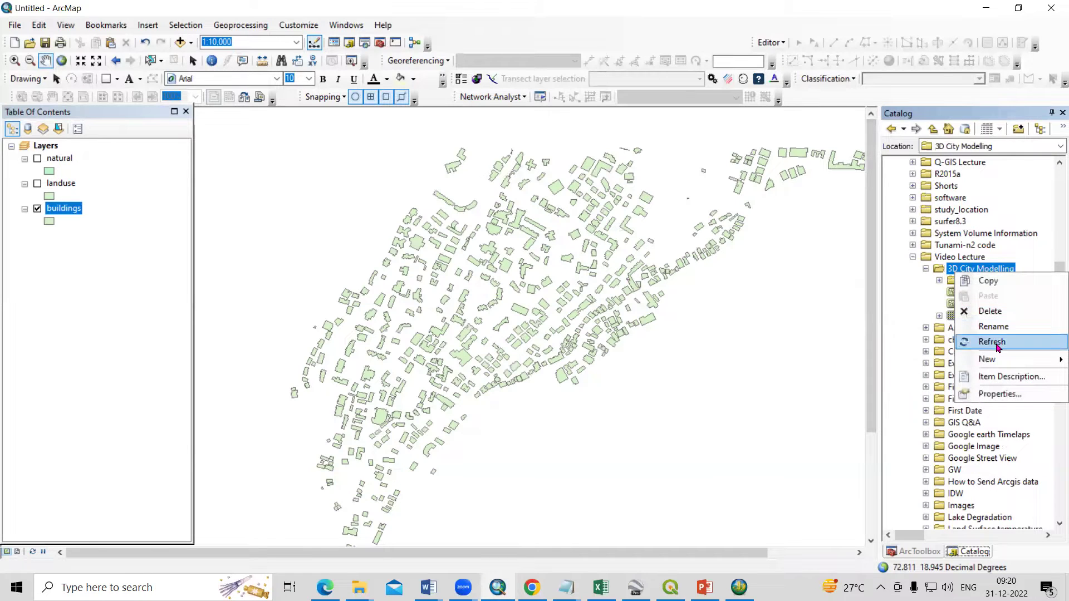
left_click(989, 341)
Step: Add mumbai_City_prj.shp to the map, turn off the original buildings layer and inspect the projected footprints
left_click(989, 294)
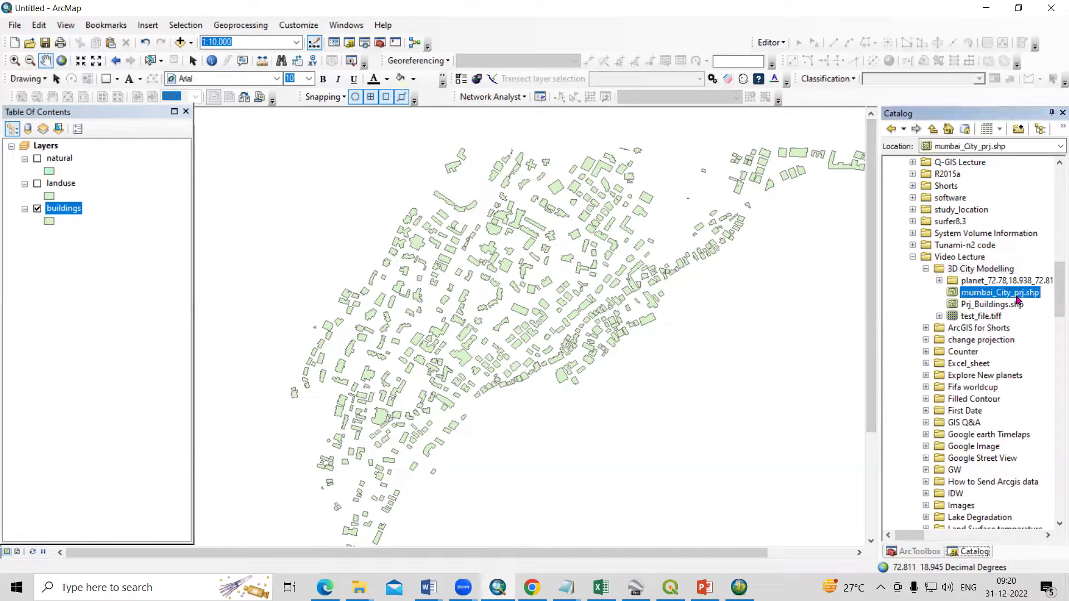
left_click_drag(1018, 298, 506, 292)
left_click(37, 234)
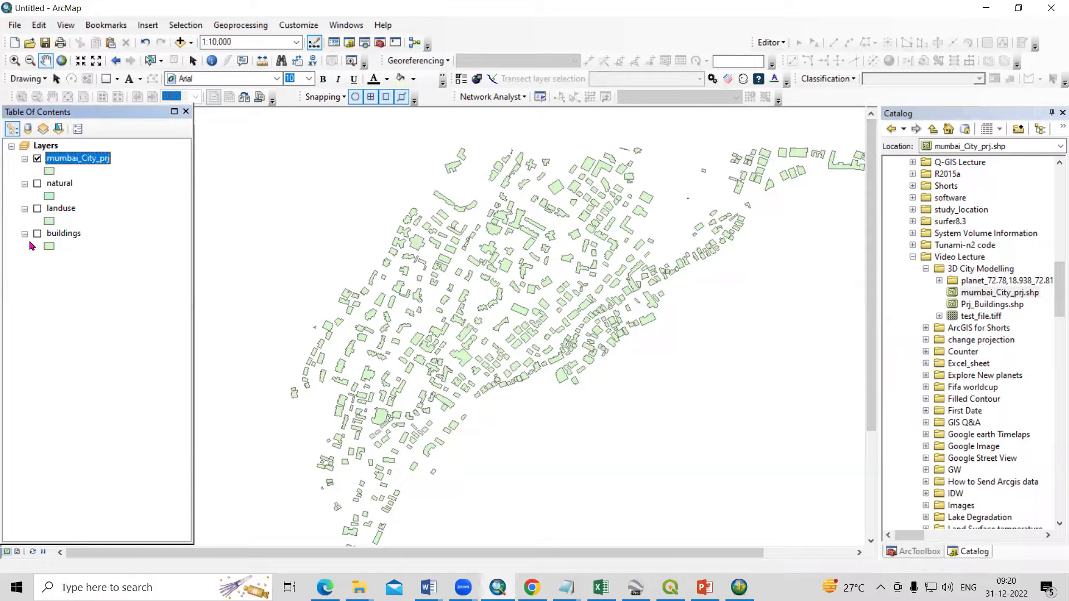
scroll(236, 244, "up", 2)
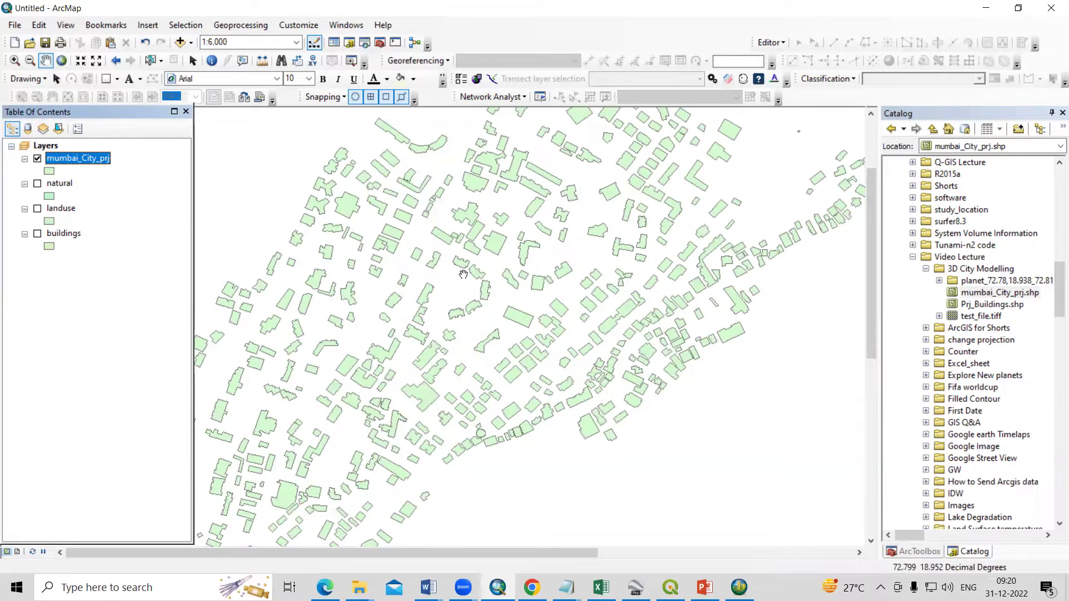
scroll(432, 312, "down", 4)
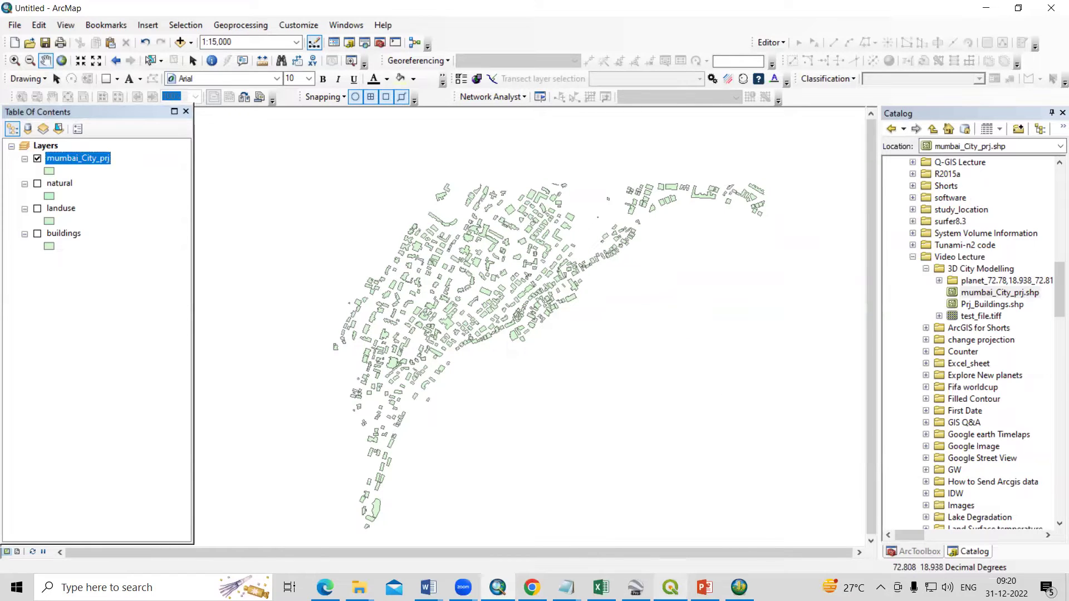
Step: Switch to QGIS and add the Google Satellite basemap from the HCMGIS plugin
mouse_move(670, 587)
left_click(672, 543)
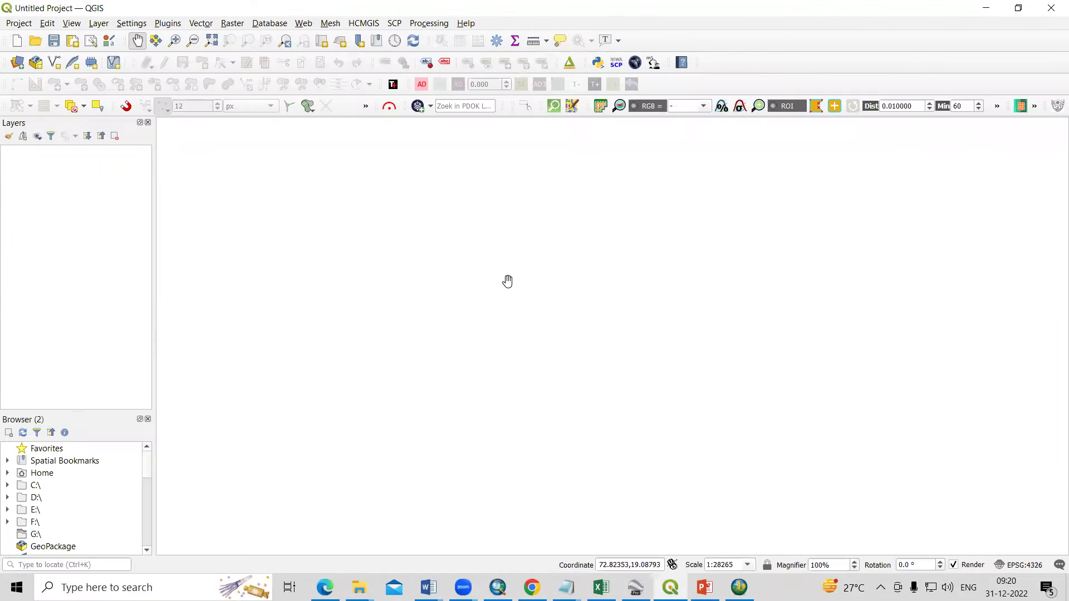
left_click(359, 25)
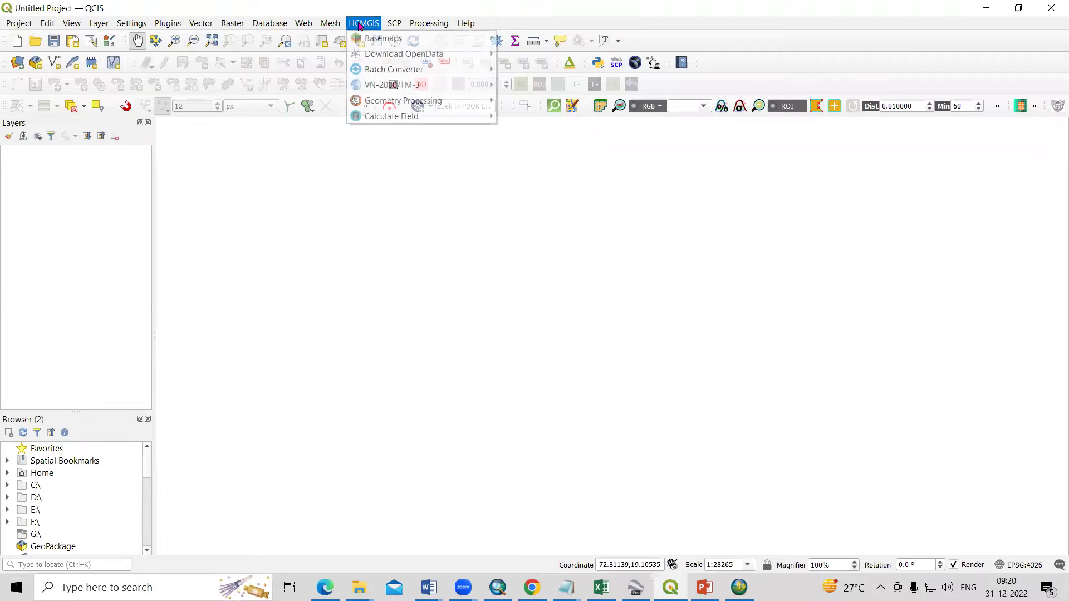
mouse_move(415, 40)
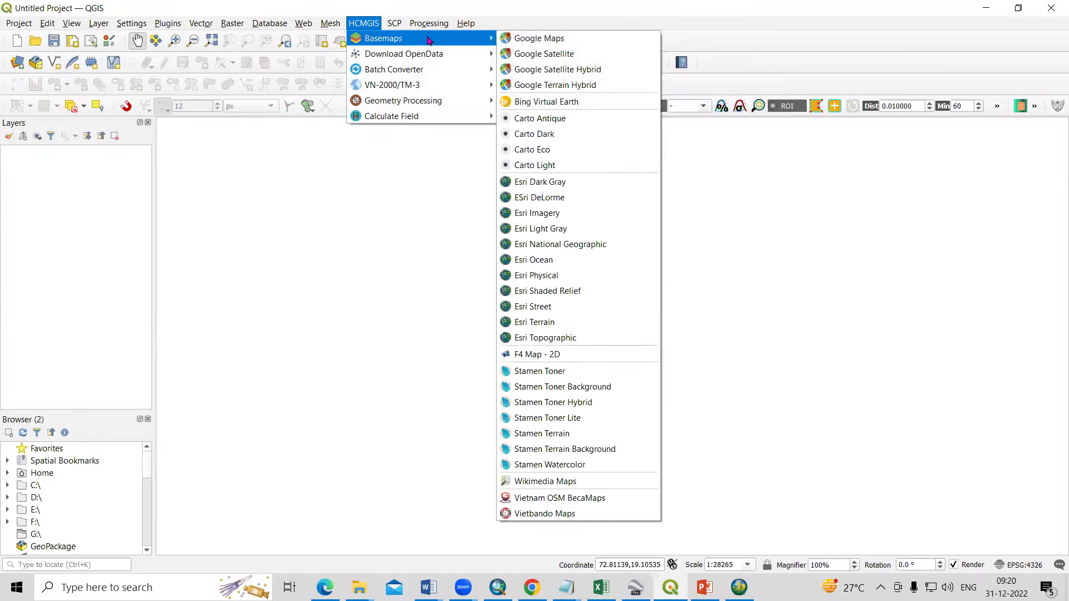
left_click(561, 56)
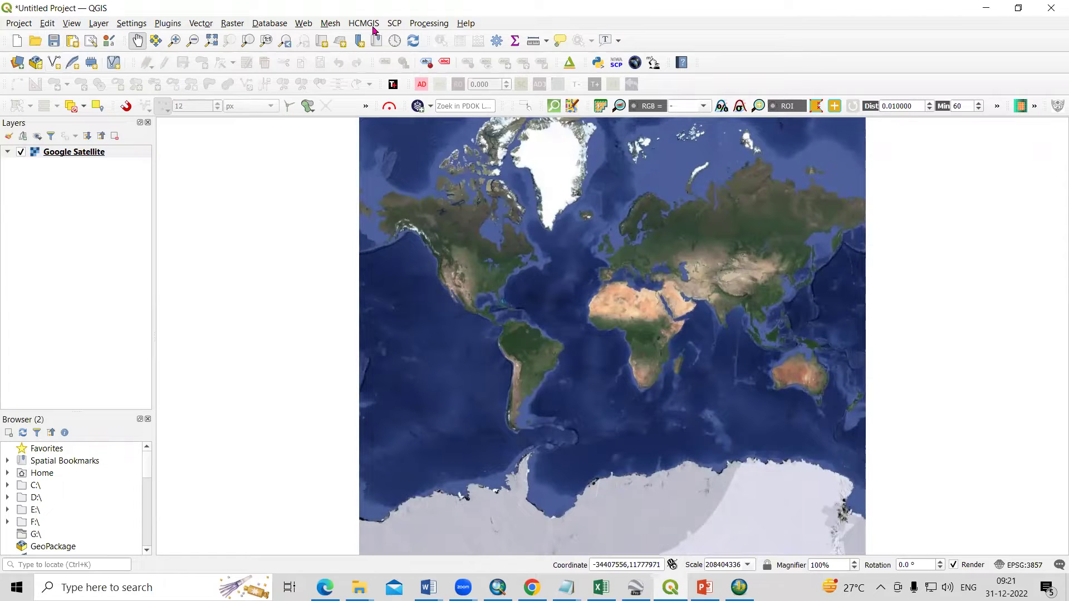
Step: Add the mumbai_City_prj shapefile from the 3D City Modelling folder as a vector layer over the satellite basemap
left_click(166, 26)
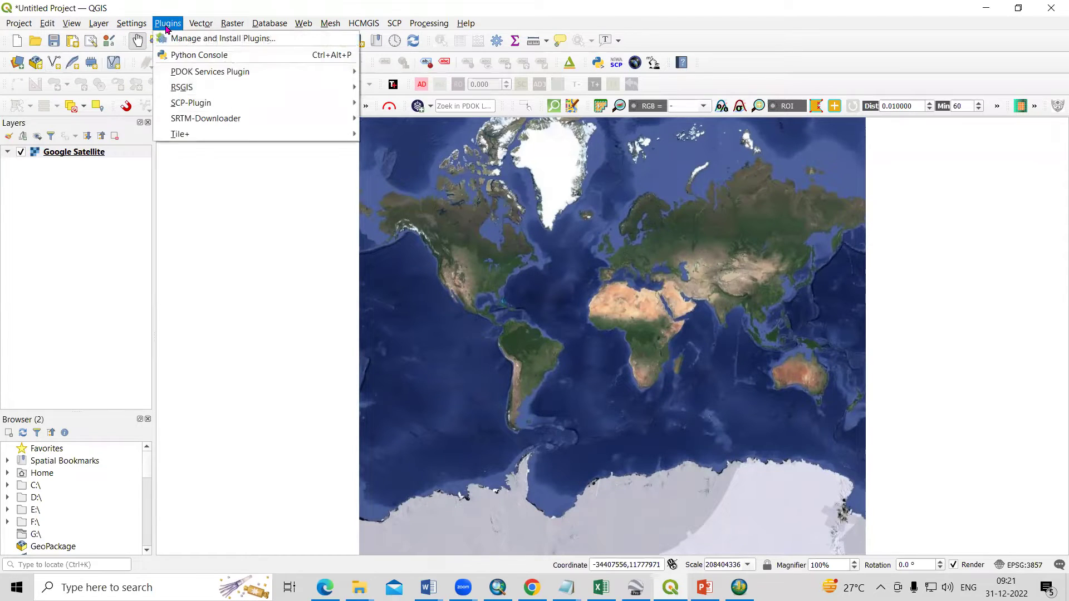
mouse_move(99, 32)
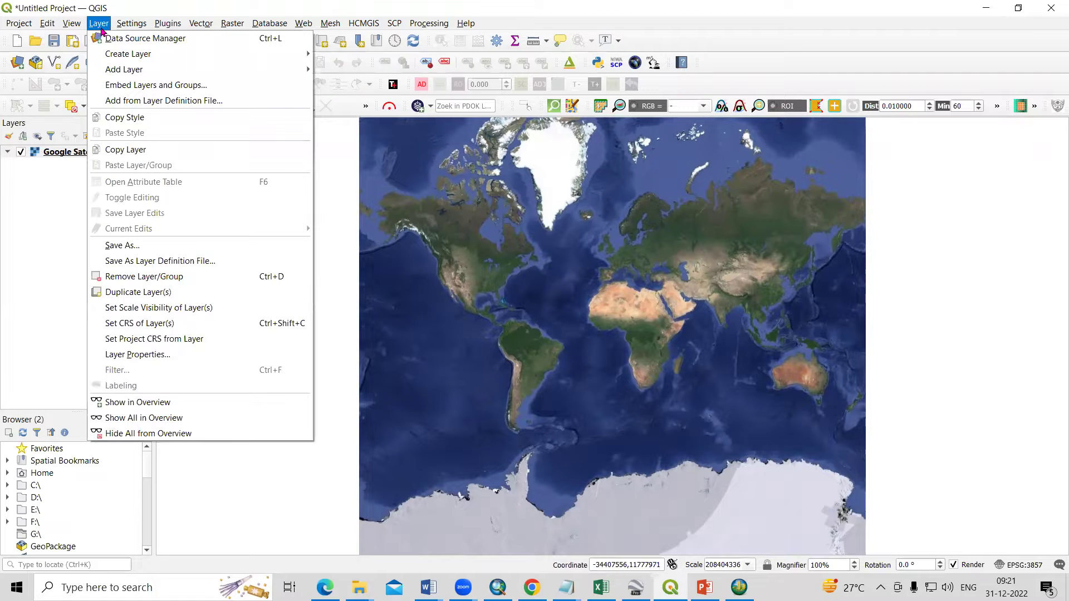
mouse_move(188, 75)
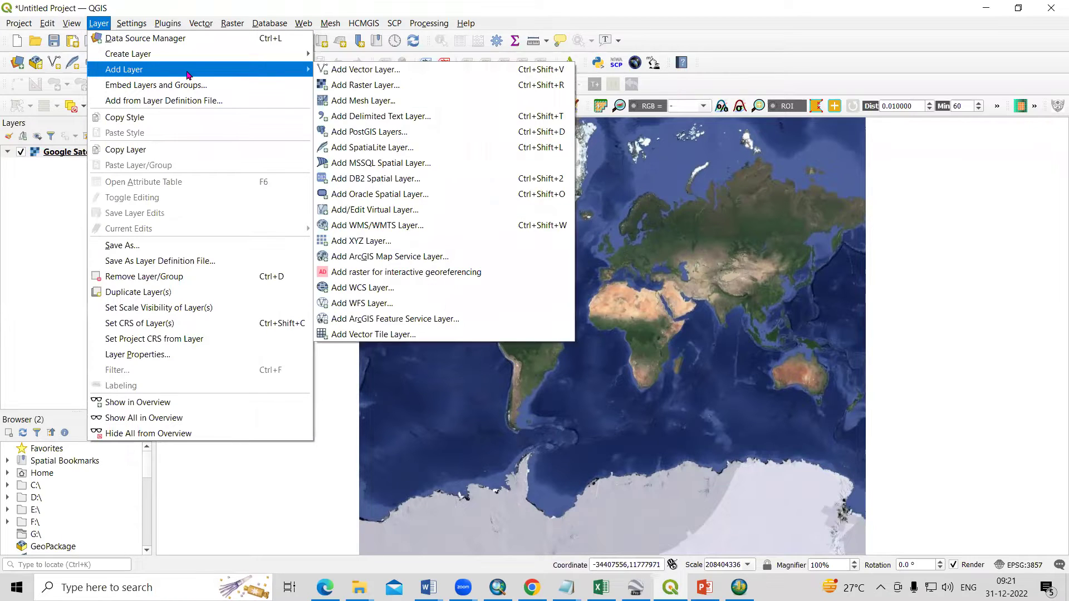
left_click(390, 70)
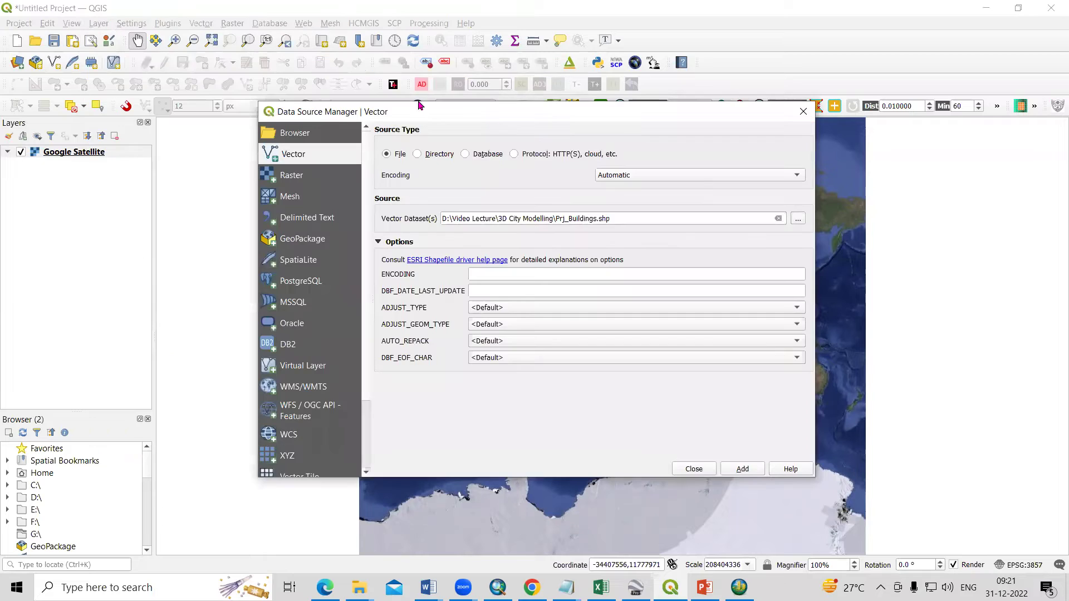
left_click(798, 219)
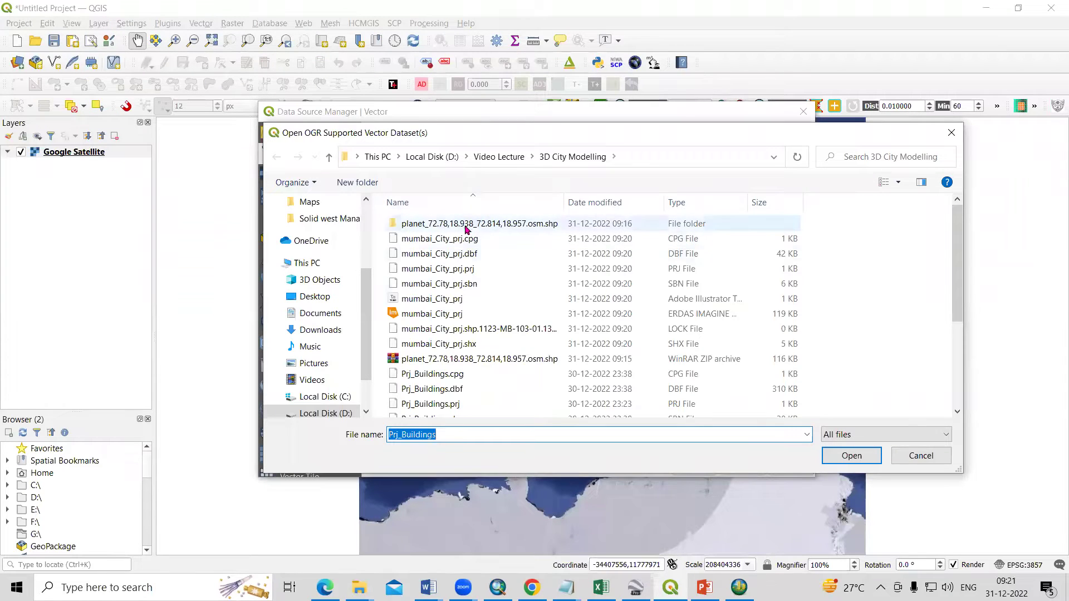
left_click(513, 317)
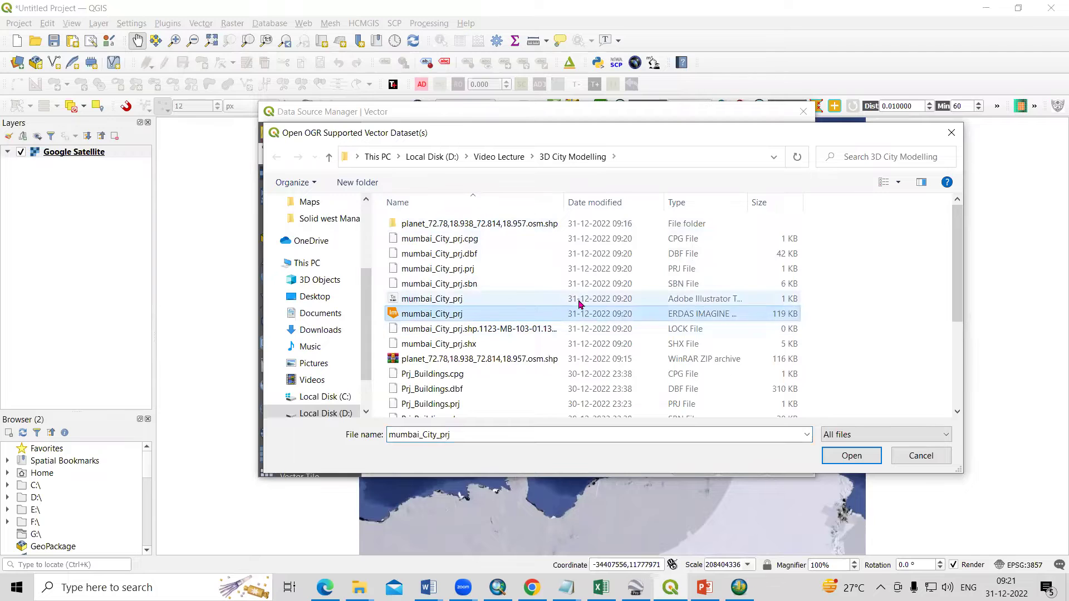
left_click(846, 455)
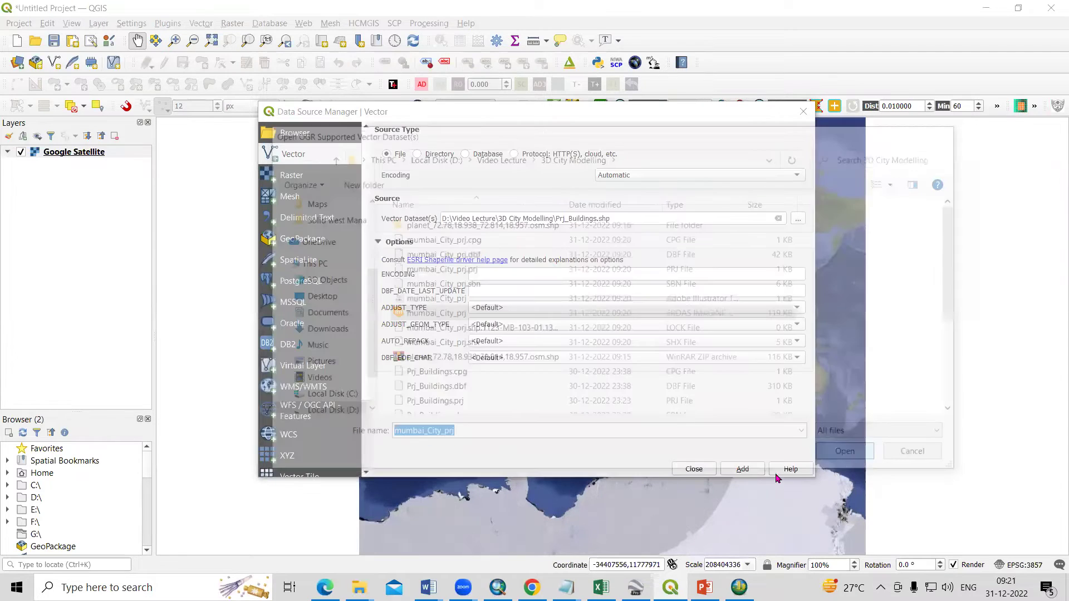
left_click(742, 469)
left_click(693, 469)
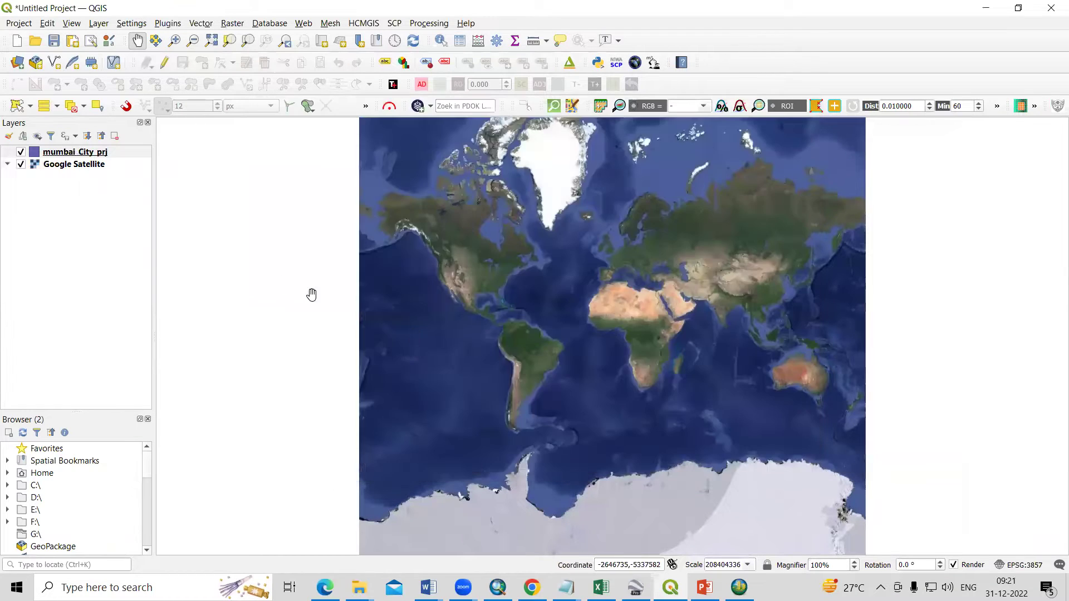
Step: Zoom to the mumbai_City_prj layer and examine how the building footprints and surrounding coast lie on the satellite imagery
right_click(54, 156)
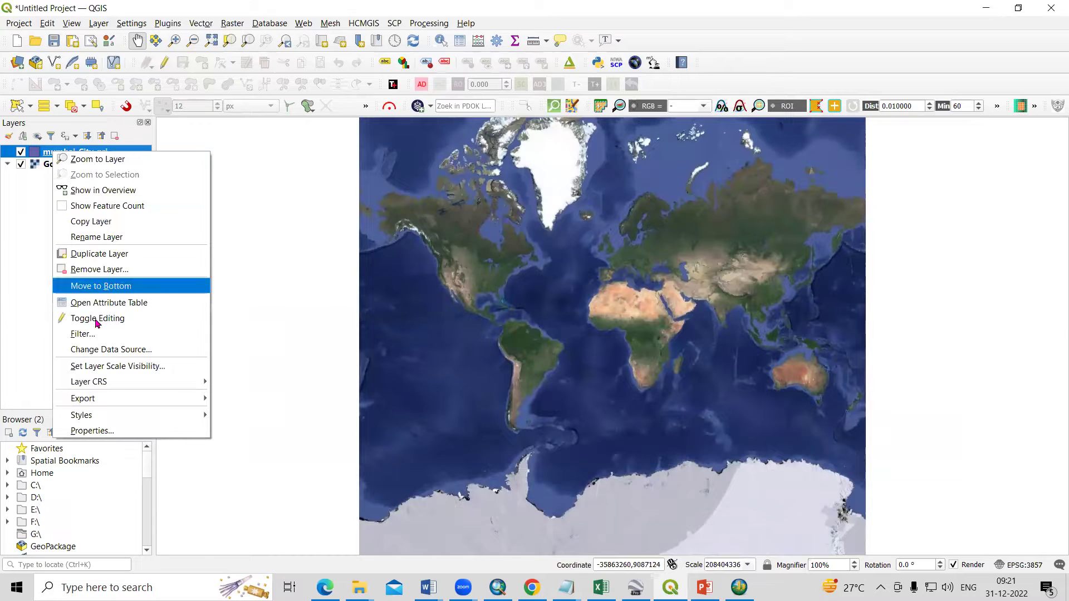
left_click(99, 159)
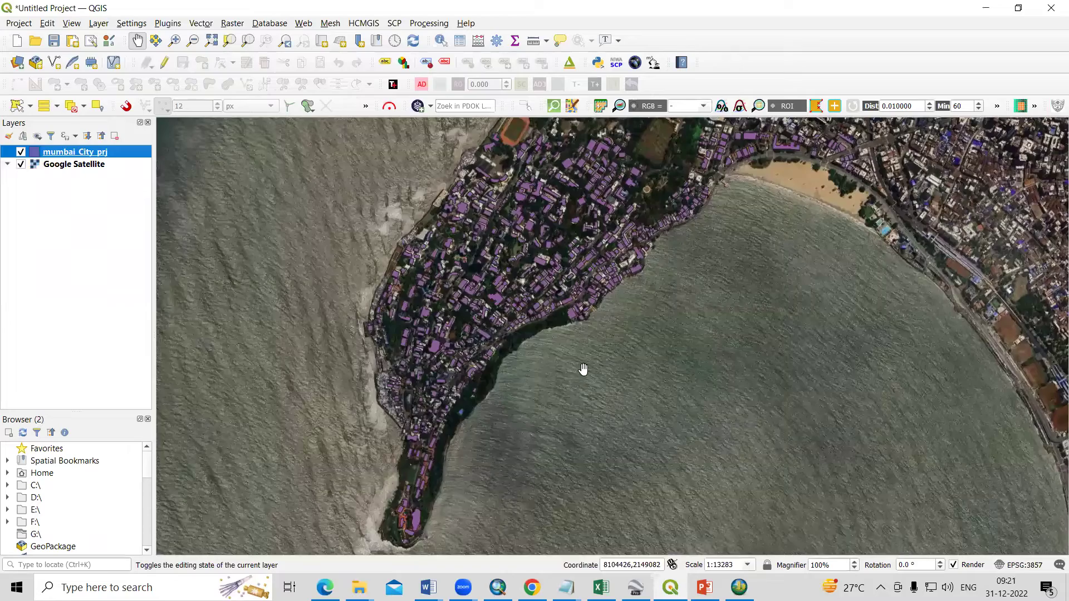
left_click_drag(585, 377, 523, 410)
scroll(573, 357, "down", 1)
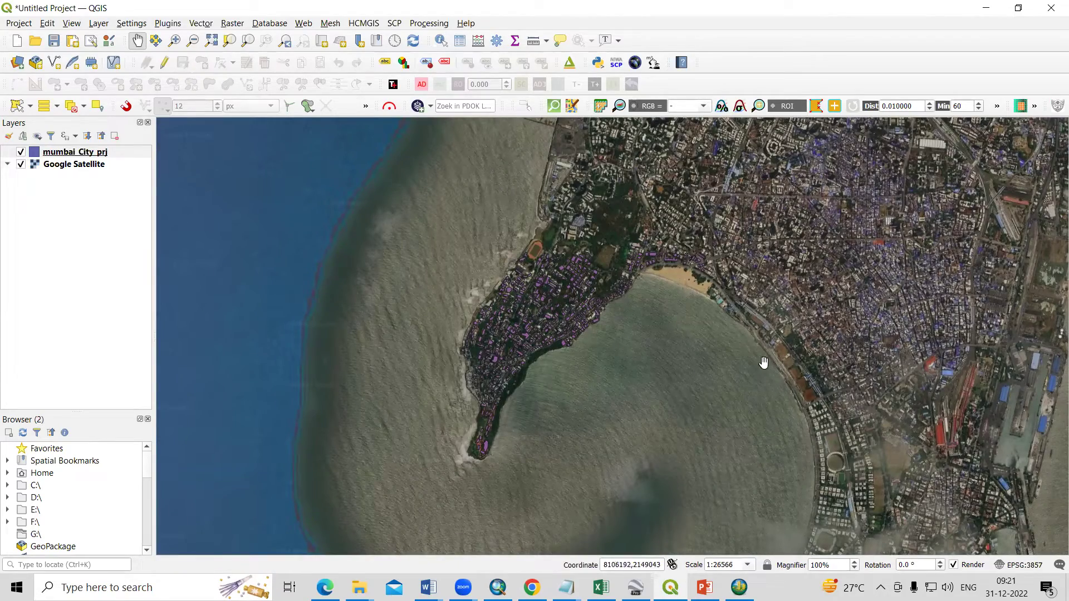
Step: Frame the building-covered peninsula in the map view and create a print layout titled Google_Image
scroll(486, 307, "up", 1)
left_click_drag(534, 365, 562, 342)
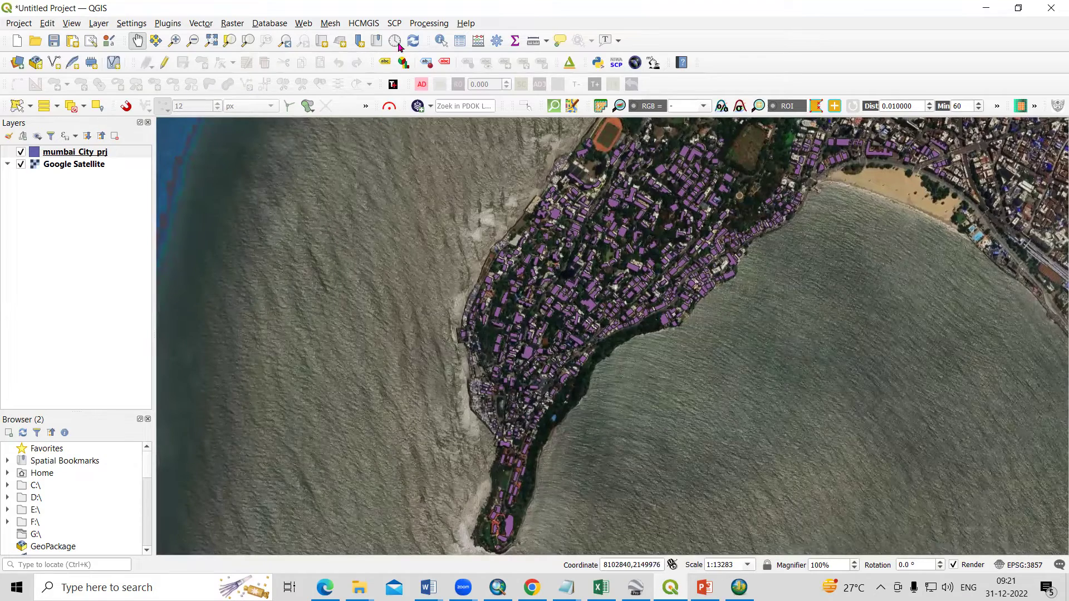
left_click(18, 25)
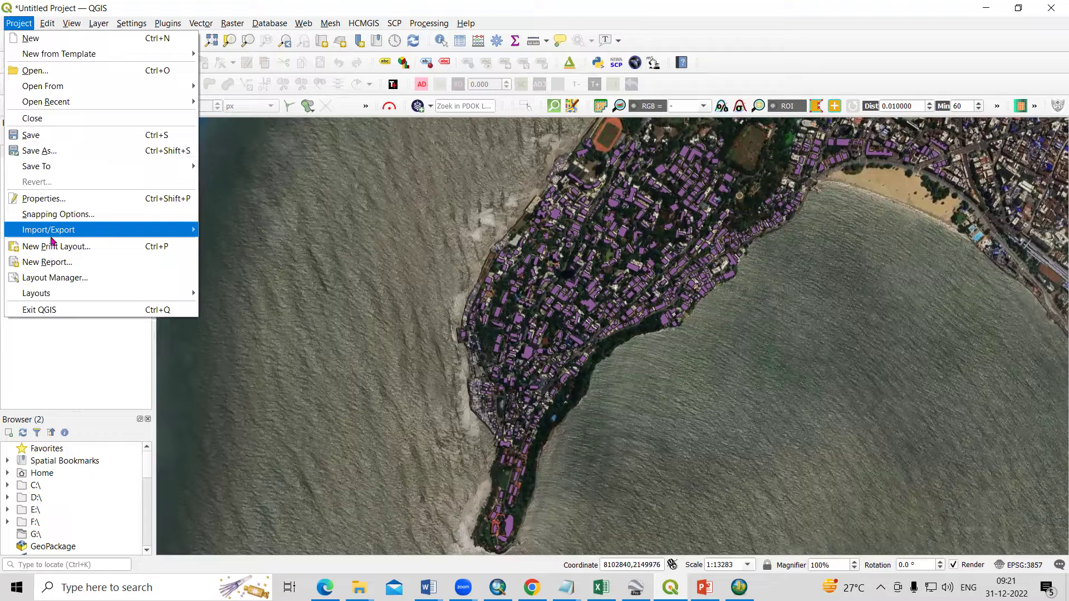
mouse_move(52, 234)
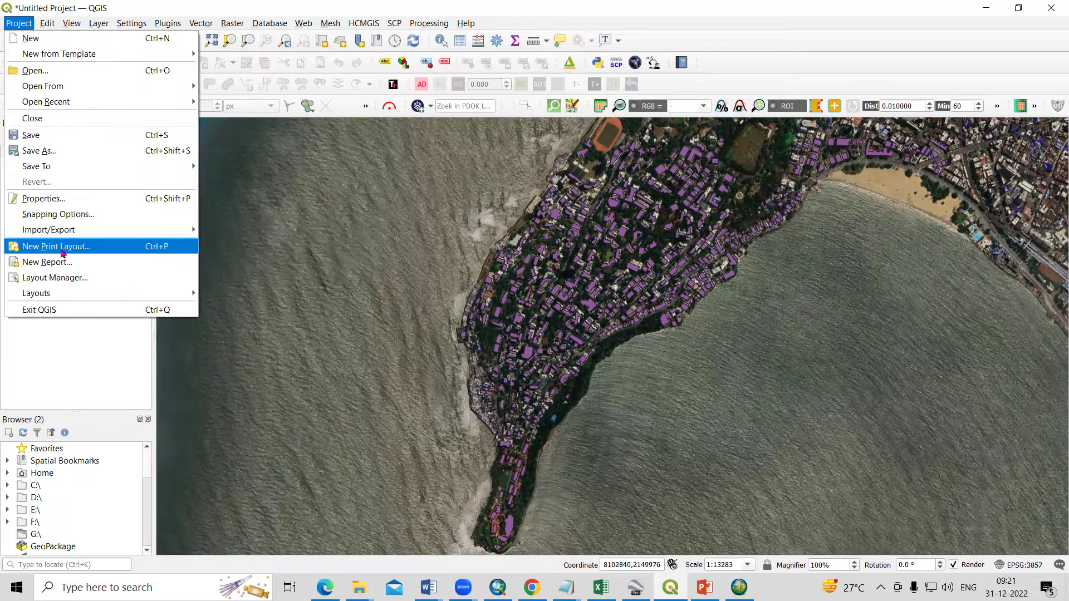
left_click(61, 248)
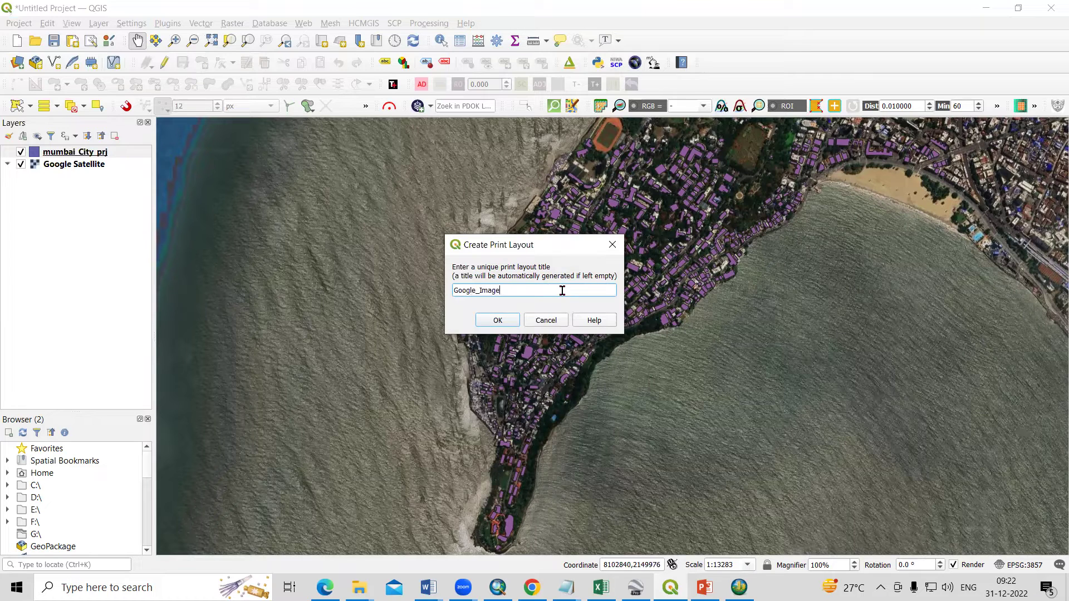
left_click(497, 321)
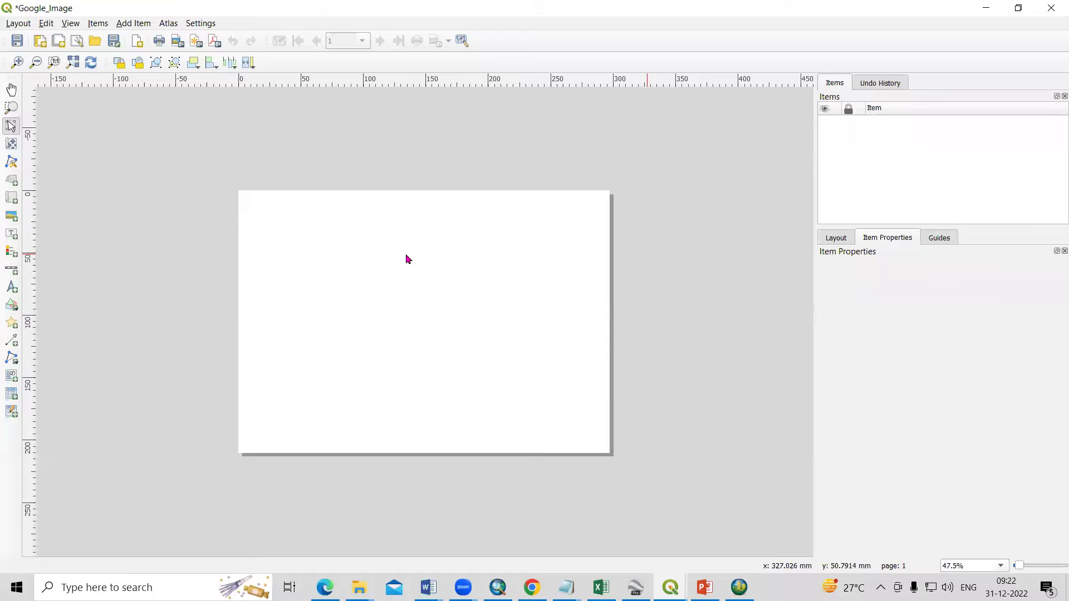
Step: Open the blank layout page's properties and check its size and orientation
right_click(411, 247)
left_click(455, 288)
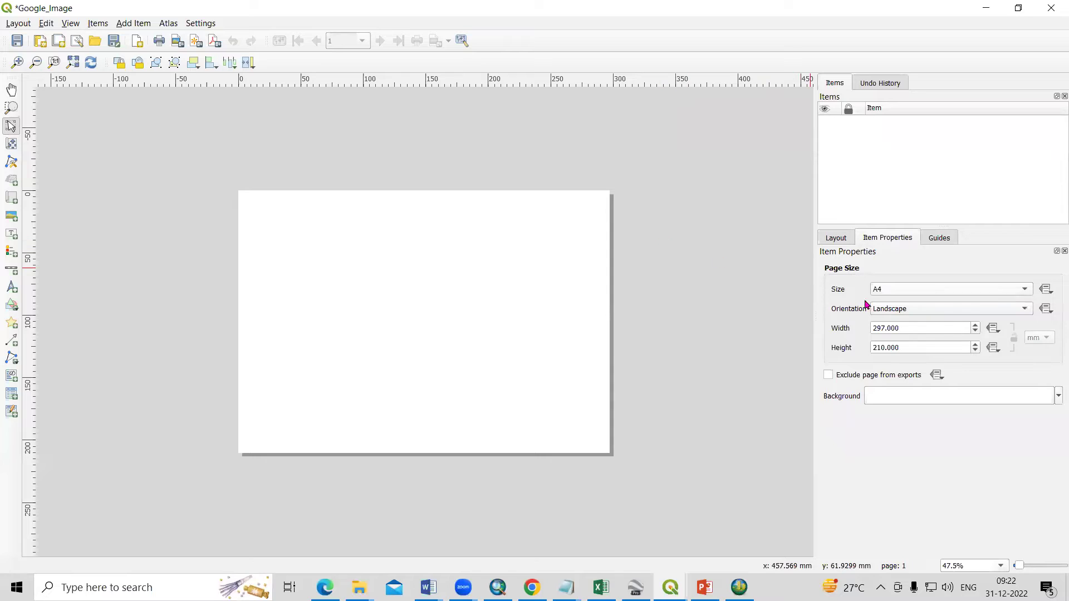
scroll(363, 240, "down", 1)
scroll(365, 245, "up", 2)
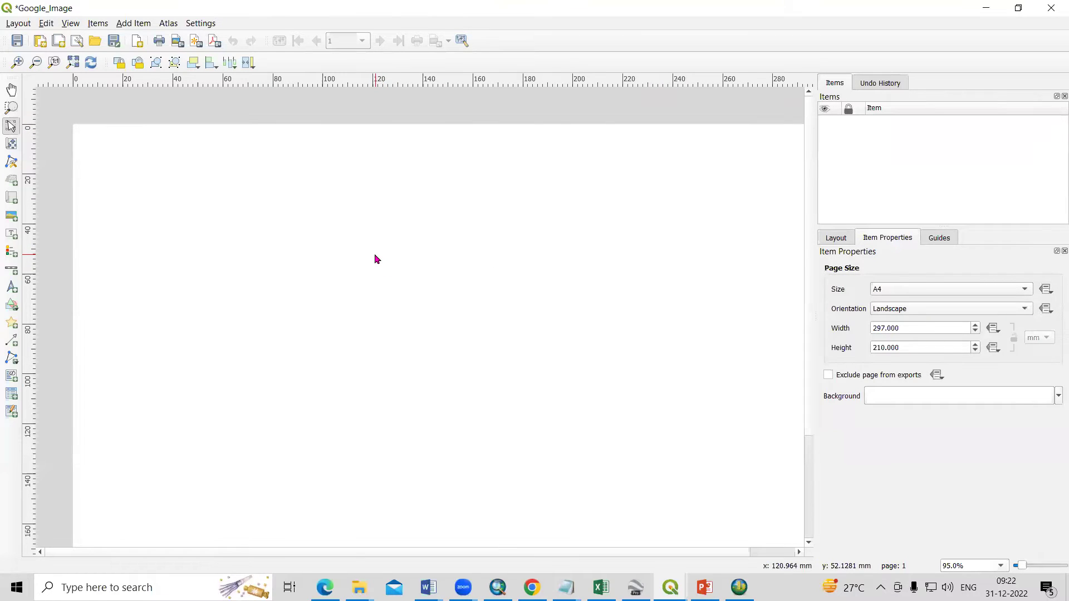
scroll(374, 252, "down", 1)
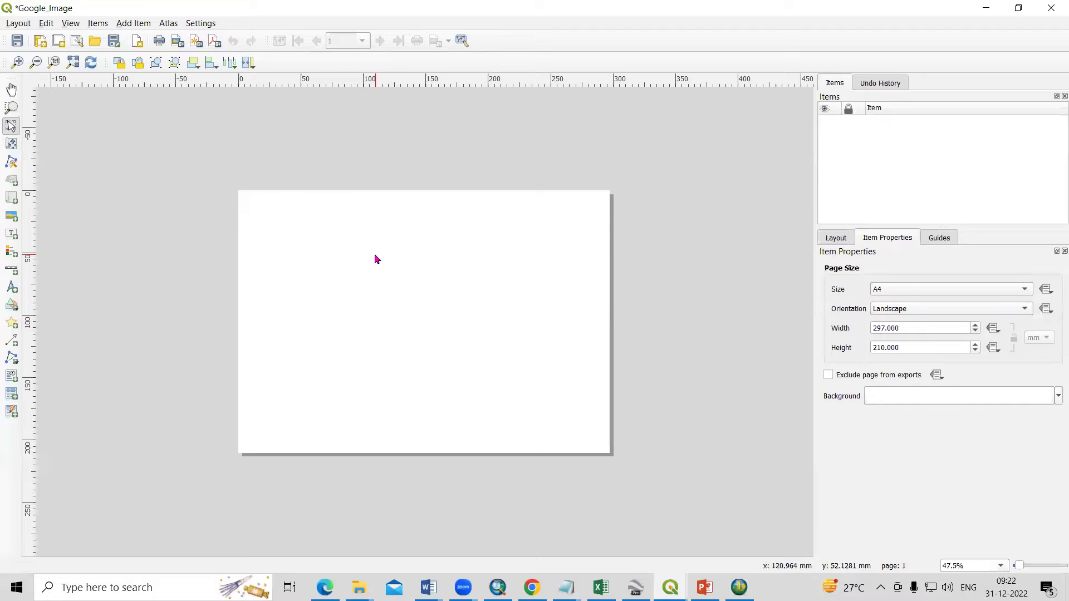
Step: Add a map item over almost the whole page, extend it to the upper page edge and shift its content to reposition the peninsula
left_click(135, 23)
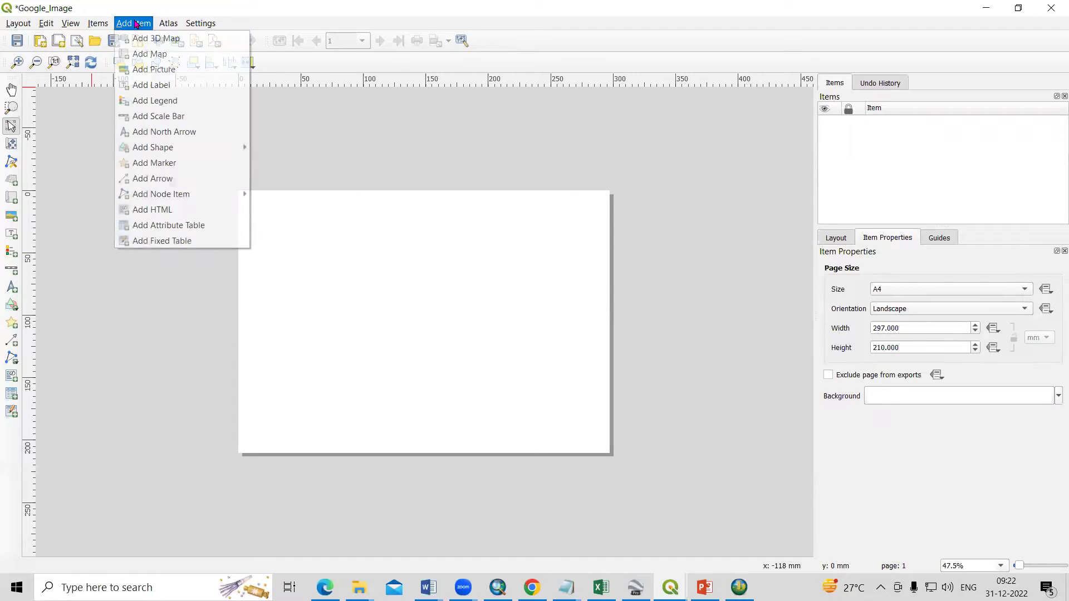
left_click(141, 58)
left_click_drag(241, 196, 605, 451)
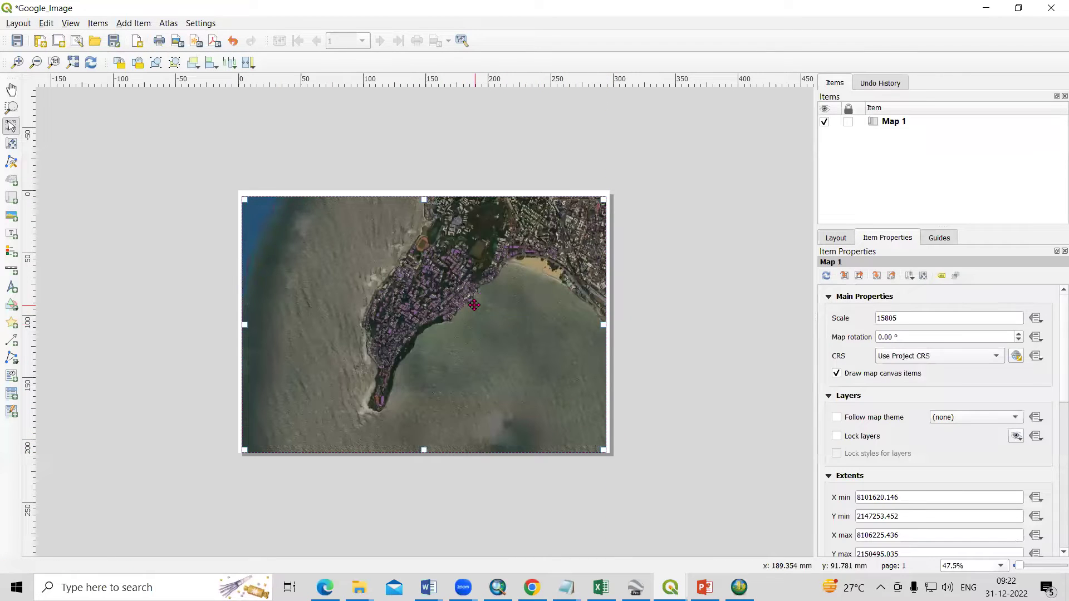
left_click_drag(424, 200, 425, 191)
left_click(11, 143)
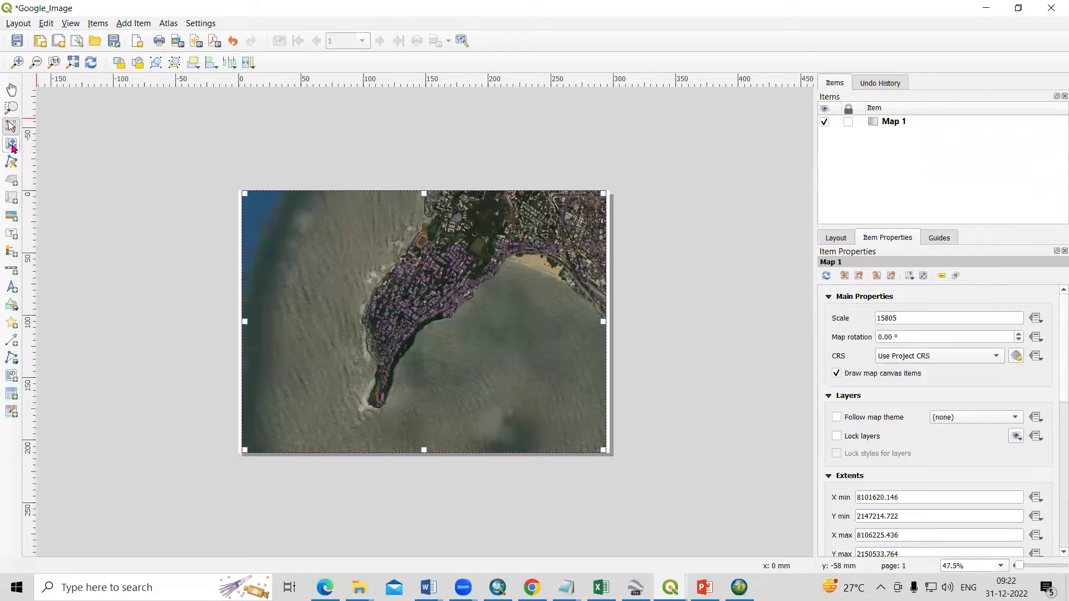
left_click_drag(493, 327, 479, 346)
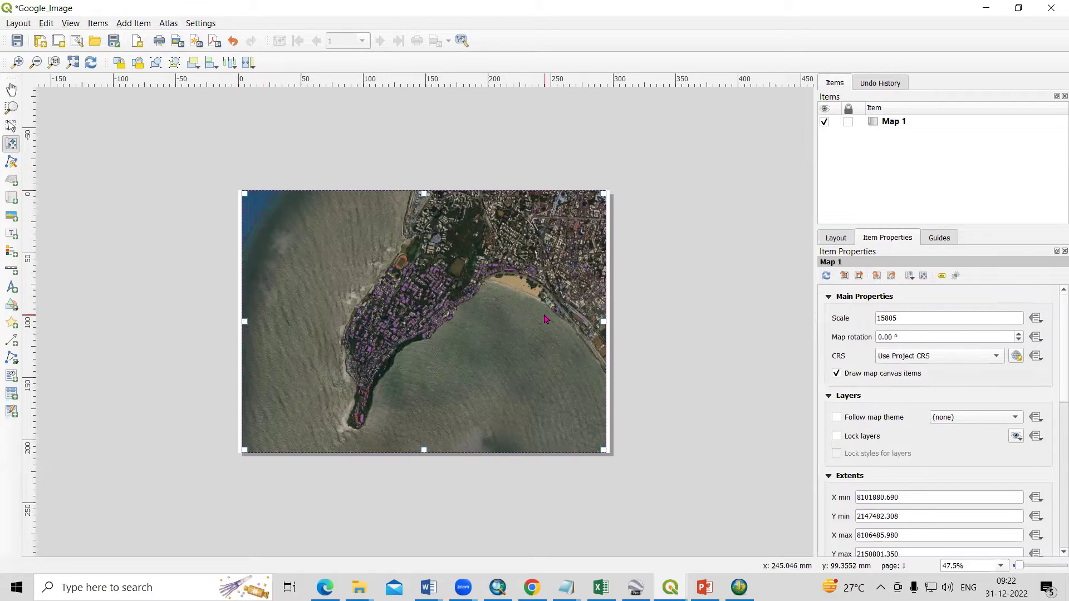
Step: Hide the mumbai_City_prj layer in the main project window and return to the Google_Image layout to redraw its map
mouse_move(670, 587)
left_click(602, 535)
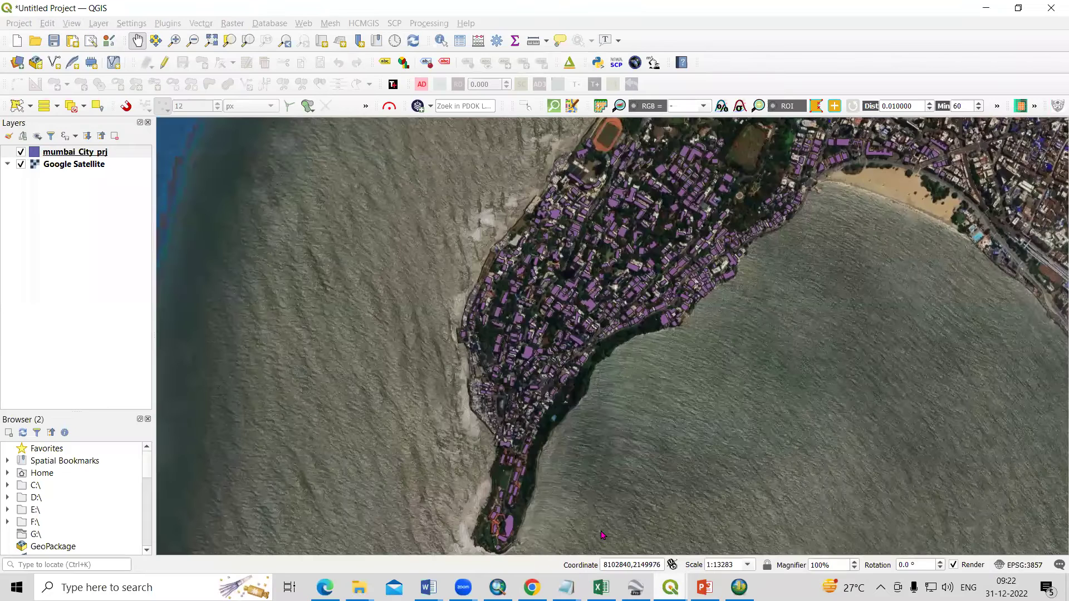
left_click(22, 153)
left_click(986, 9)
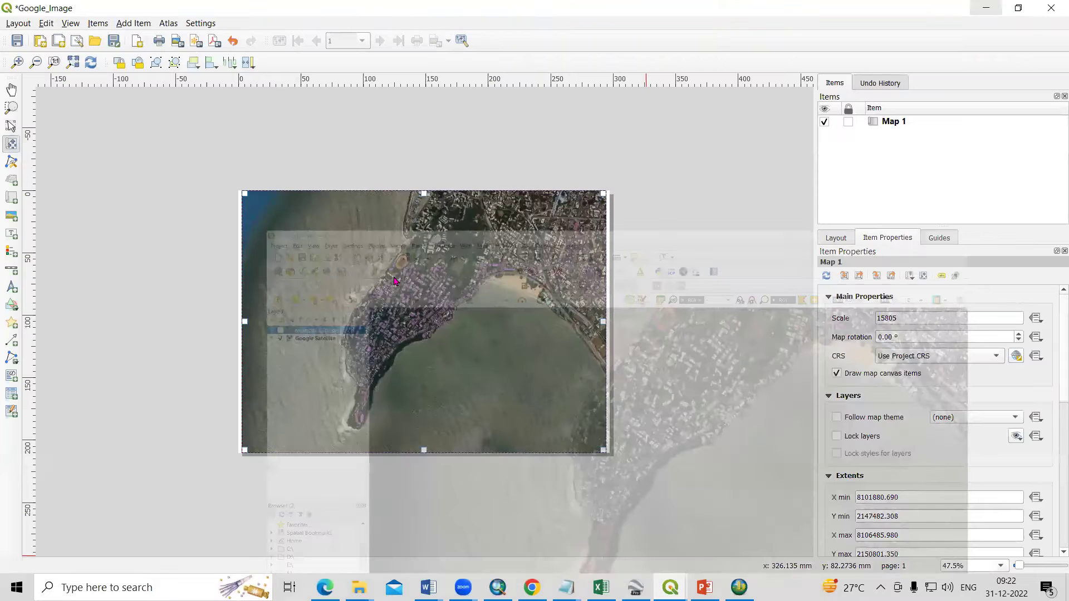
left_click(141, 233)
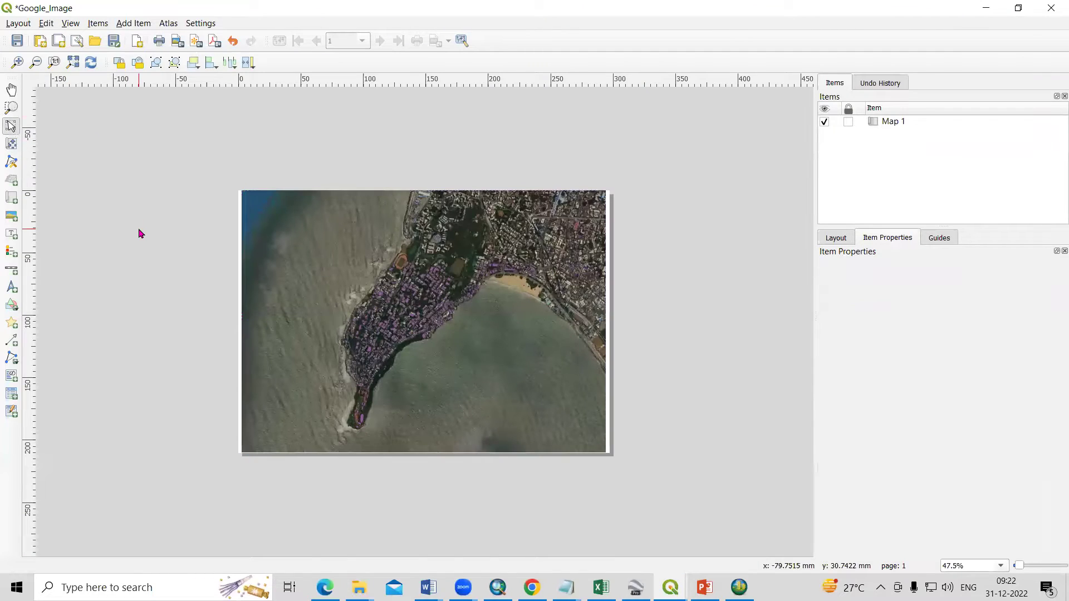
key("ctrl+plus")
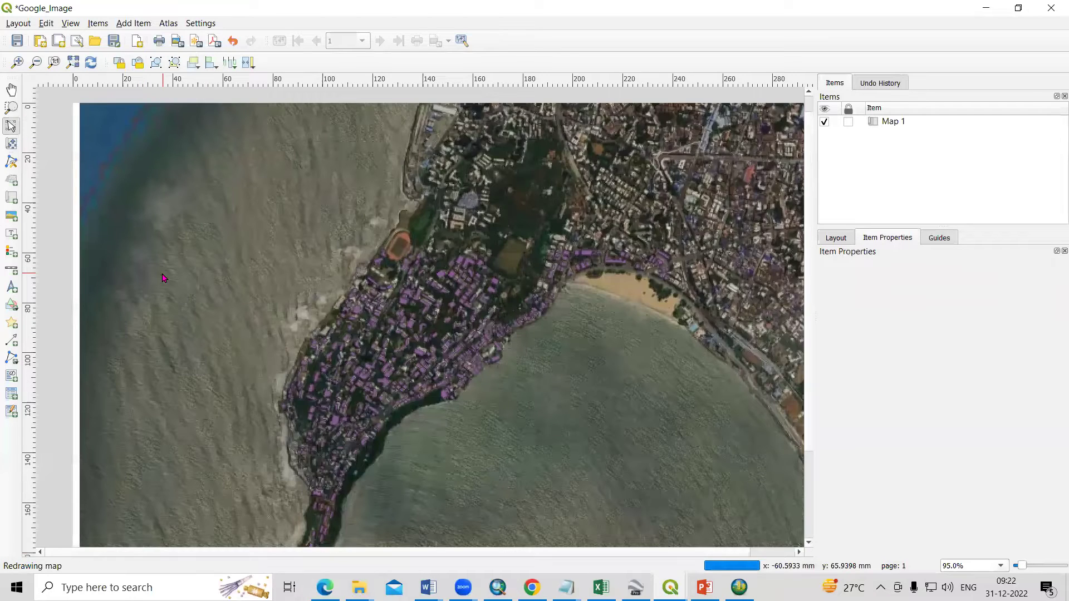
key("ctrl+minus")
Step: Widen the map item on both sides so that it reaches the page edges
left_click(602, 362)
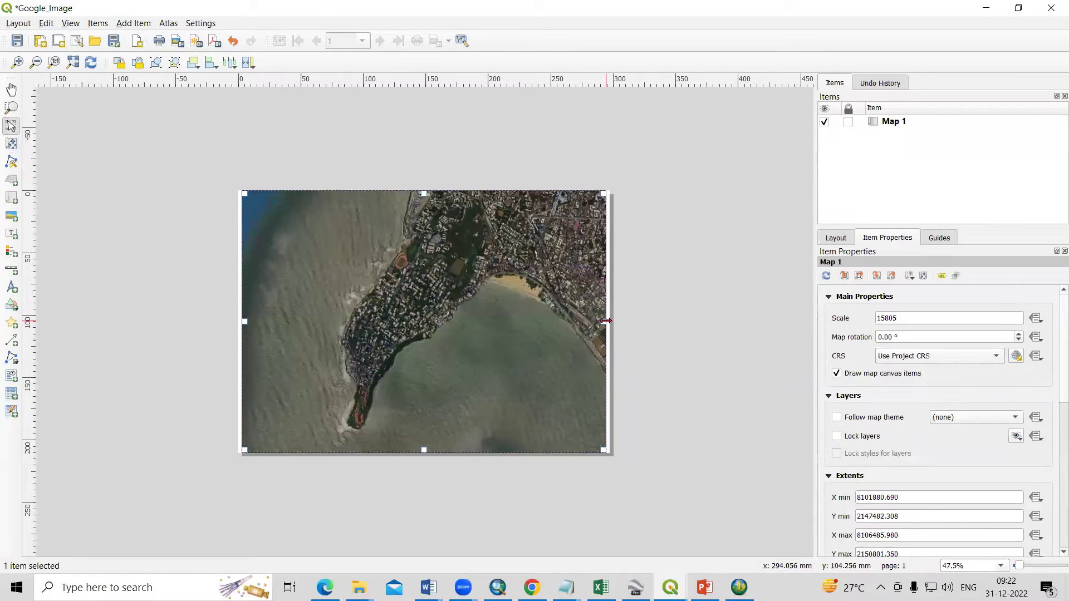
left_click_drag(606, 320, 610, 324)
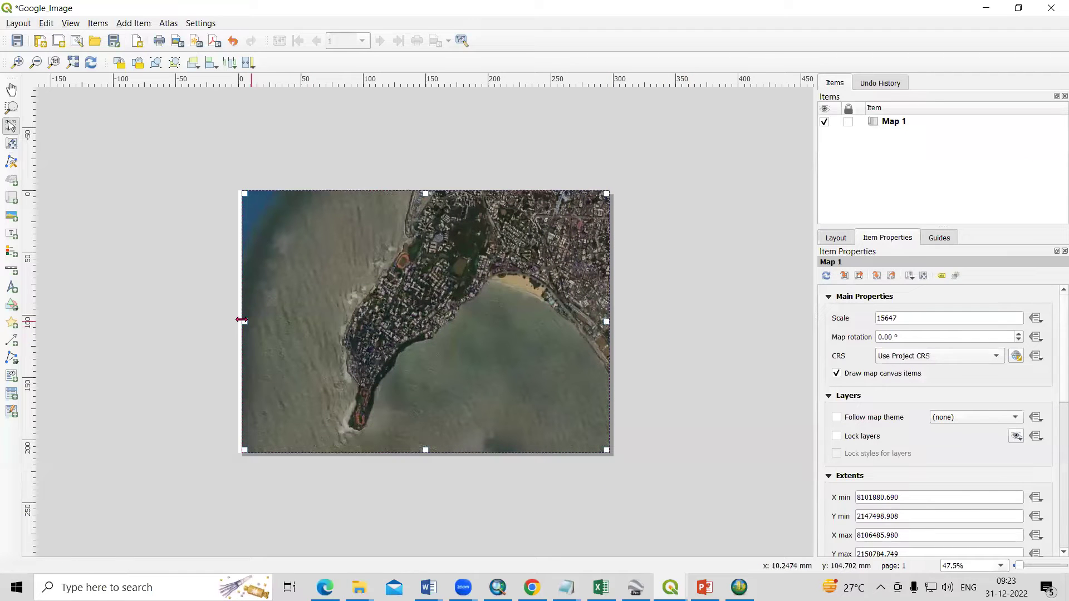
left_click_drag(242, 321, 238, 321)
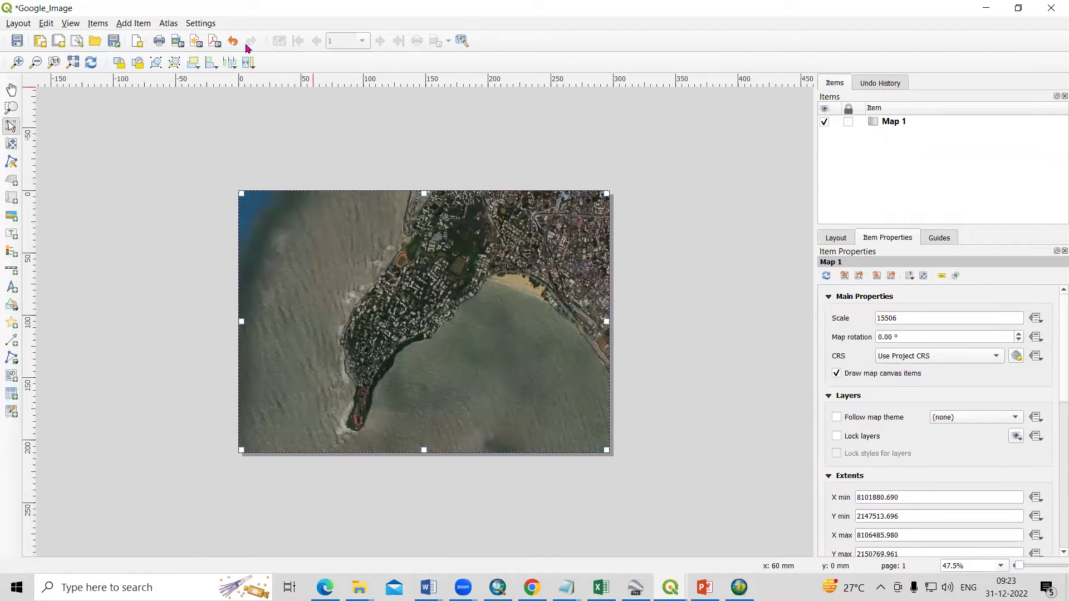
Step: Export the layout as the TIFF image Google_Image to the 3D City Modelling folder at 300 dpi with a world file
left_click(177, 42)
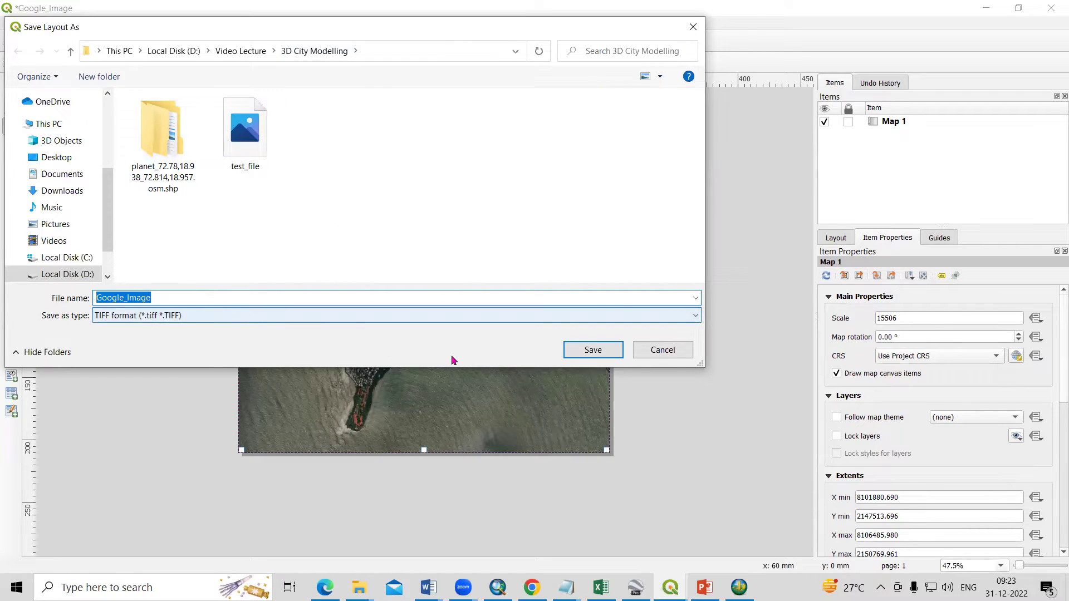
left_click(578, 350)
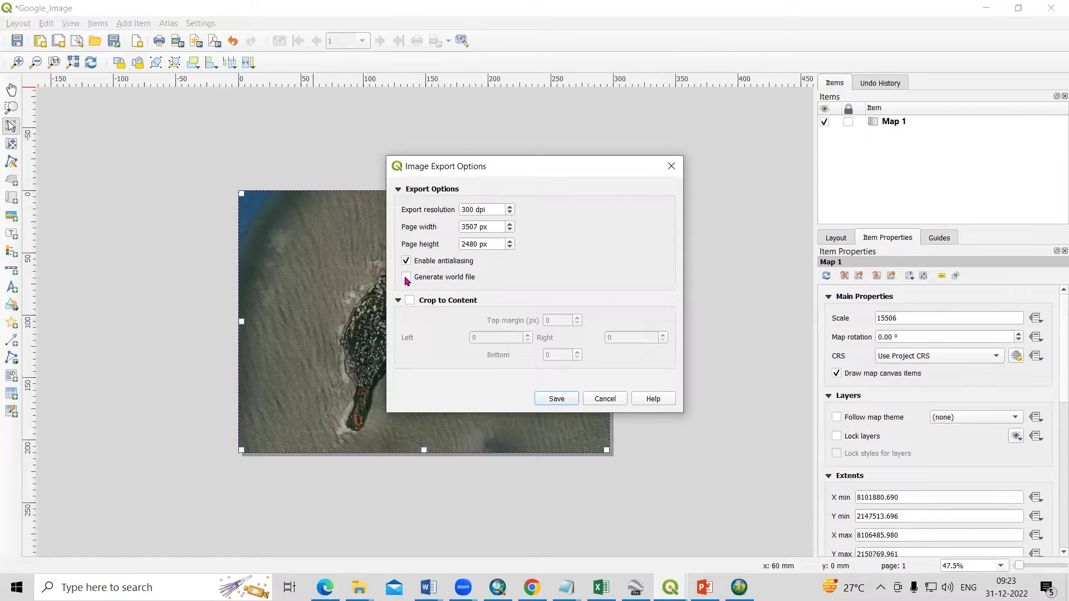
left_click(555, 398)
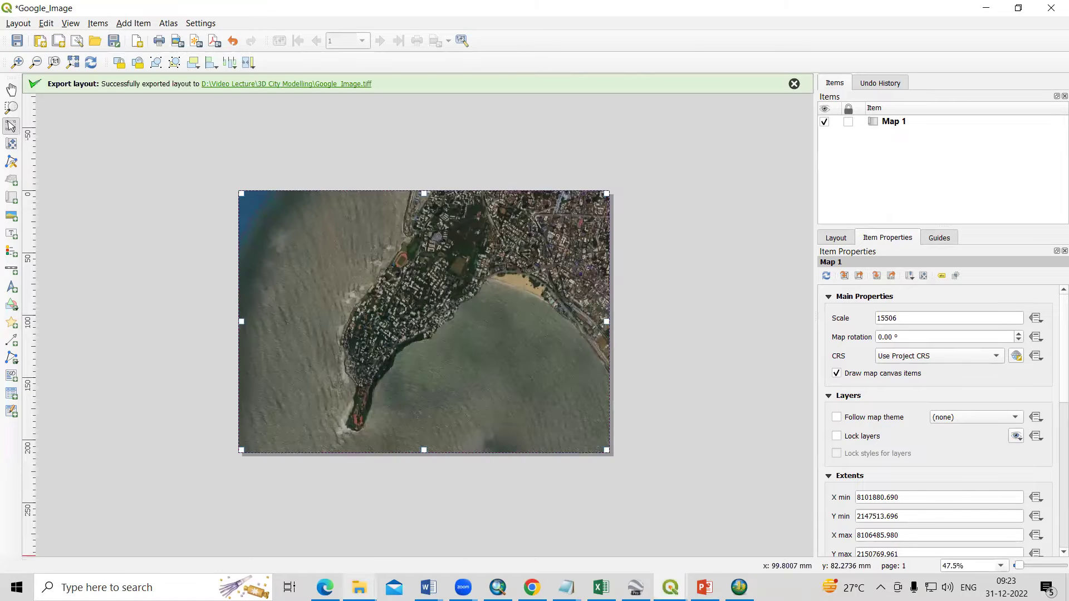
Step: Refresh the 3D City Modelling folder in File Explorer and view the exported Google_Image TIFF
mouse_move(359, 588)
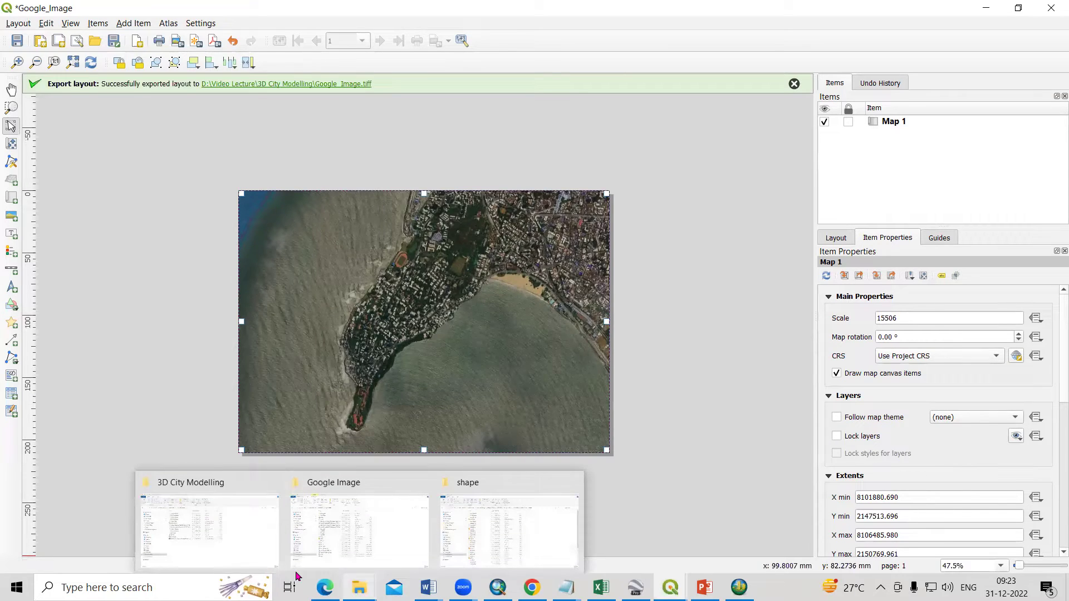
left_click(251, 535)
right_click(462, 442)
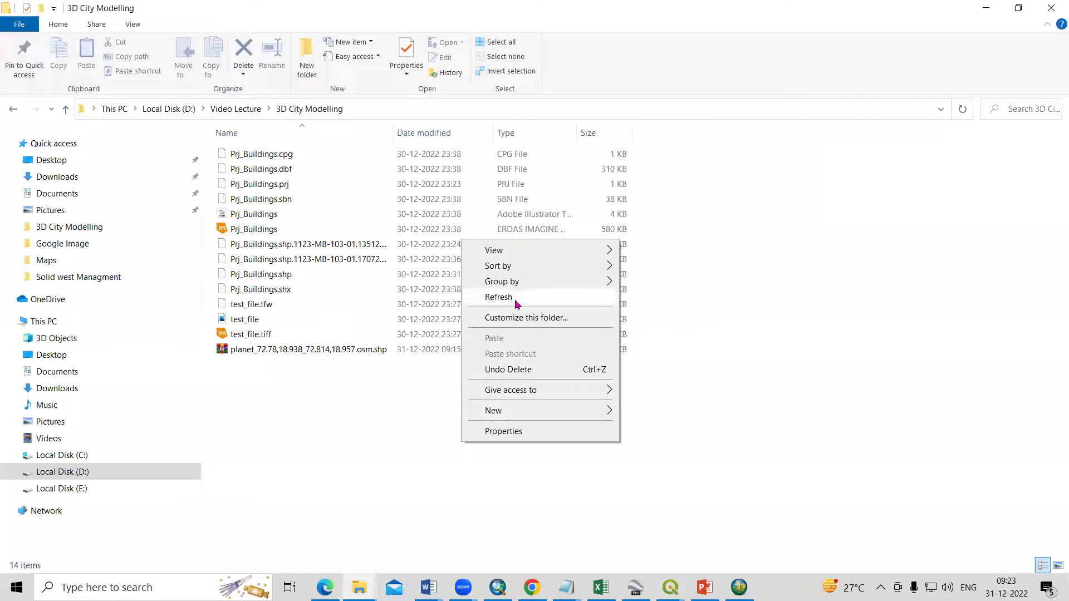
left_click(516, 299)
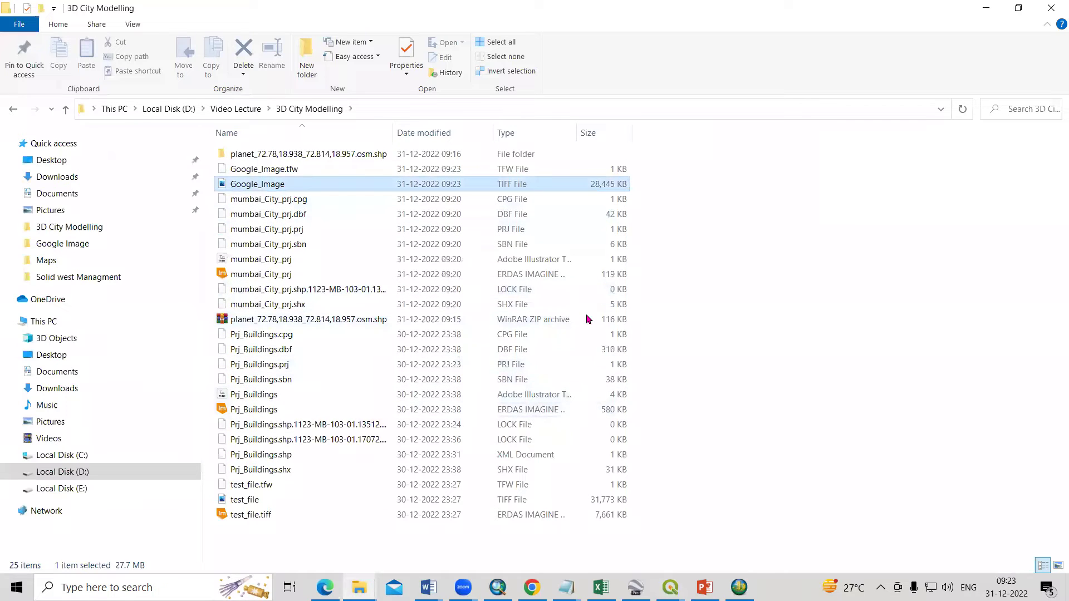
key("Return")
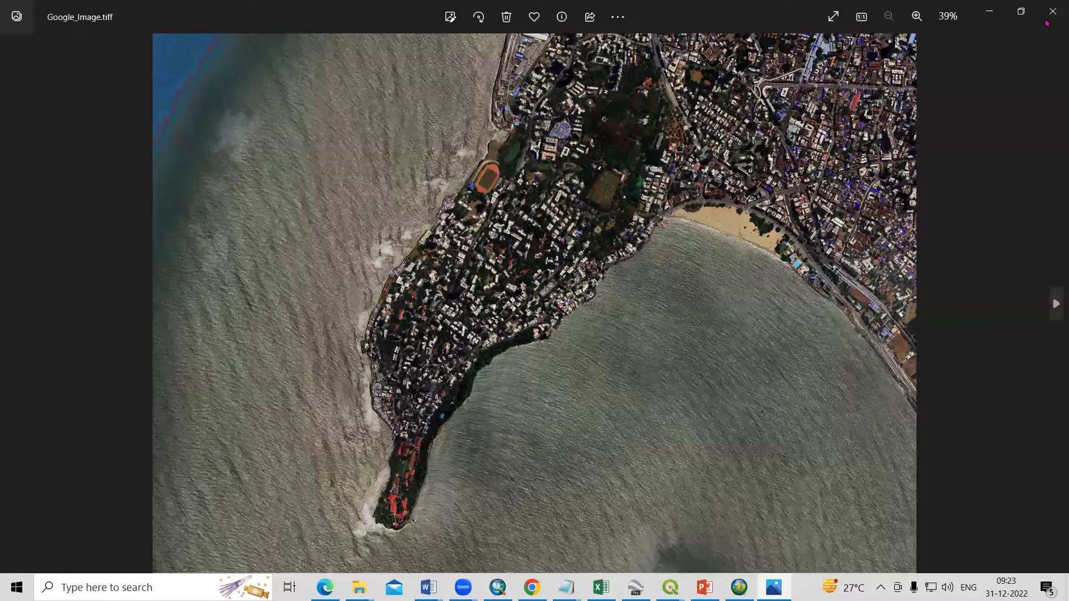
key("alt+F4")
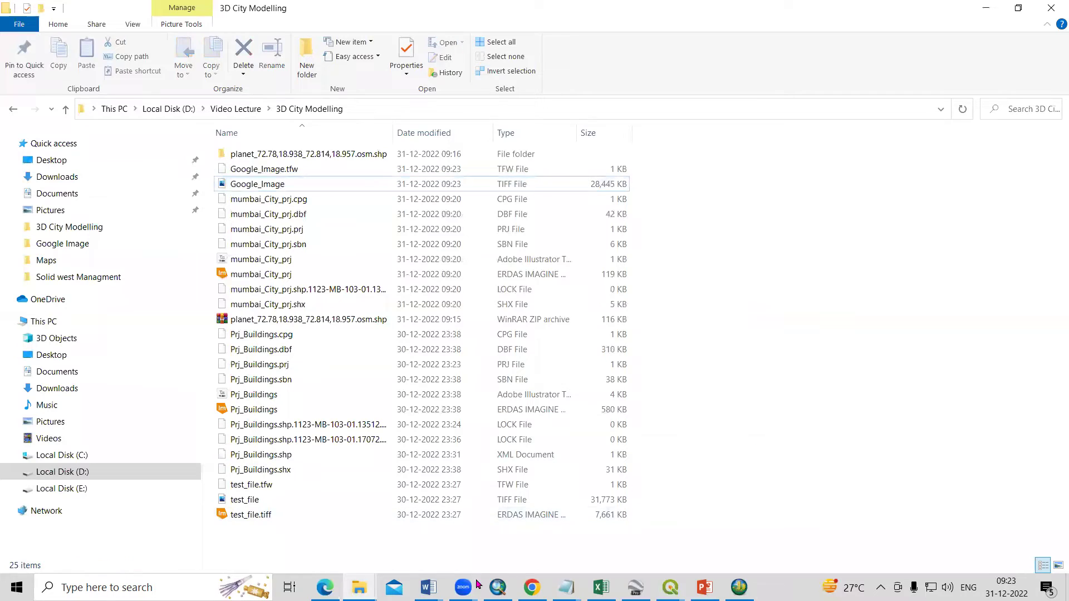
Step: Switch to ArcMap and start a new blank map document
mouse_move(497, 587)
left_click(499, 536)
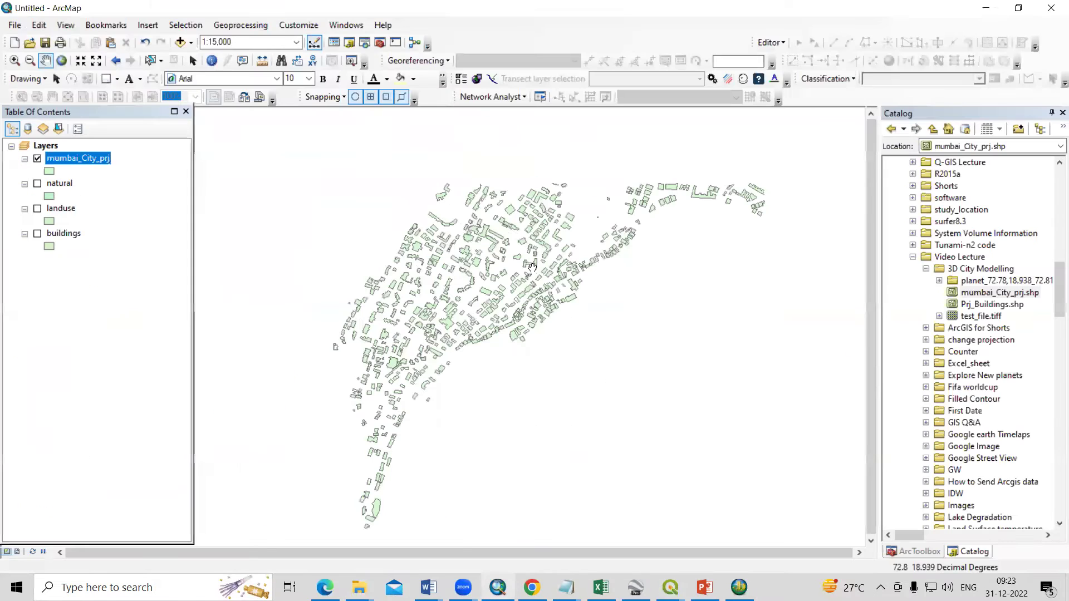
left_click(14, 42)
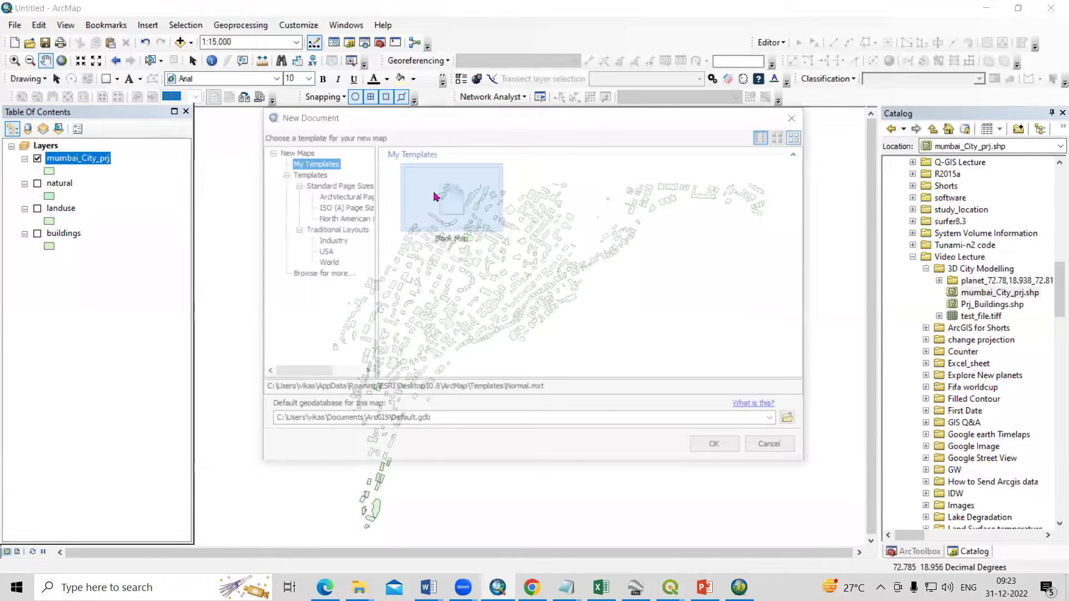
left_click(718, 448)
left_click(537, 320)
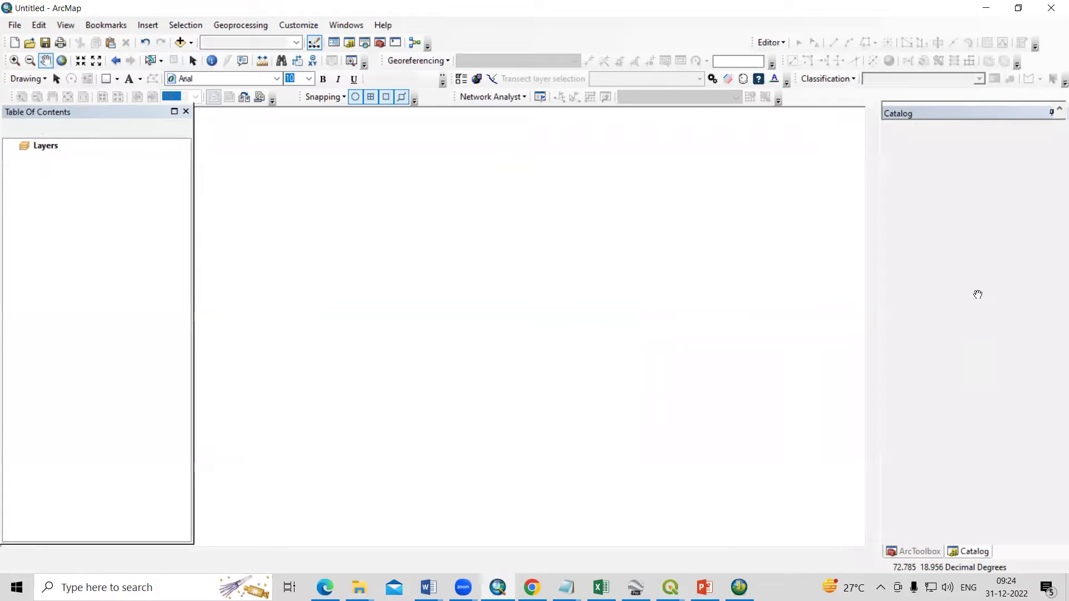
Step: Refresh the 3D City Modelling folder in the catalog and add Google_Image.tiff to the map, building pyramids with Nearest Neighbor resampling
right_click(976, 269)
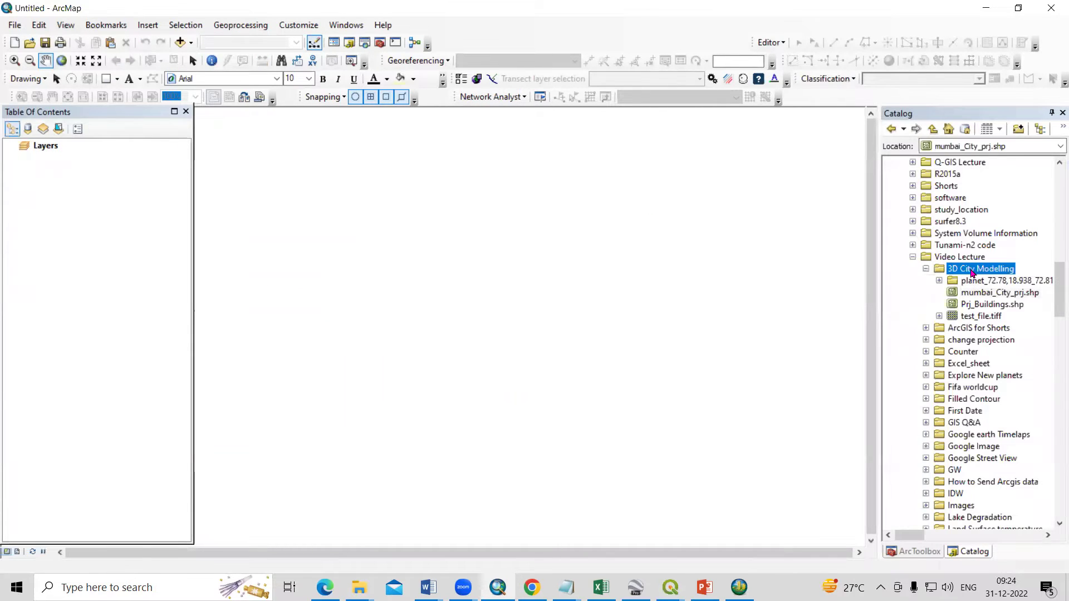
left_click(994, 336)
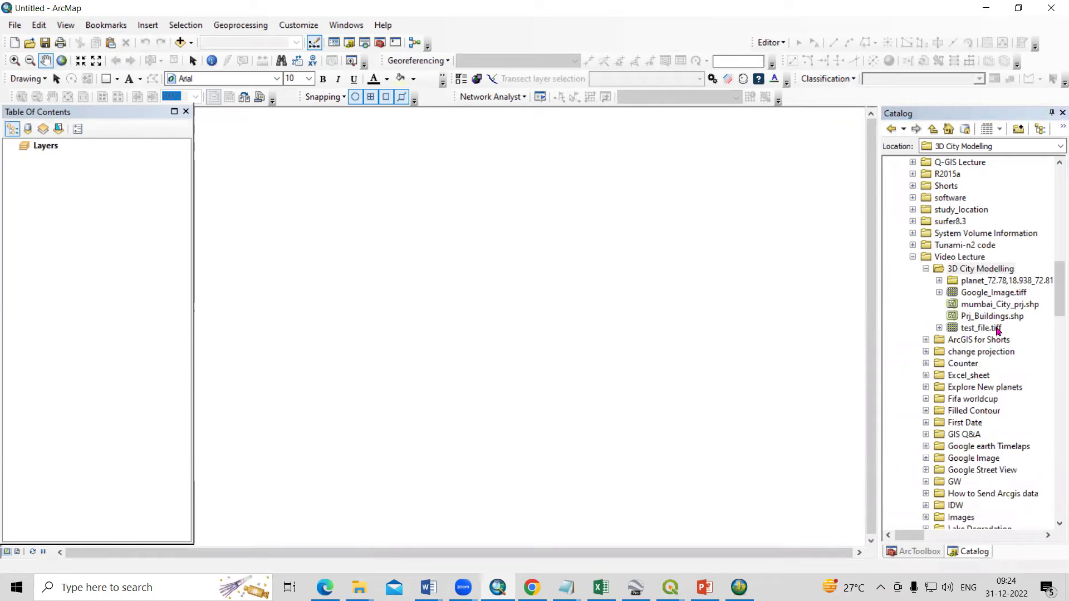
left_click_drag(983, 295, 579, 351)
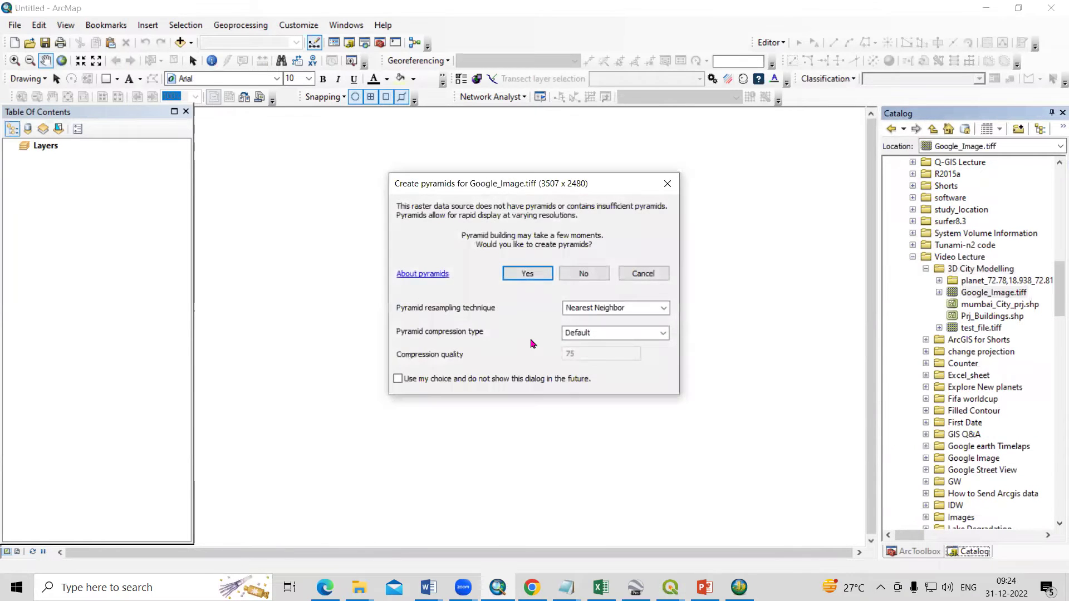
left_click(526, 274)
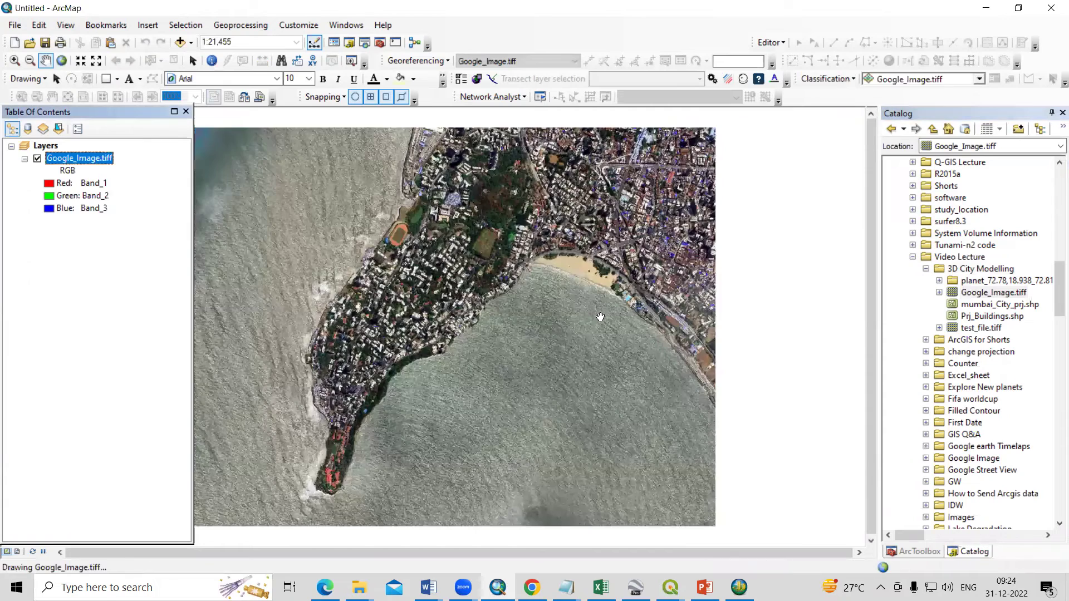
left_click_drag(521, 311, 662, 320)
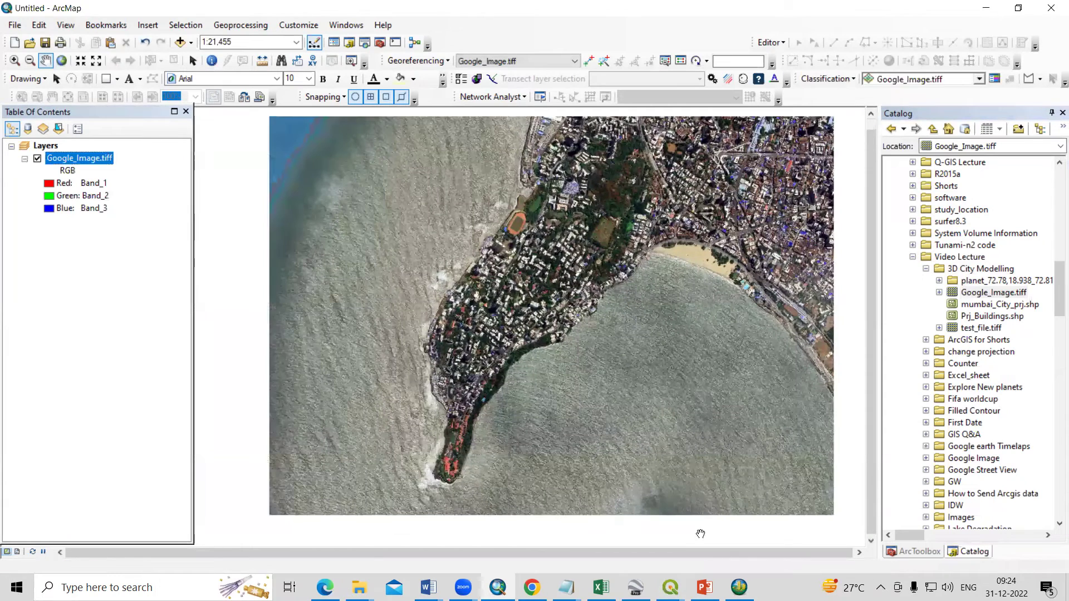
Step: Switch to QGIS and remove the mumbai_City_prj layer from the project
mouse_move(671, 588)
left_click(590, 518)
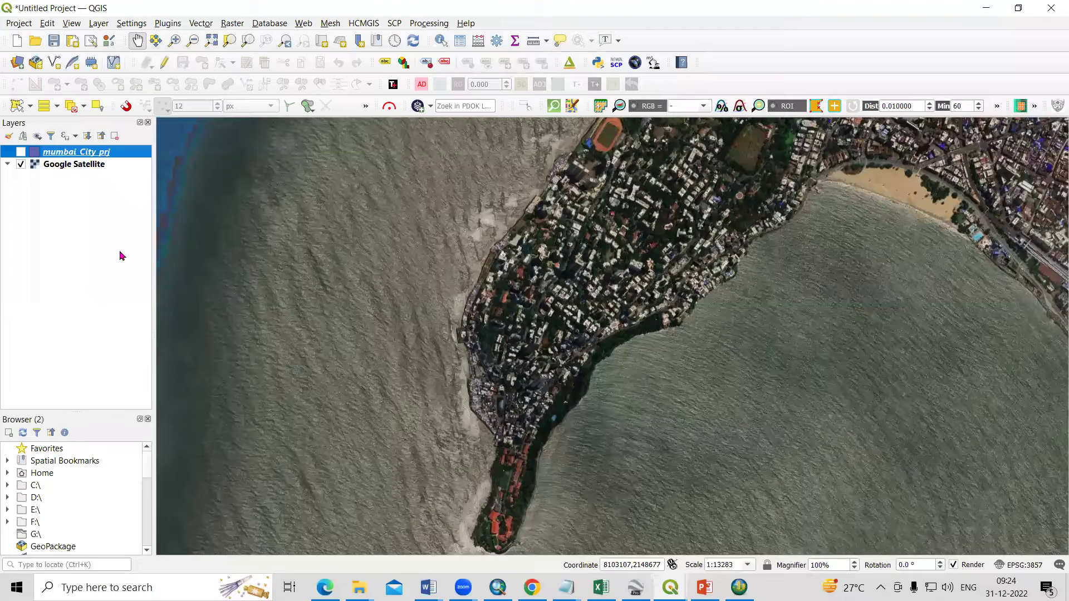
right_click(62, 151)
left_click(89, 267)
left_click(529, 309)
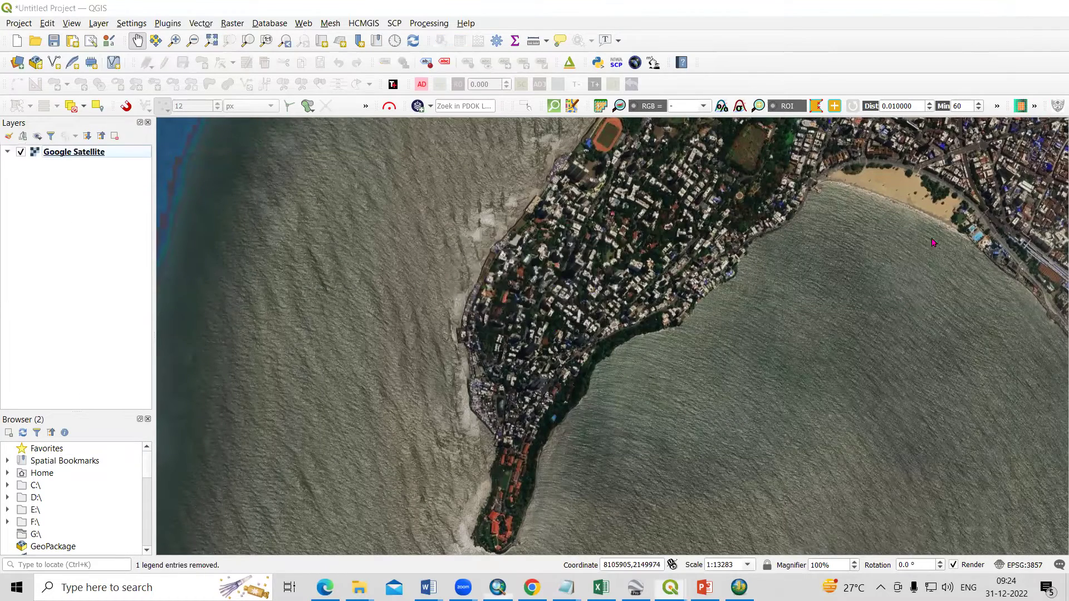
Step: Switch back to ArcMap and add mumbai_City_prj.shp from the 3D City Modelling folder to the map
key("alt+Tab")
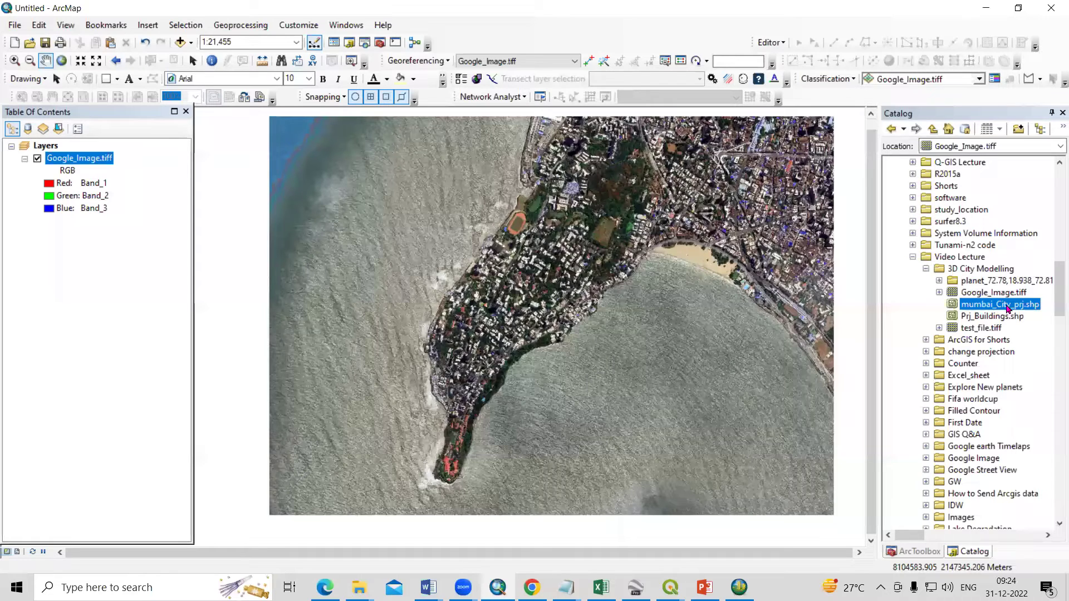
left_click_drag(1008, 310, 626, 274)
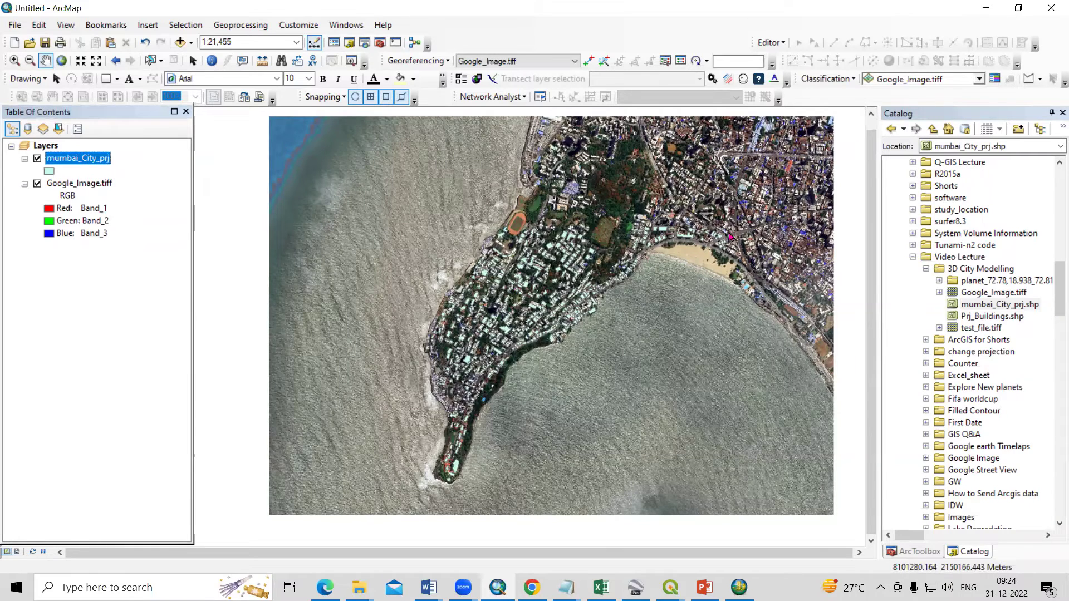
Step: Open the mumbai_City_prj attribute table and add a Short Integer field named Height
key("ctrl+t")
left_click(432, 124)
left_click(468, 222)
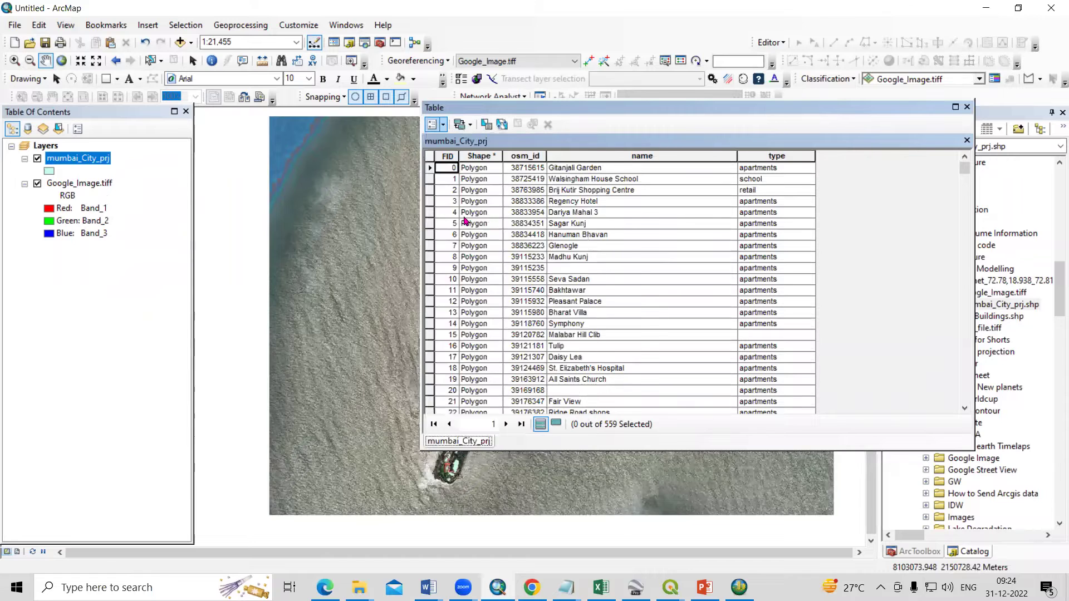
type("Height")
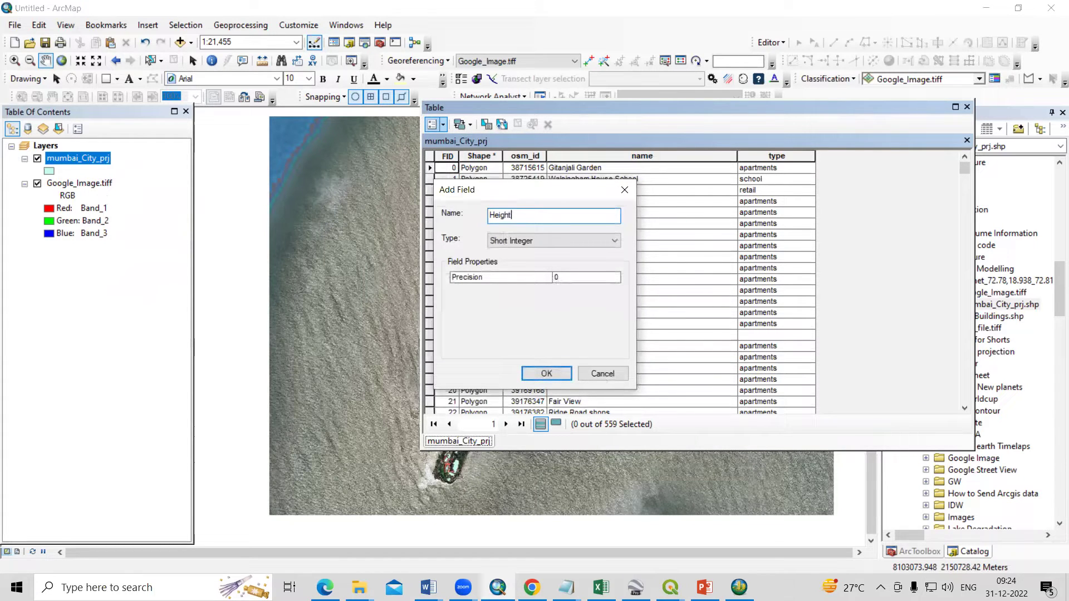
left_click(550, 241)
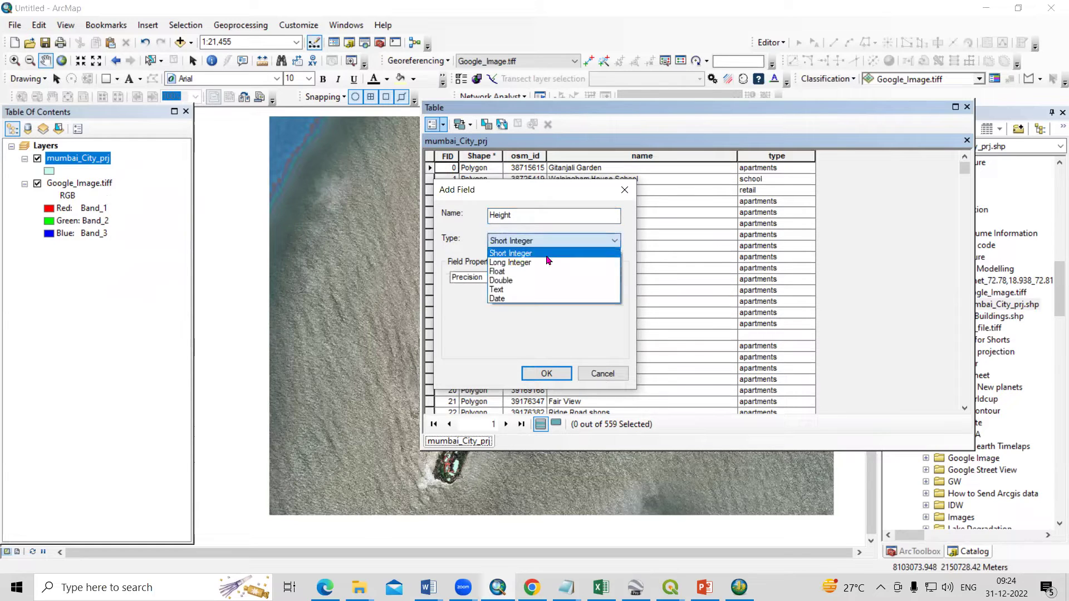
left_click(548, 256)
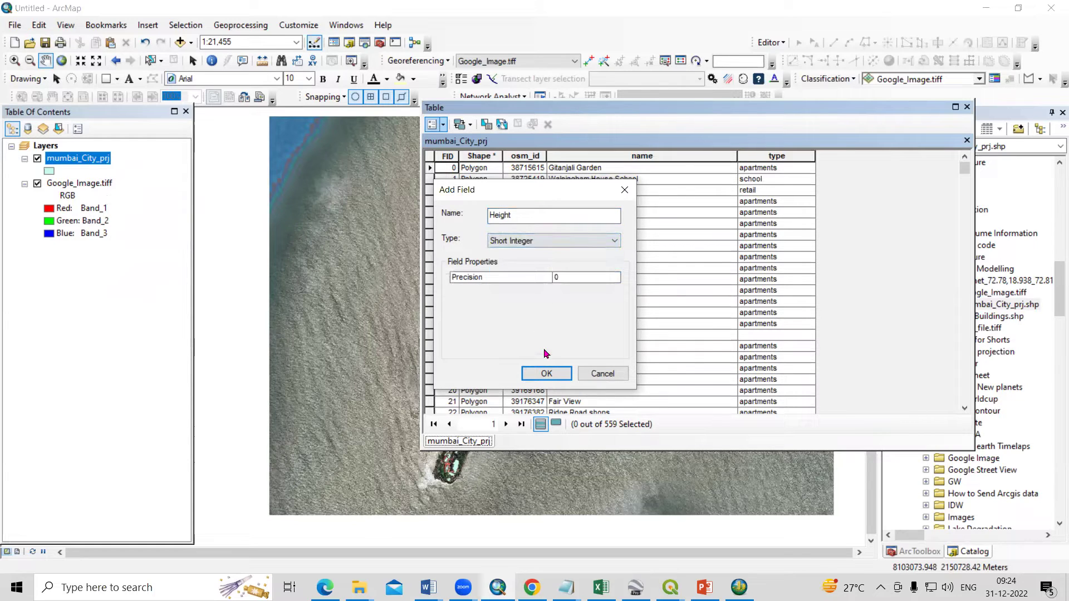
left_click(539, 243)
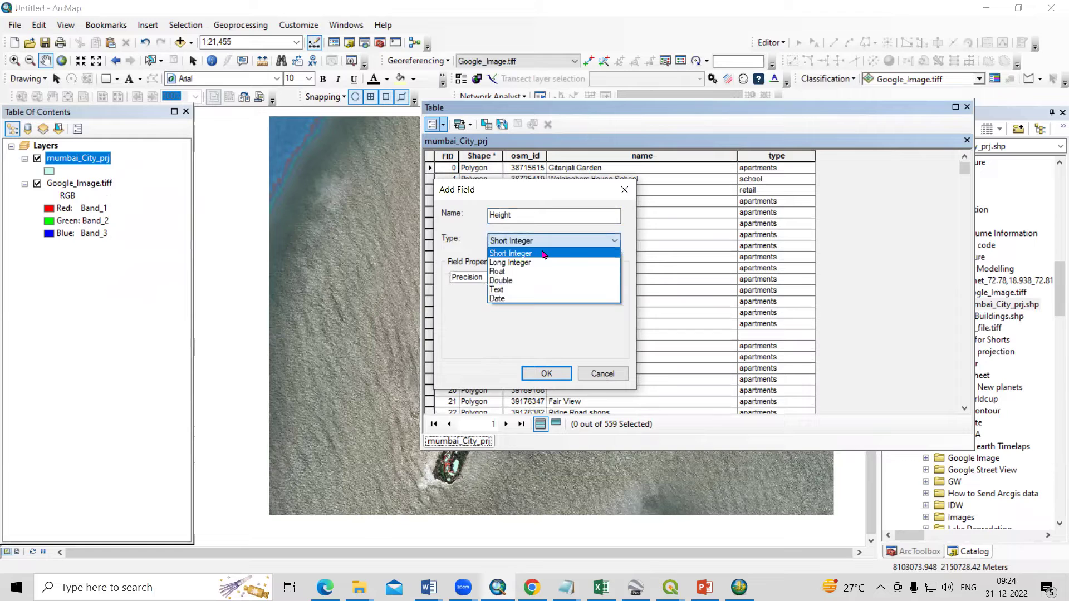
left_click(543, 254)
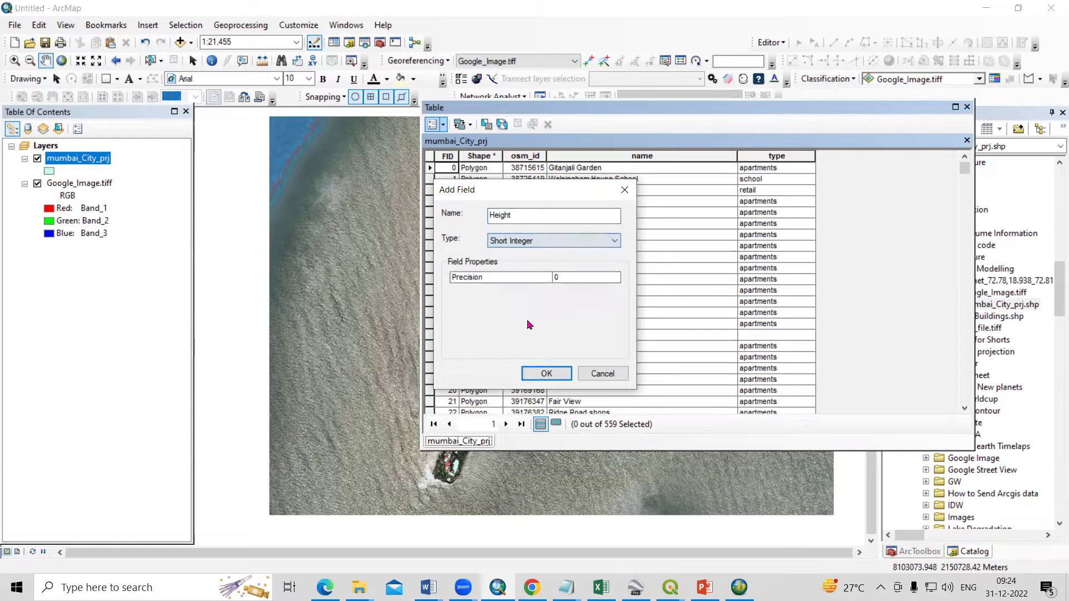
left_click(539, 376)
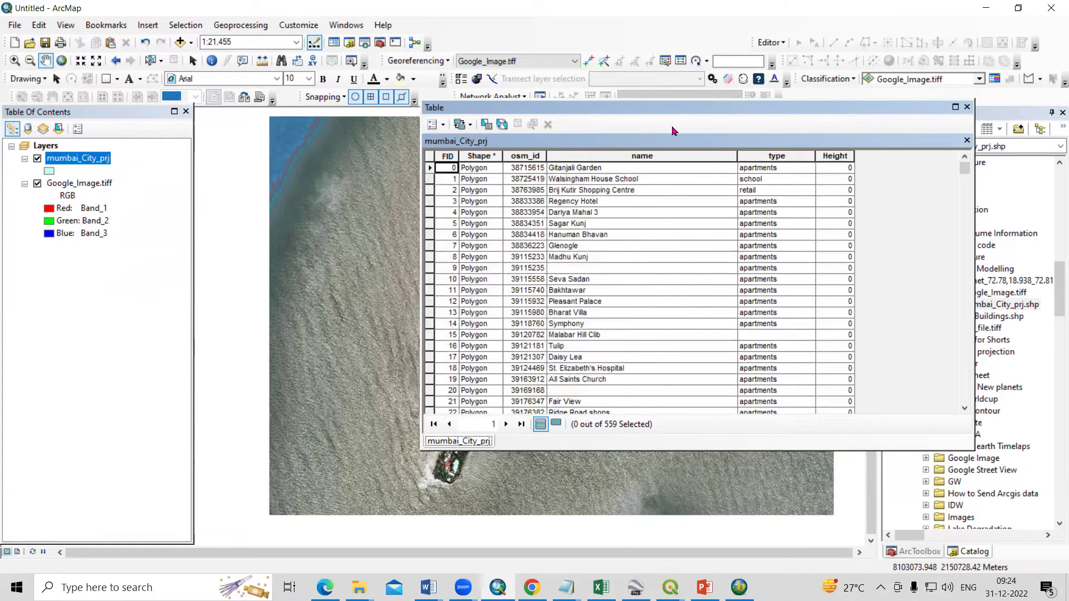
Step: Select the records with FID 0 to 10 and set their Height to 4 with the Field Calculator
left_click_drag(672, 131, 824, 154)
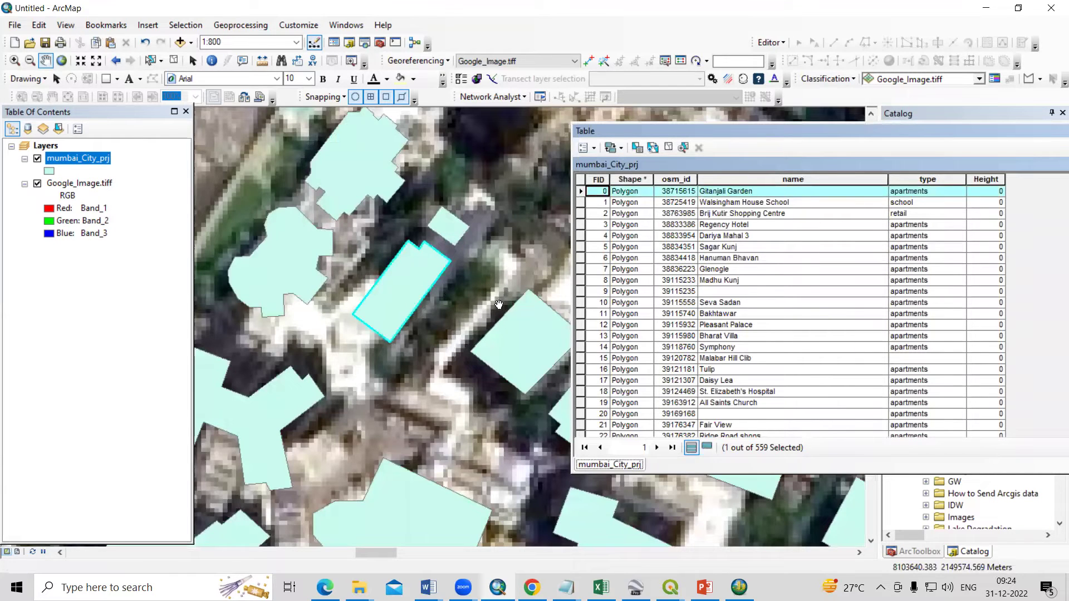
scroll(382, 257, "up", 3)
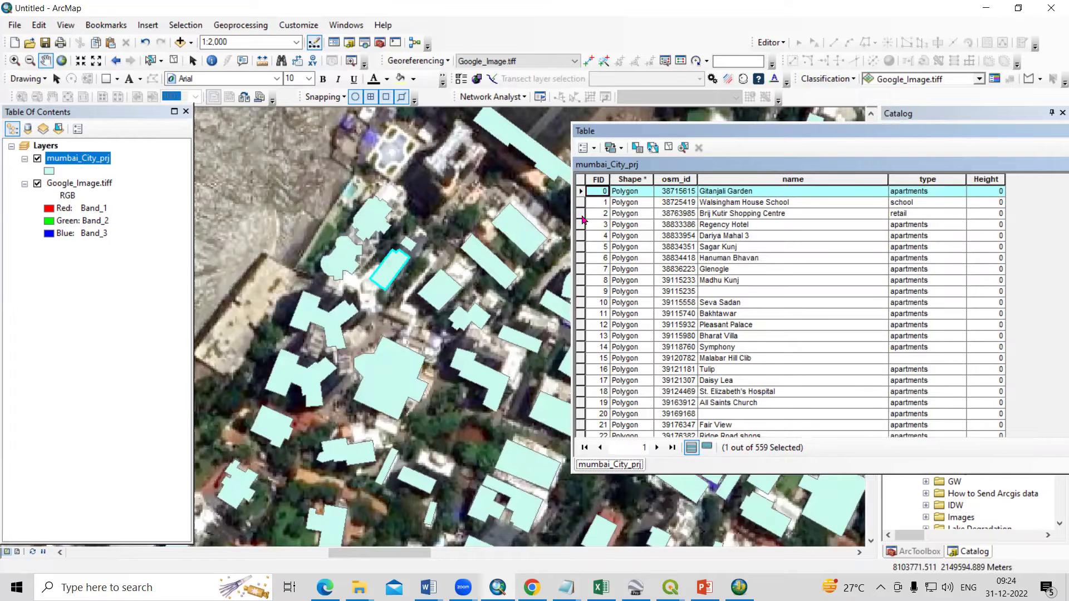
left_click(581, 303, "shift")
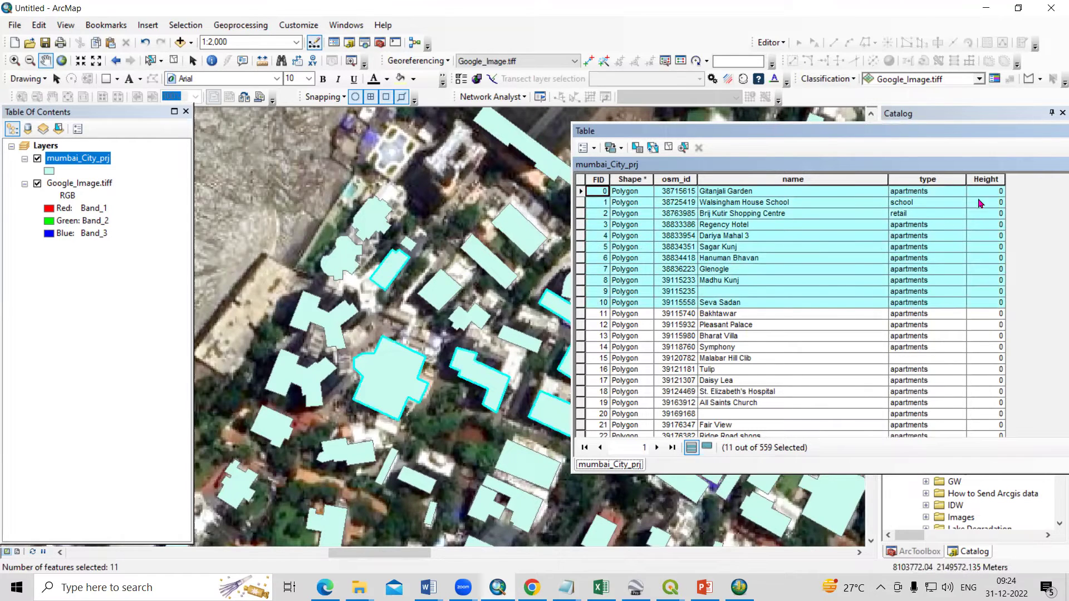
left_click(981, 179)
right_click(981, 180)
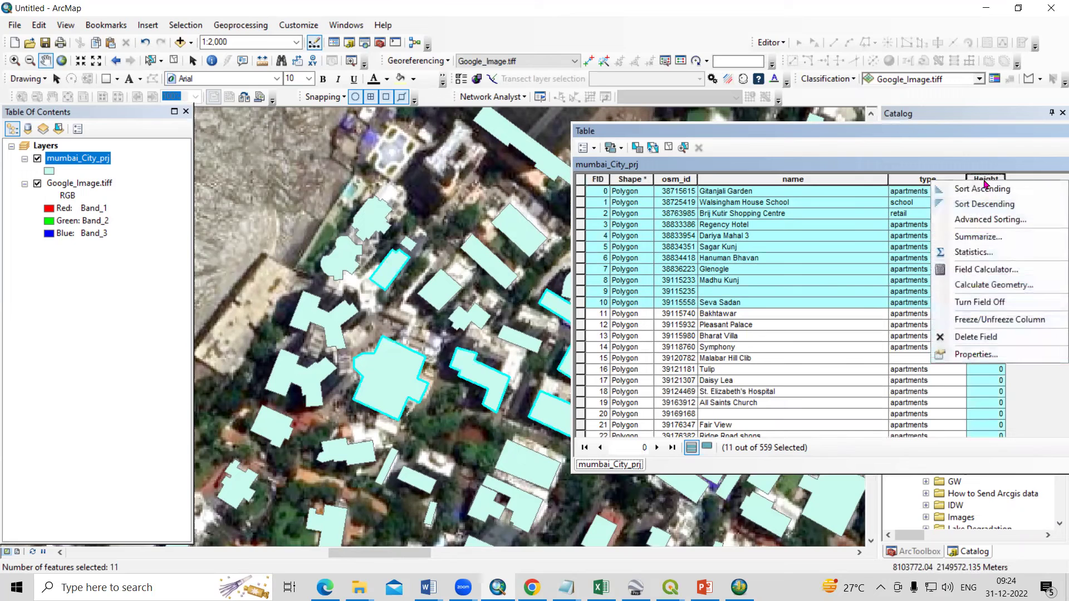
left_click(707, 447)
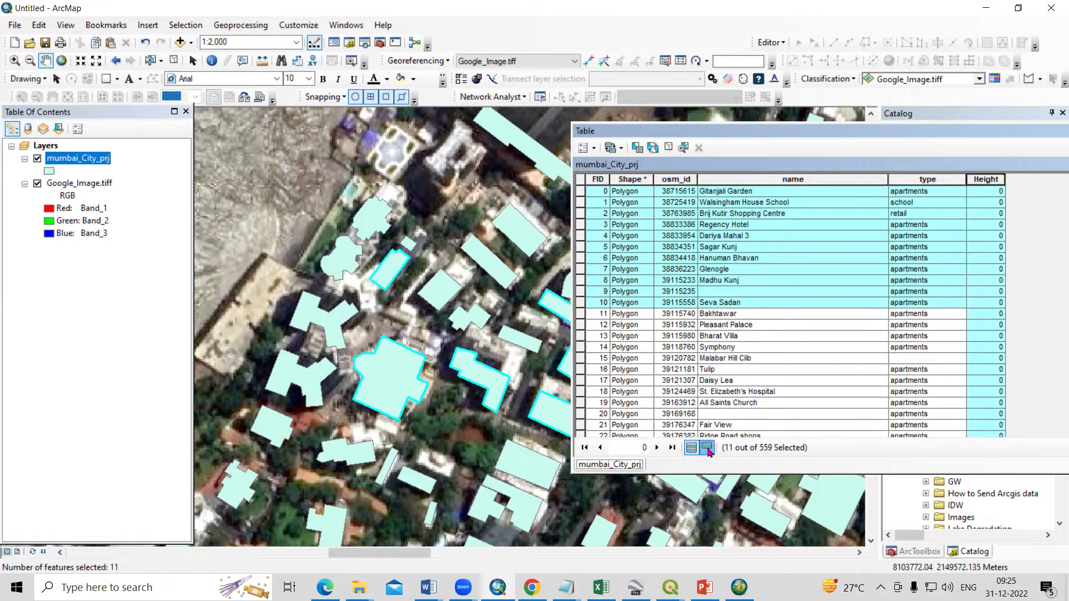
right_click(984, 179)
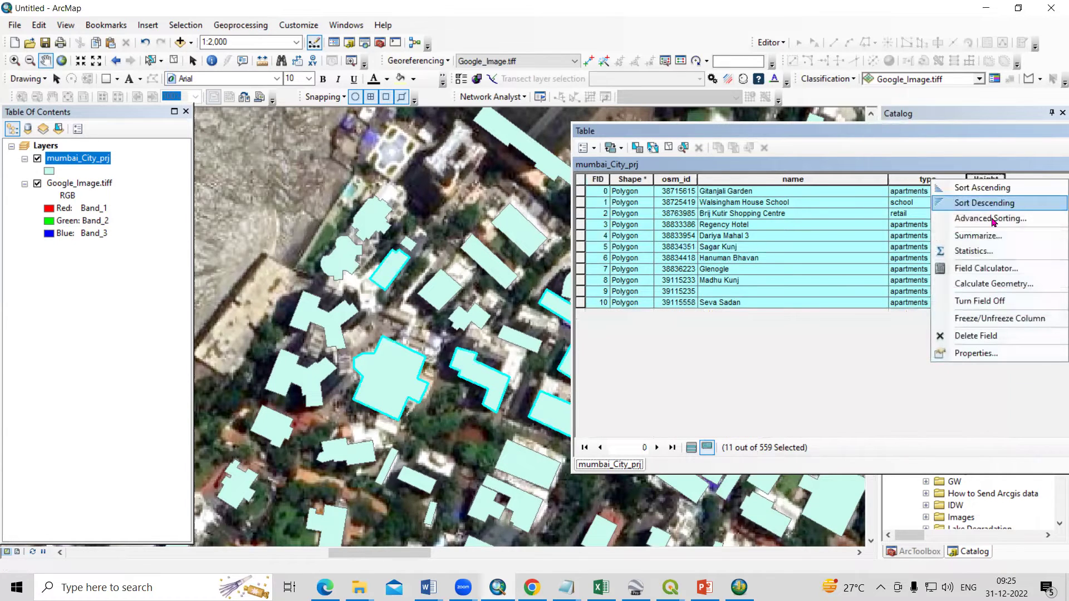
left_click(986, 269)
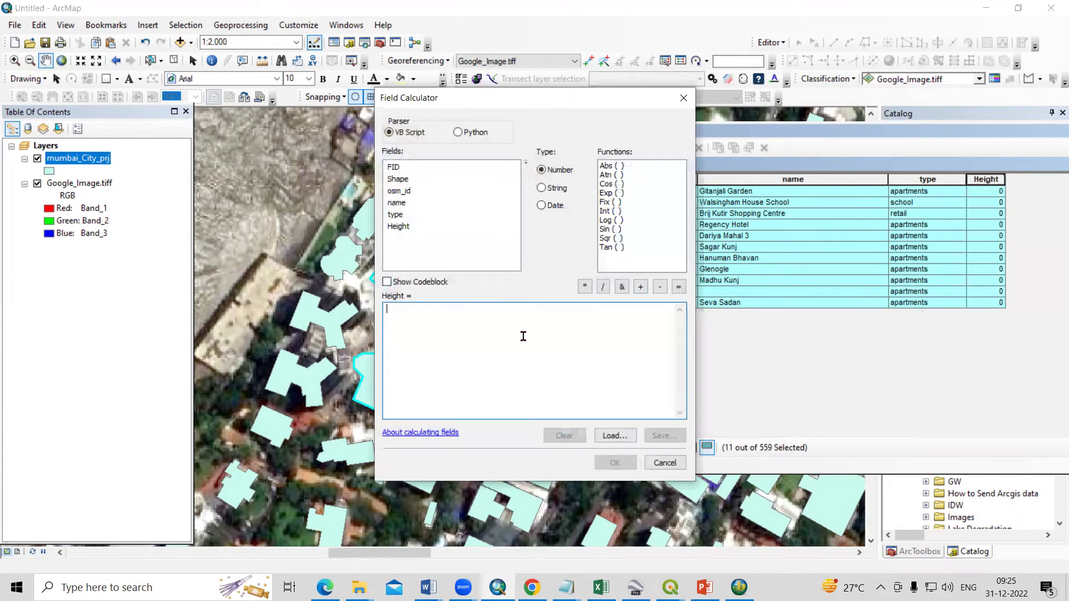
type("5")
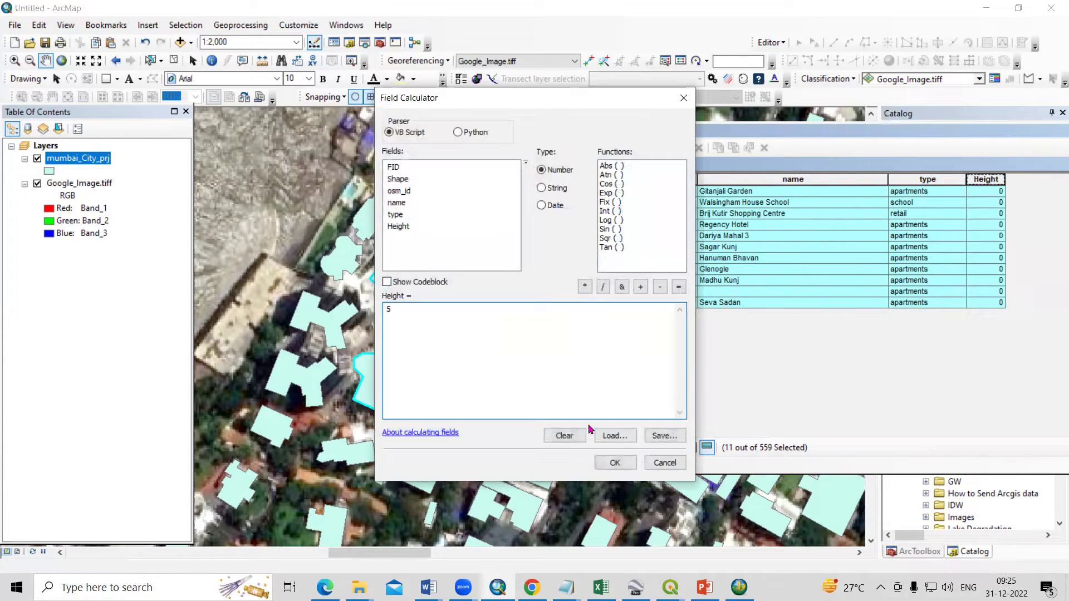
key("BackSpace")
type("4")
left_click(613, 462)
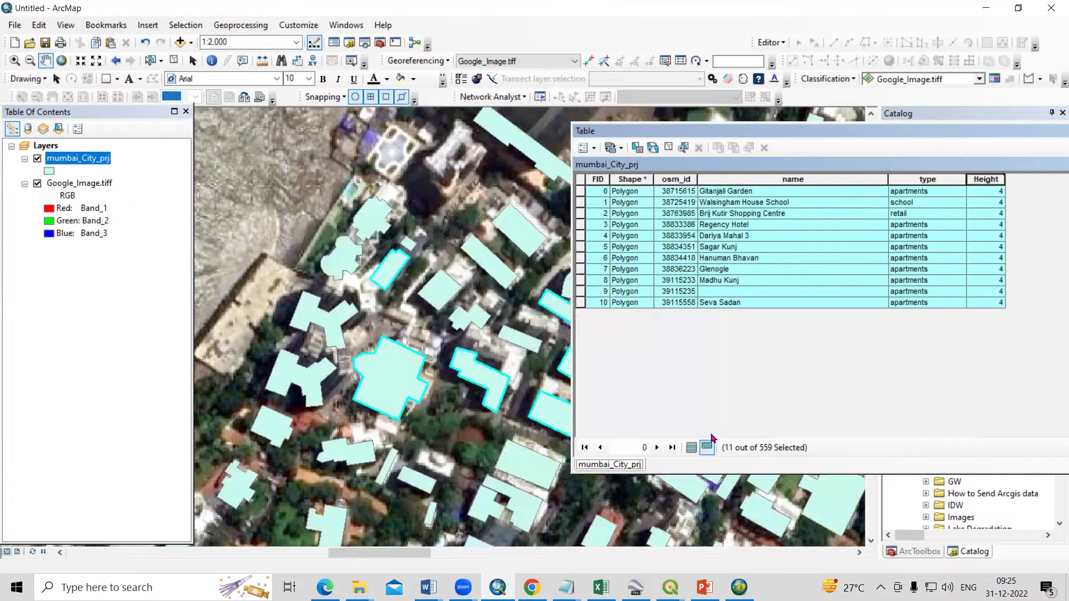
Step: Select the remaining records in batches and calculate their Height, from 5 for FID 11 to 21 up to 8 for FID 213 onward
left_click(691, 447)
left_click_drag(578, 318, 576, 435)
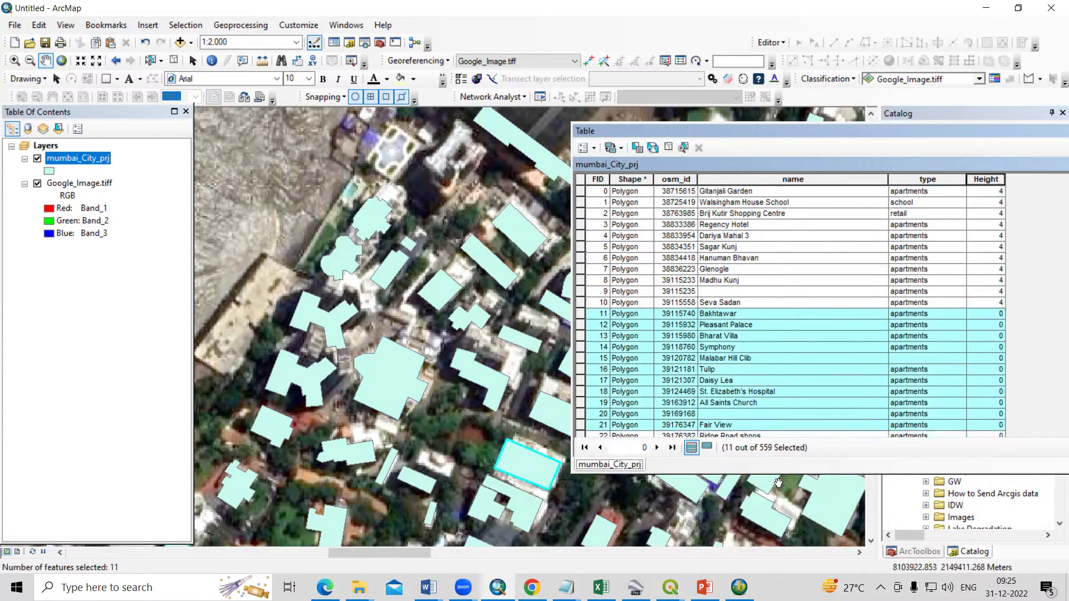
left_click(706, 448)
left_click(986, 179)
right_click(986, 179)
left_click(968, 336)
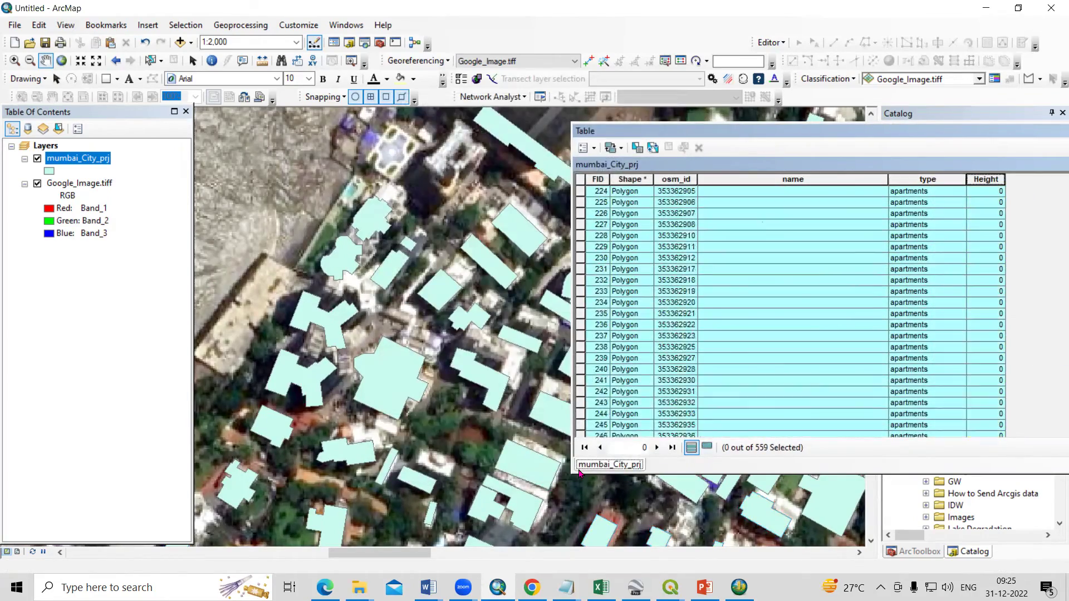
right_click(986, 178)
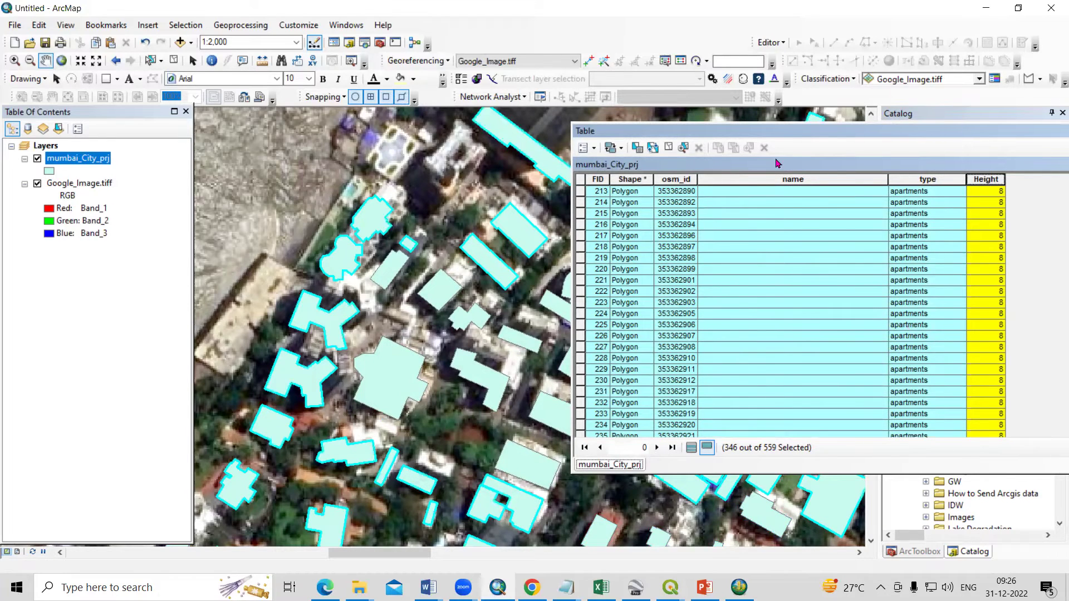
Step: Show all records to review the Height values, clear the selection and close the attribute table
left_click_drag(778, 163, 584, 148)
left_click_drag(766, 311, 779, 351)
left_click_drag(774, 209, 773, 394)
left_click_drag(776, 316, 772, 203)
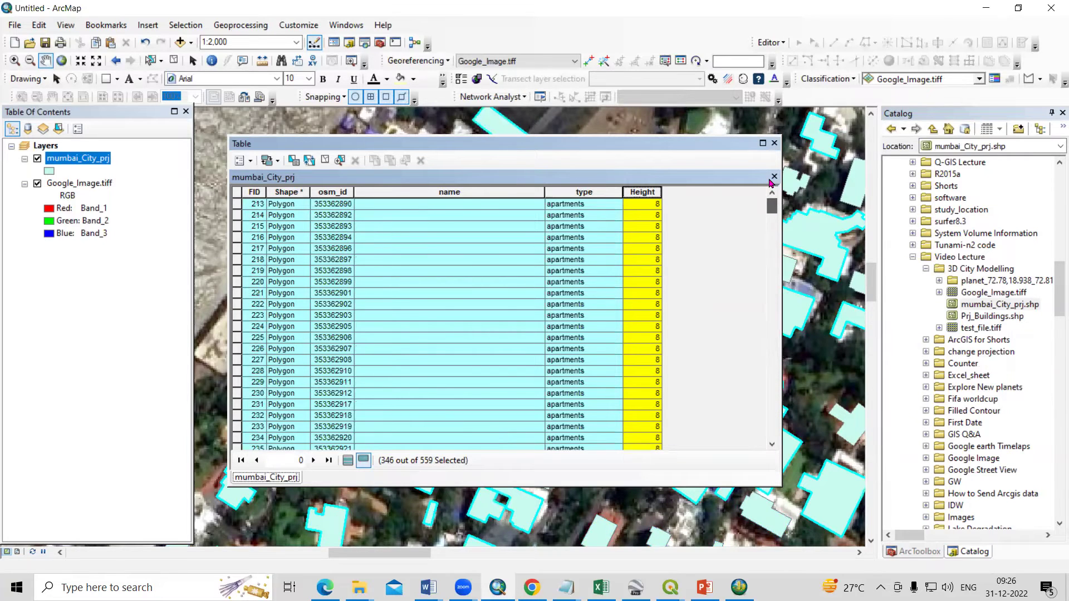
left_click(347, 461)
left_click_drag(772, 259, 734, 211)
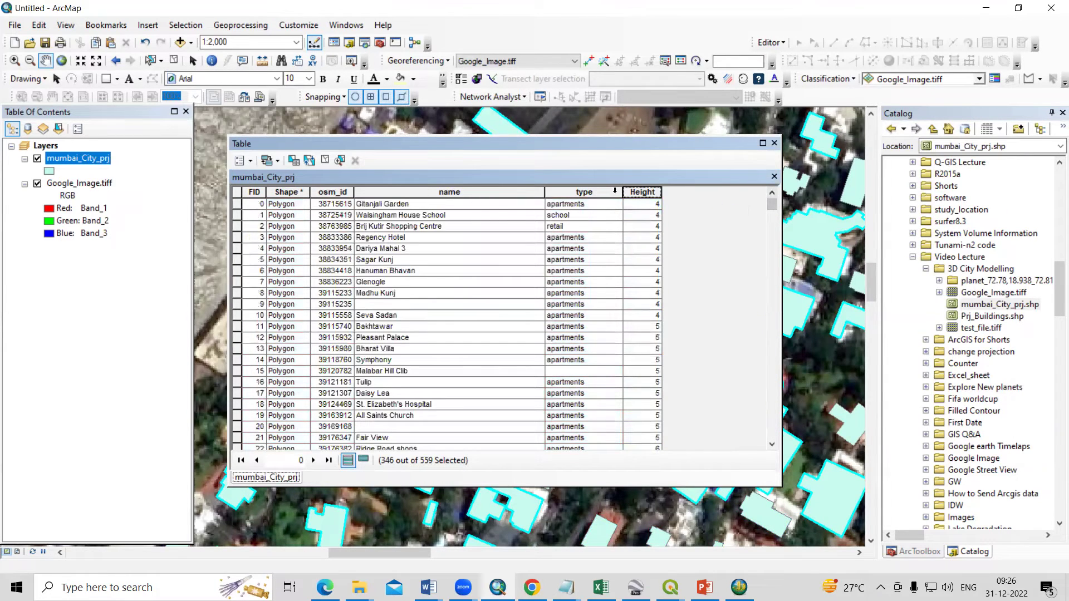
left_click(174, 60)
scroll(650, 270, "down", 20)
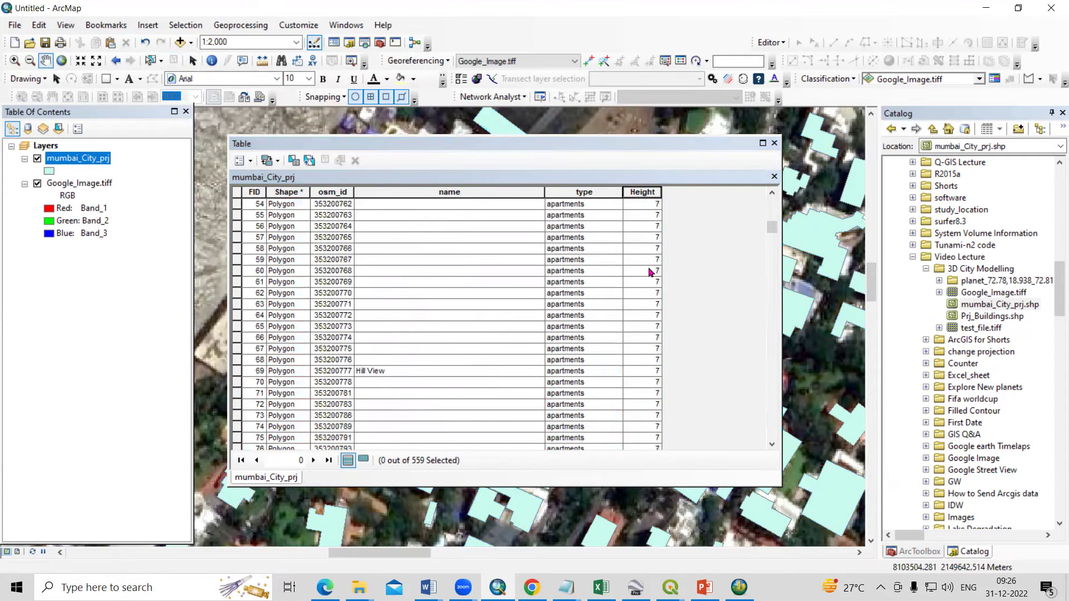
left_click(775, 144)
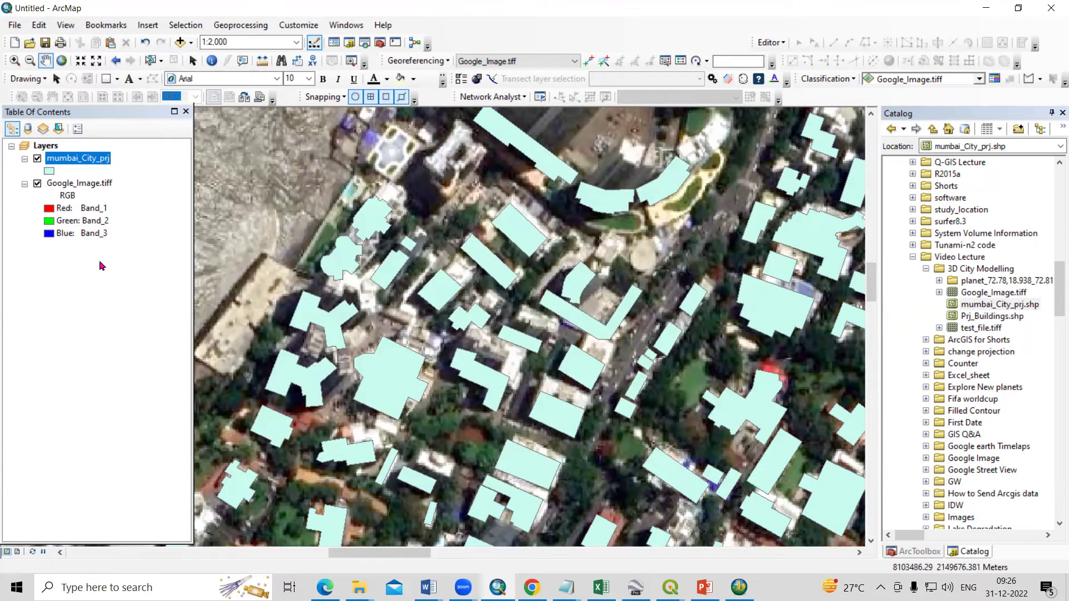
left_click_drag(566, 268, 567, 257)
left_click_drag(635, 353, 603, 264)
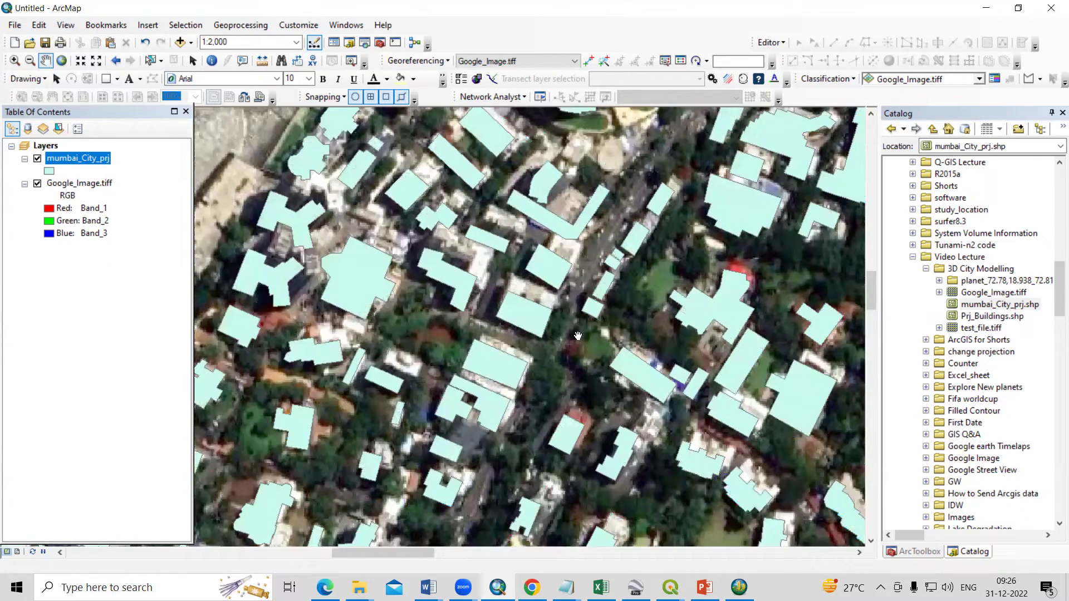
Step: Launch ArcScene 10.8 and dismiss the Getting Started dialog to work in an empty scene
left_click(192, 587)
type("ar")
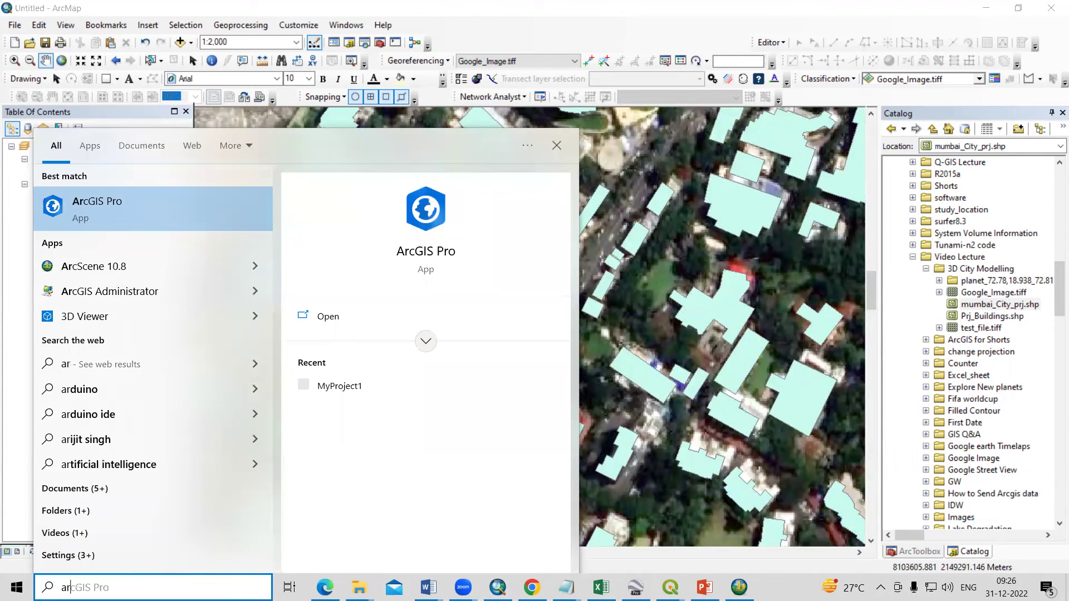
type("c")
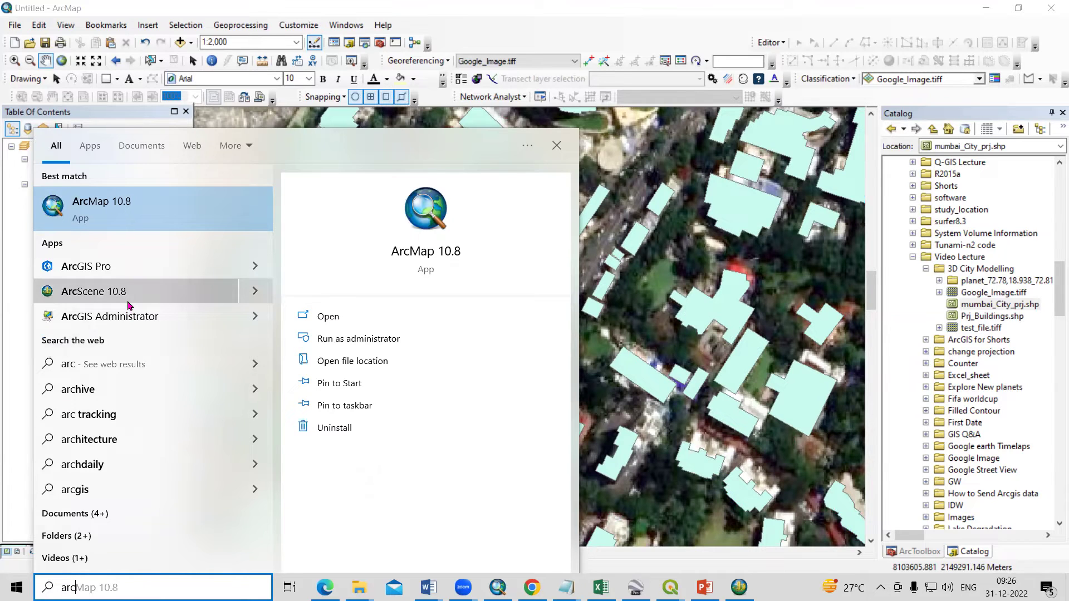
left_click(149, 295)
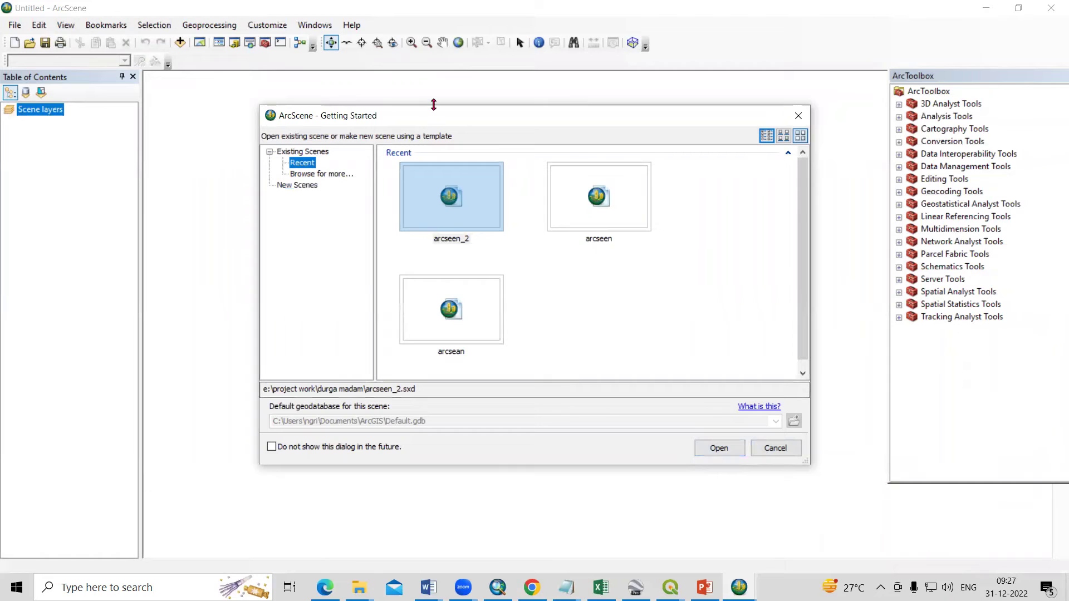
left_click(776, 447)
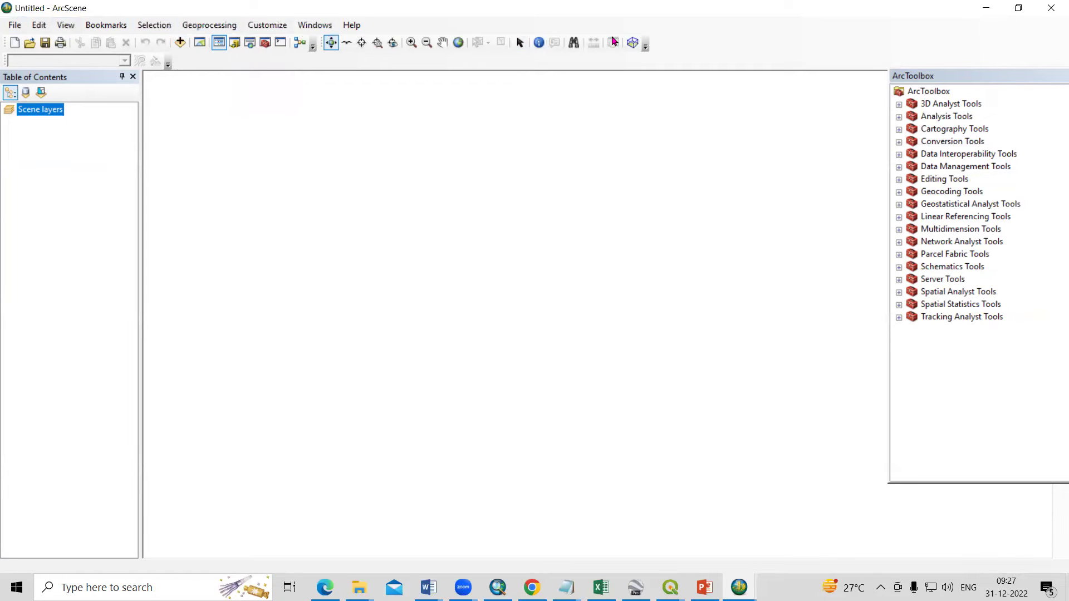
Step: Add the mumbai_City_prj.shp buildings and the Google_Image.tiff imagery from the 3D City Modelling folder to the empty ArcScene scene
left_click(498, 587)
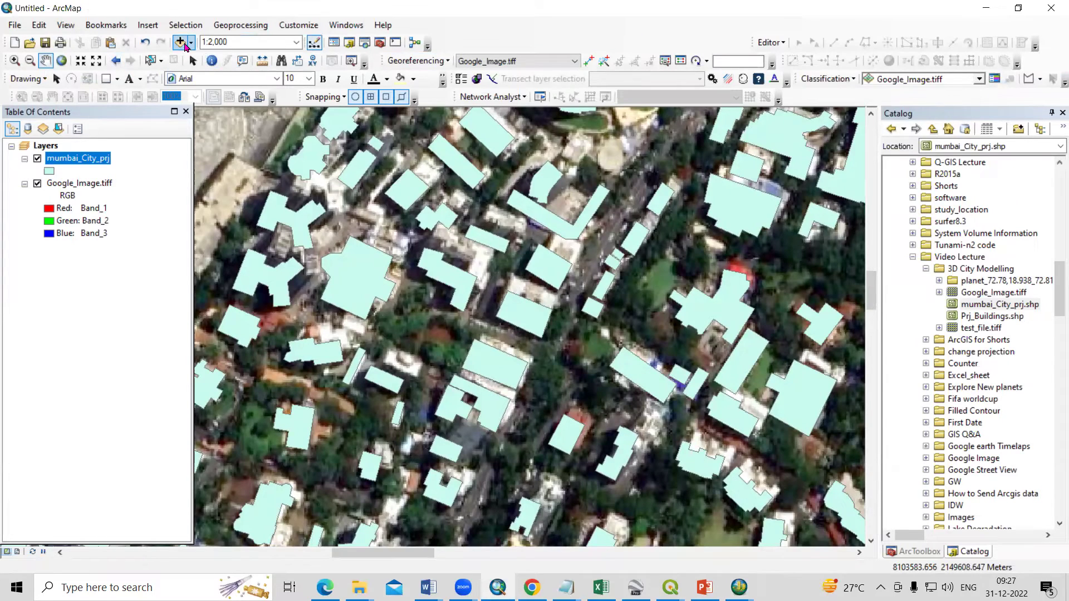
left_click(986, 8)
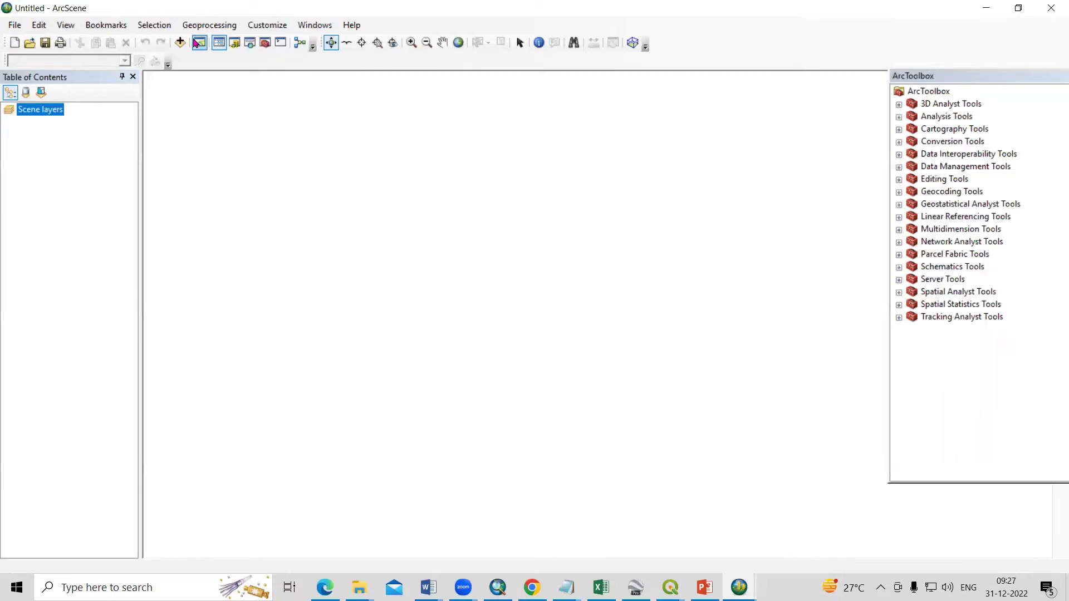
left_click(180, 43)
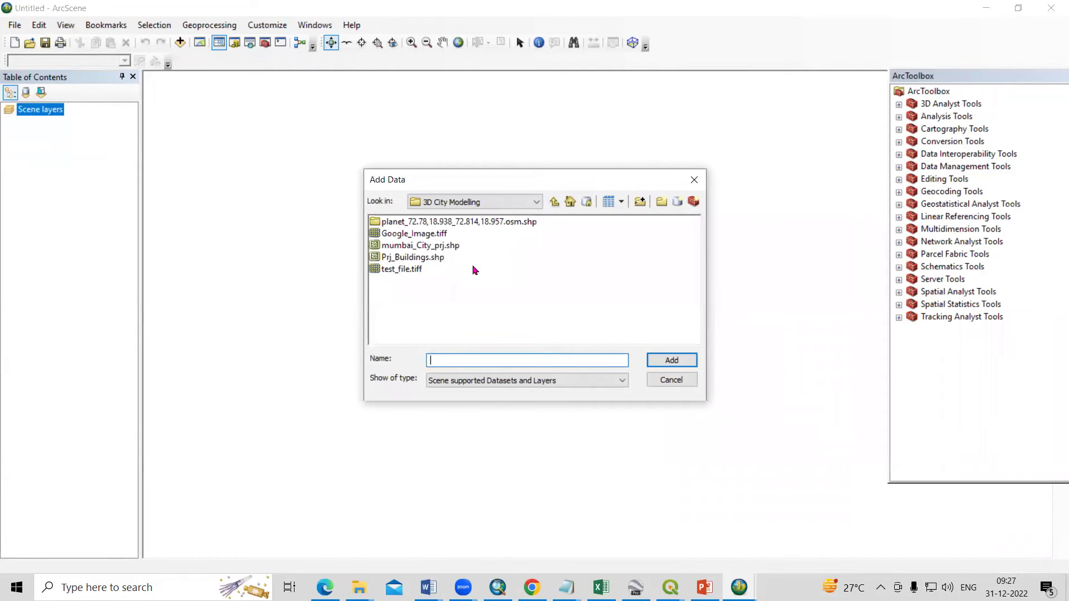
left_click(436, 246)
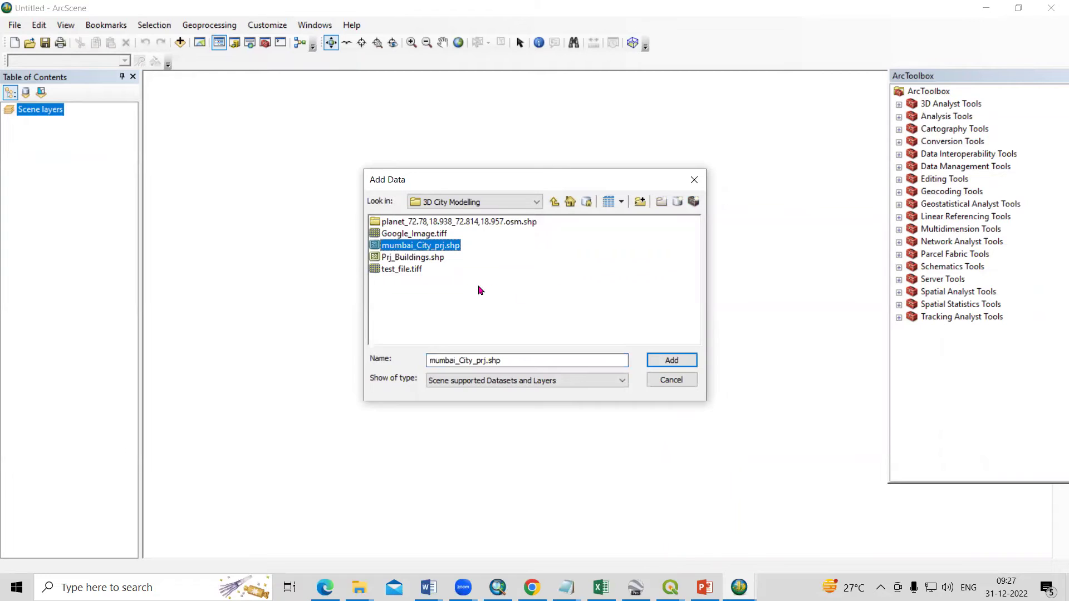
left_click(424, 234, "ctrl")
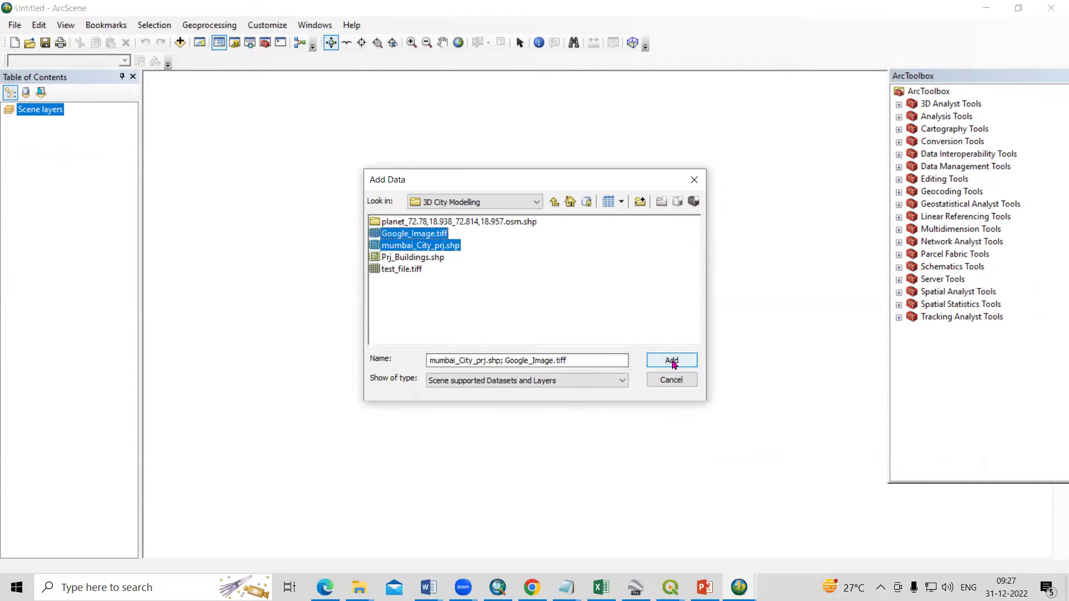
left_click(672, 361)
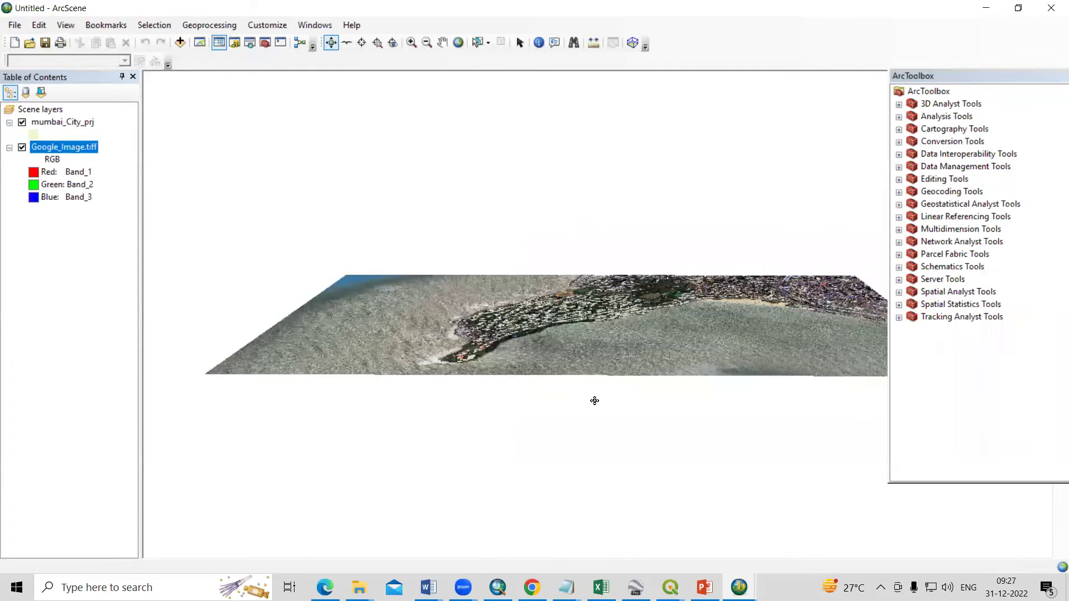
Step: Enable extrusion for the mumbai_City_prj layer with the expression [Height], added to each feature's minimum height
left_click_drag(548, 398, 546, 462)
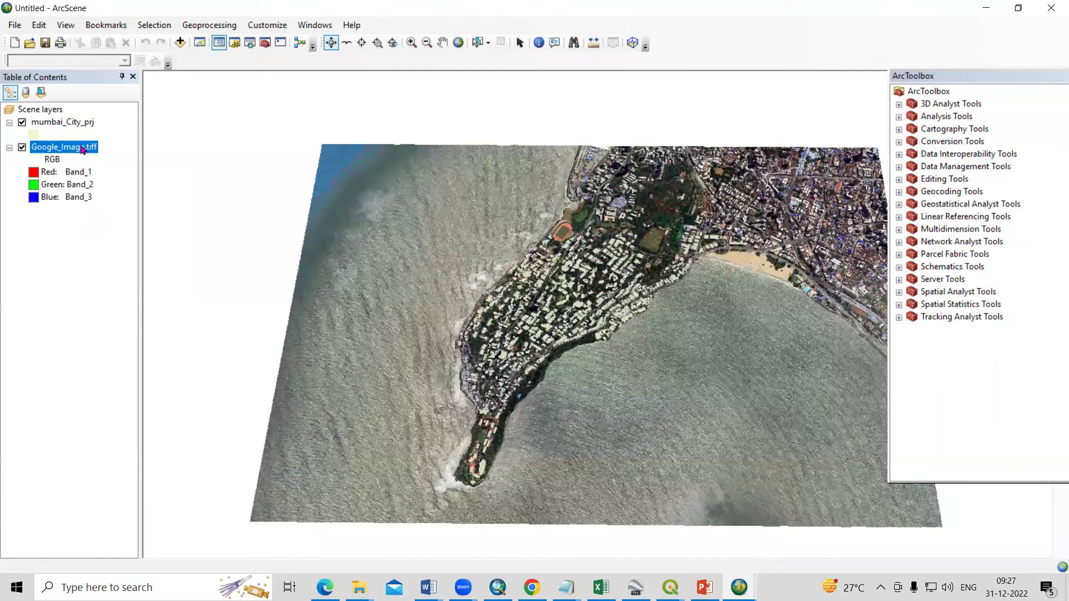
right_click(74, 127)
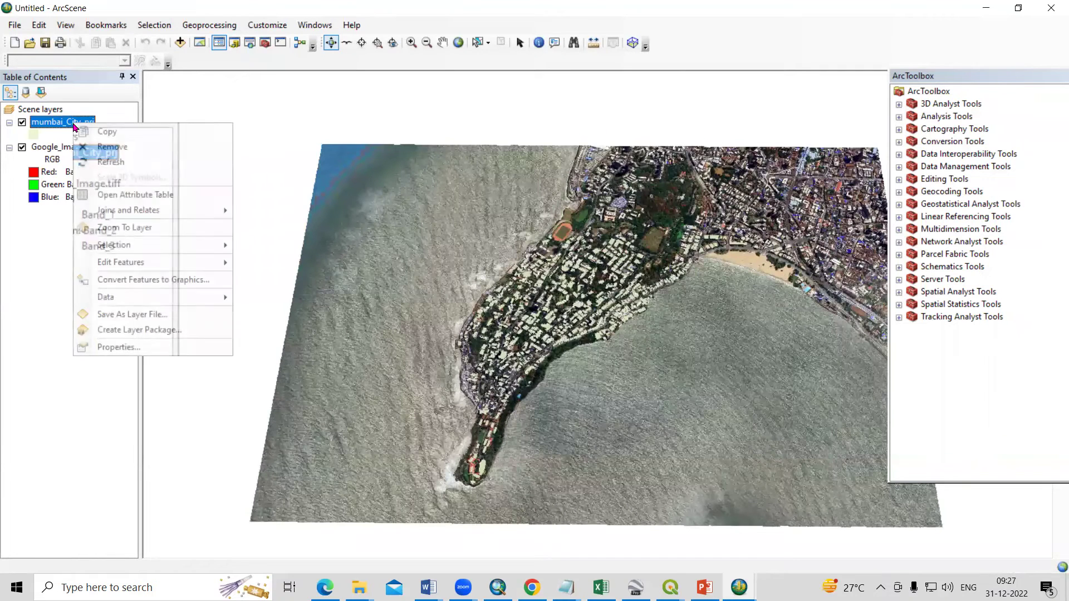
left_click(146, 348)
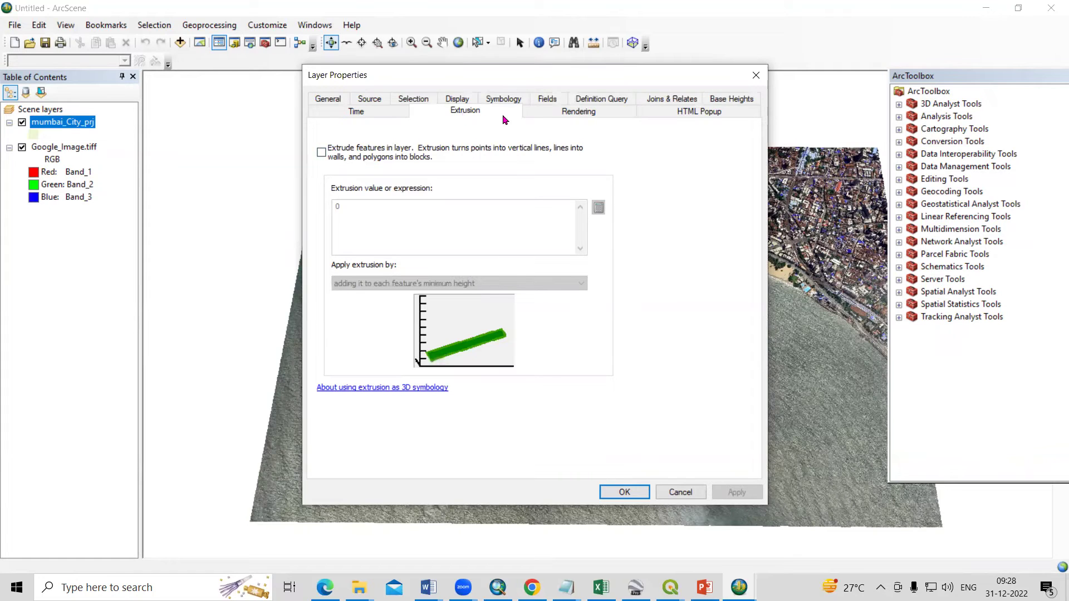
left_click(585, 112)
left_click(473, 113)
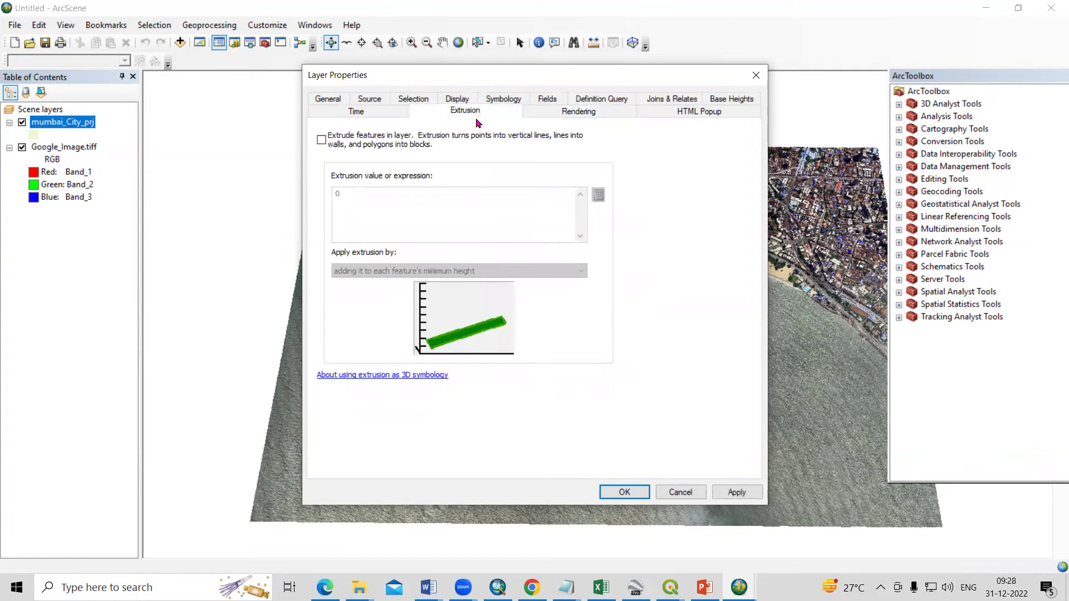
left_click(321, 140)
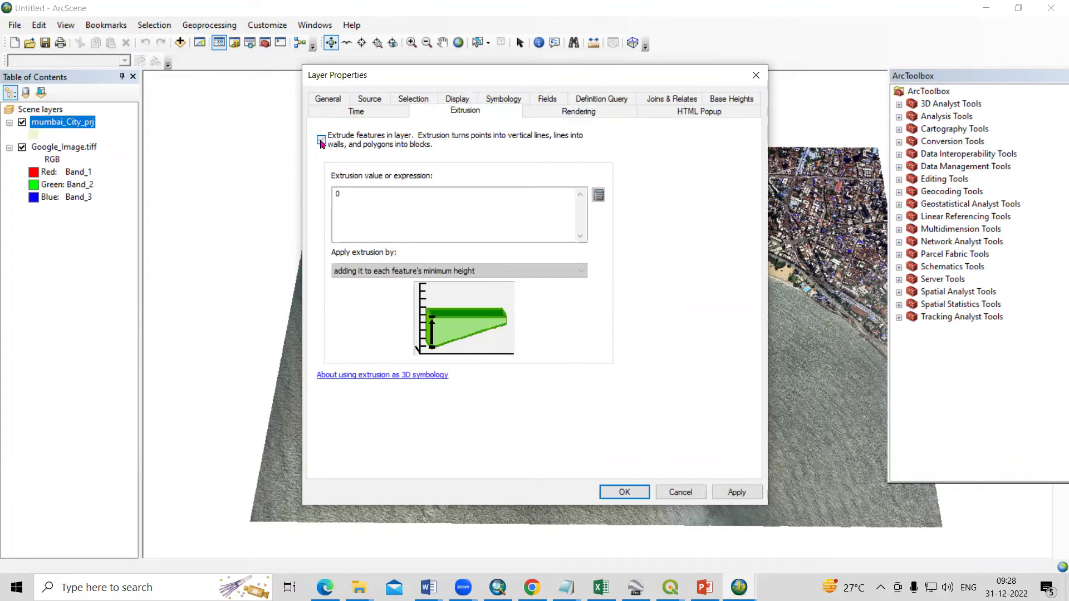
left_click(598, 196)
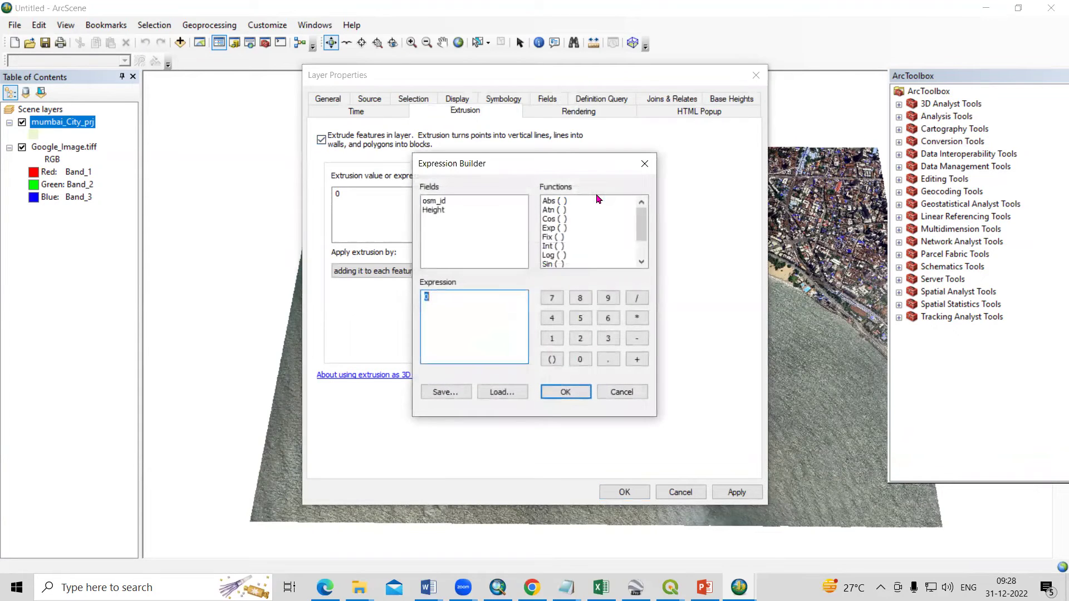
double_click(431, 211)
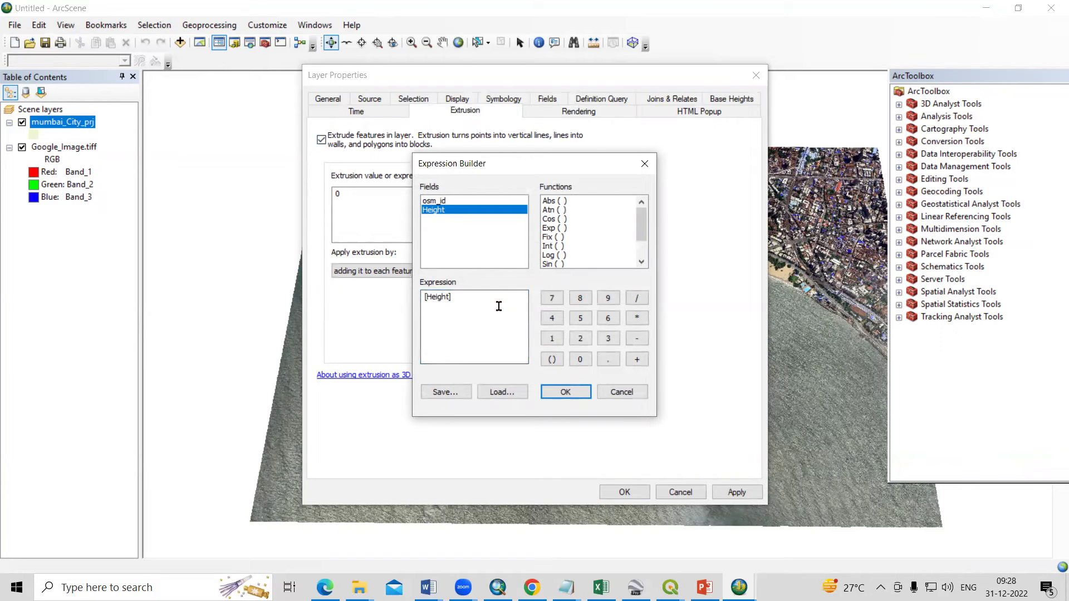
left_click(565, 392)
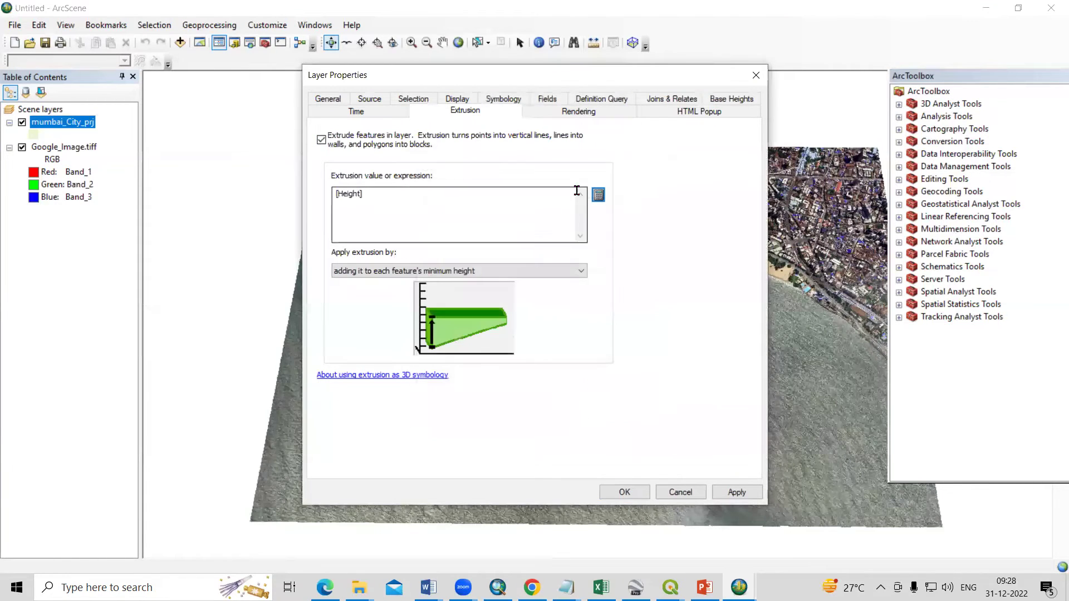
left_click(750, 496)
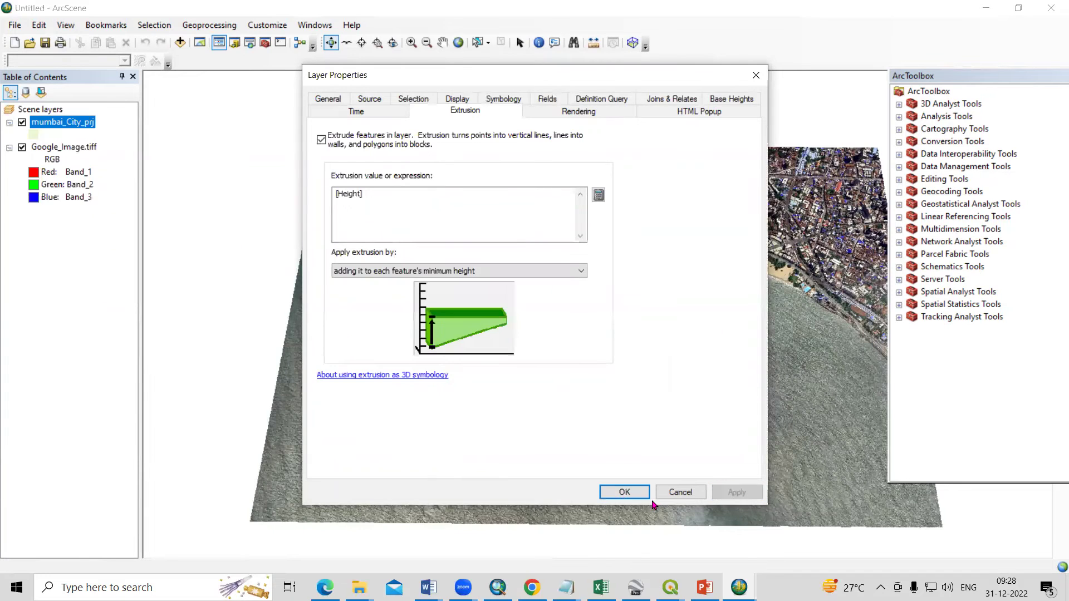
left_click(625, 492)
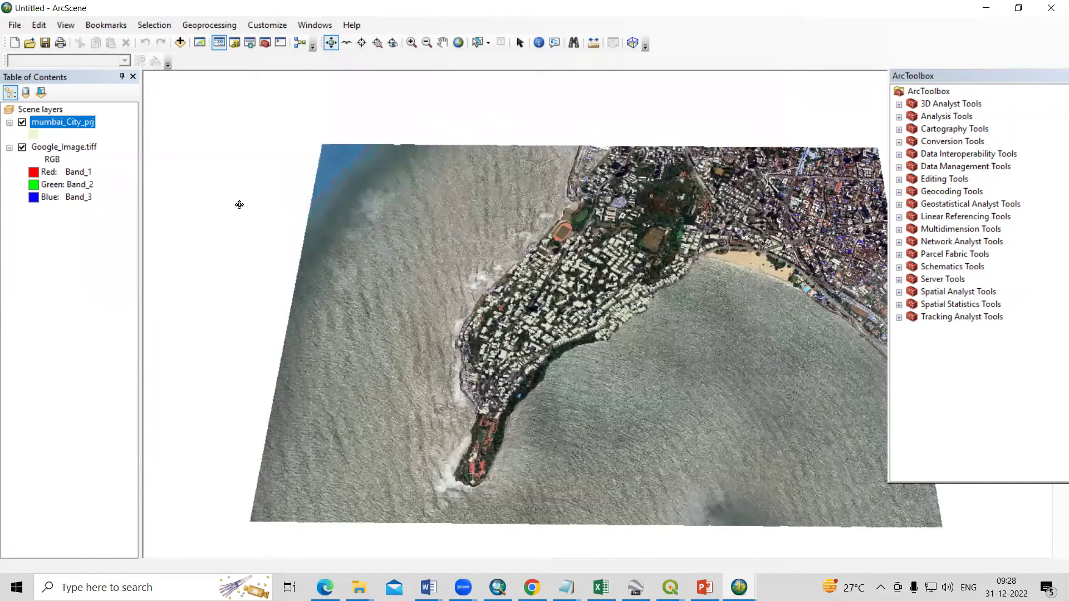
Step: Set the scene's vertical exaggeration by calculating it from the extent, and apply it to the scene
left_click(44, 111)
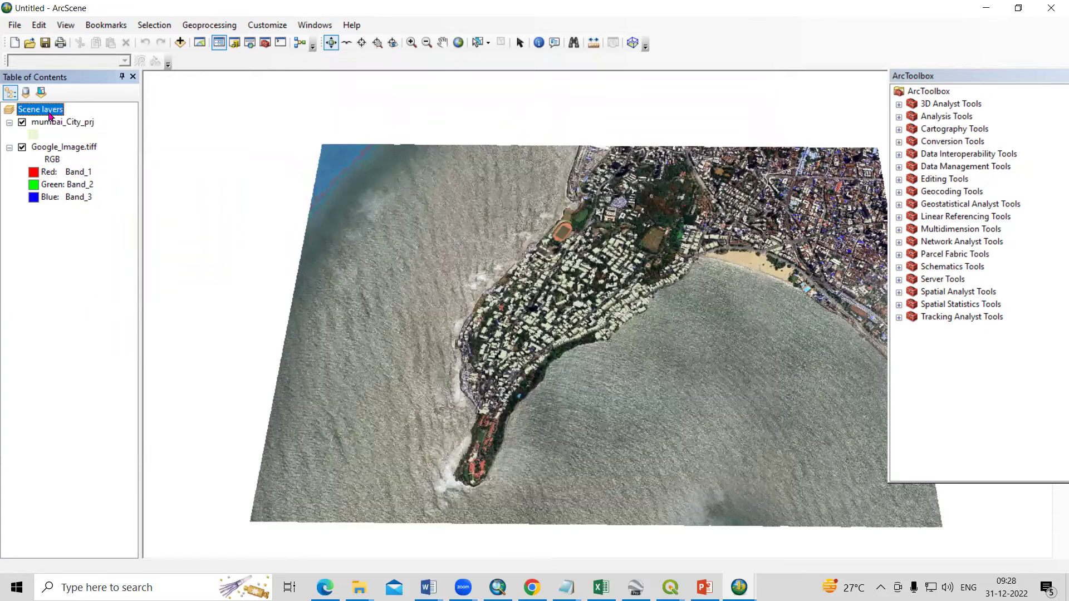
right_click(49, 115)
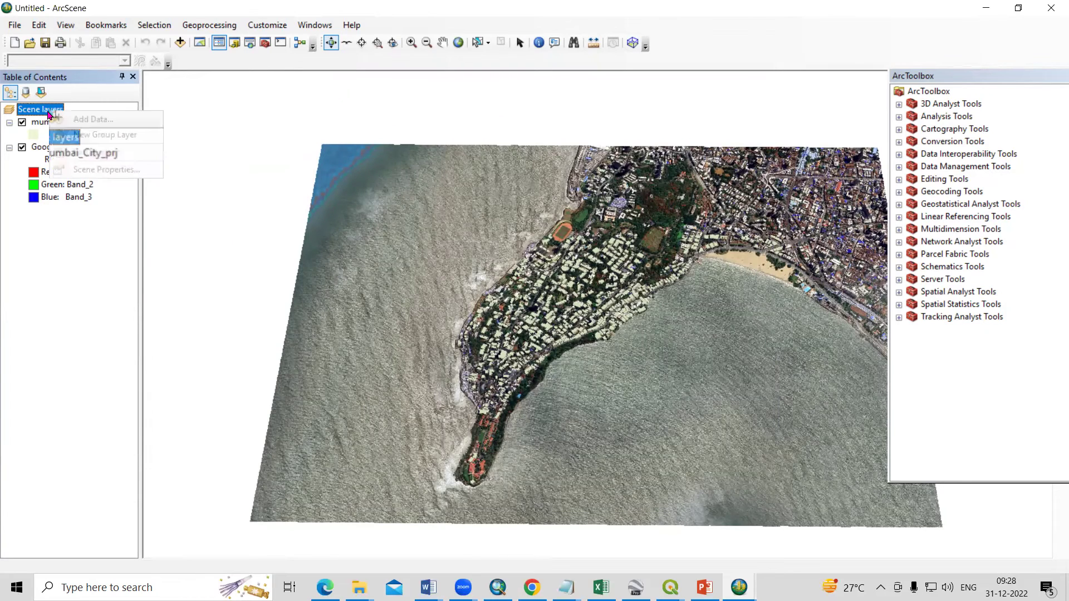
left_click(90, 170)
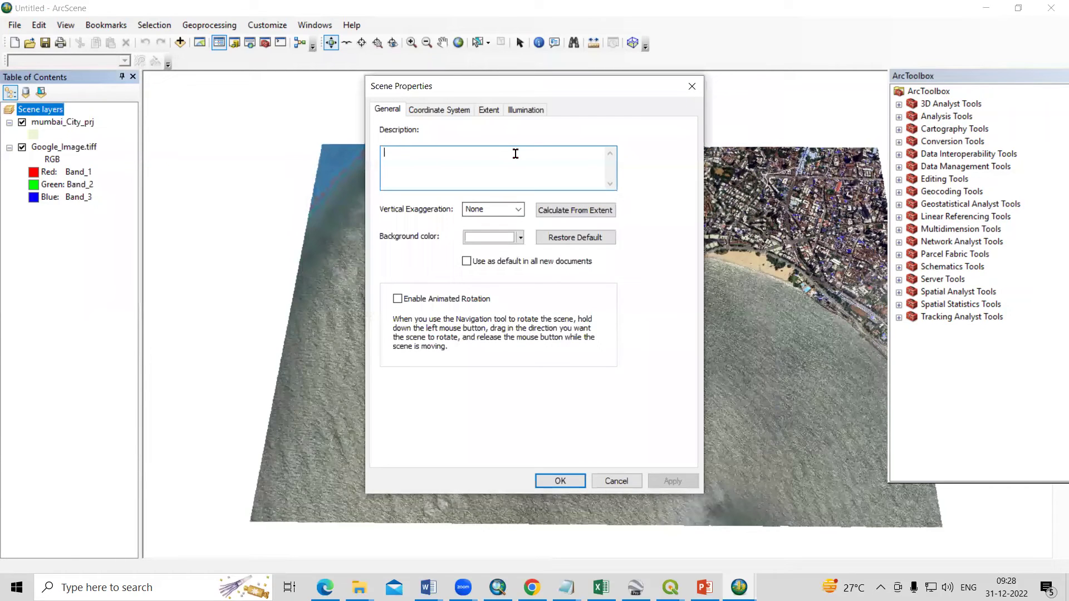
left_click(575, 214)
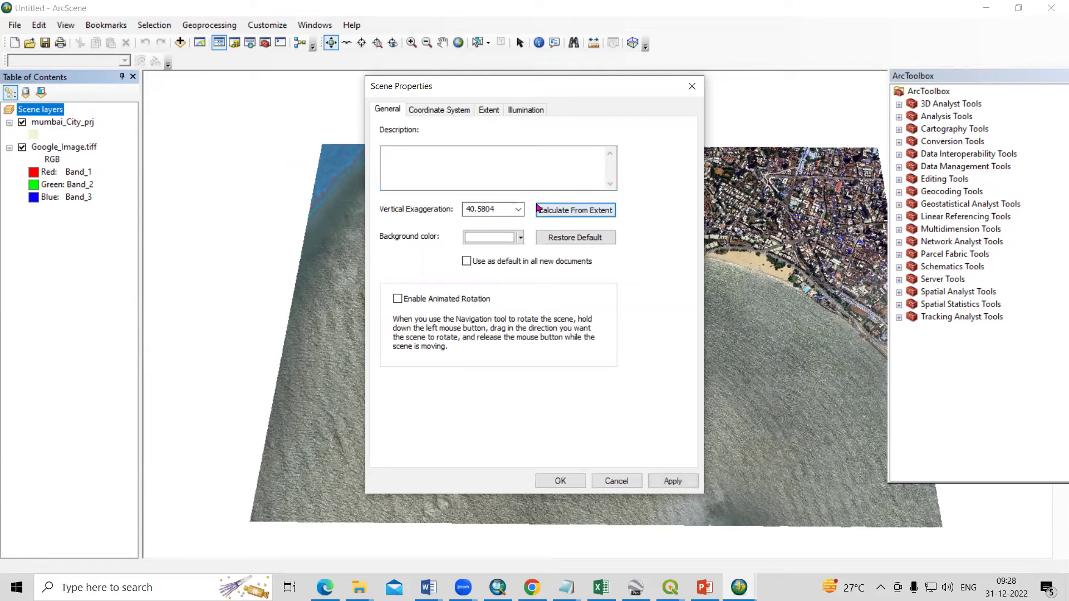
left_click(674, 482)
left_click(559, 481)
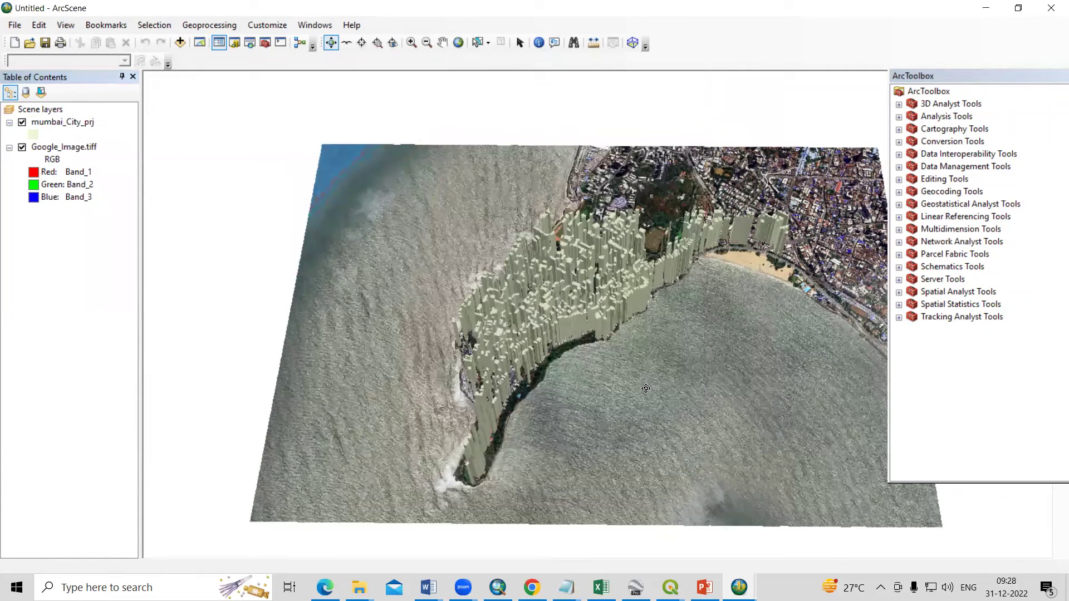
Step: Symbolize the mumbai_City_prj layer by unique values of the Height field, adding all values as categories
left_click_drag(525, 423, 462, 374)
left_click_drag(601, 451, 713, 428)
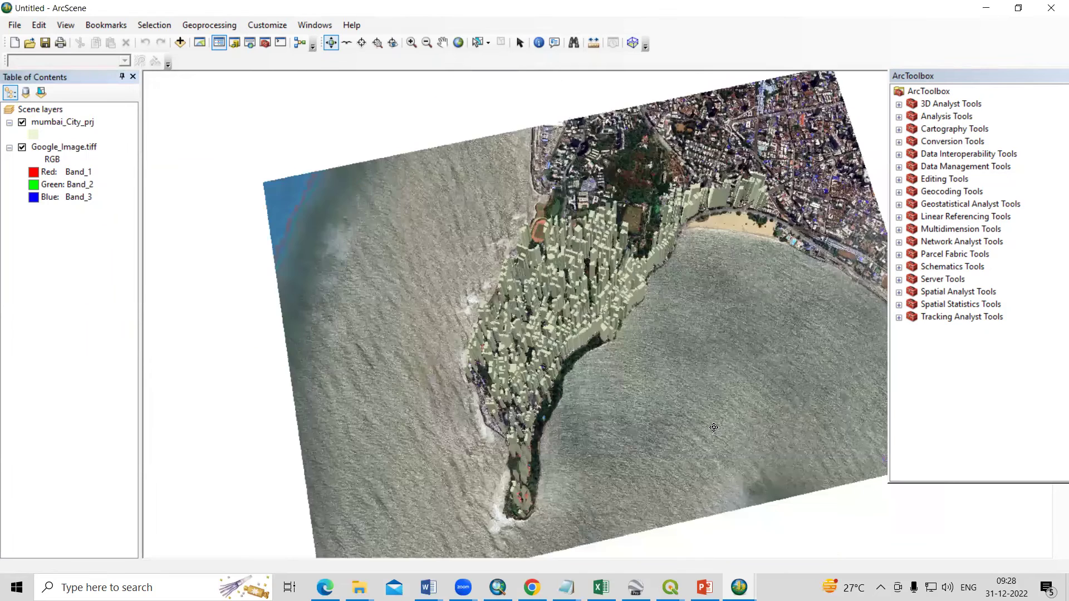
left_click_drag(550, 440, 545, 365)
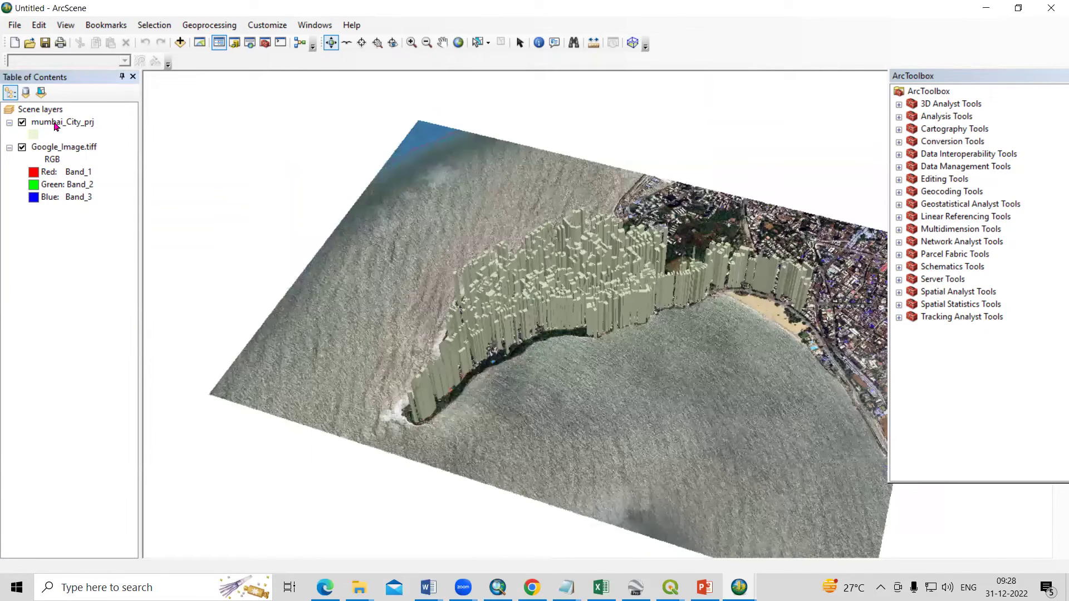
right_click(56, 125)
left_click(110, 347)
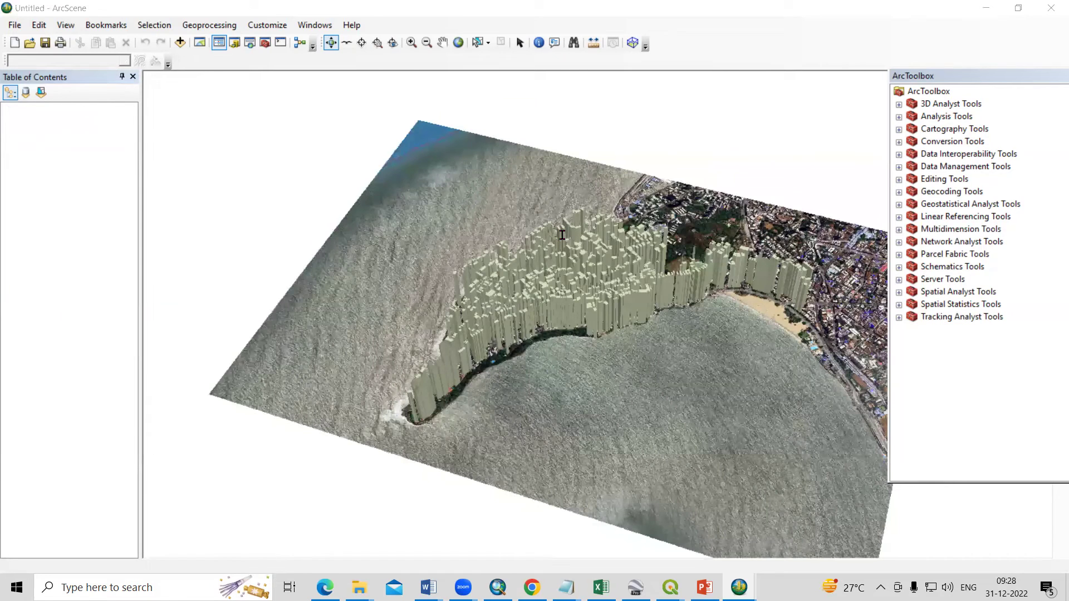
left_click(504, 99)
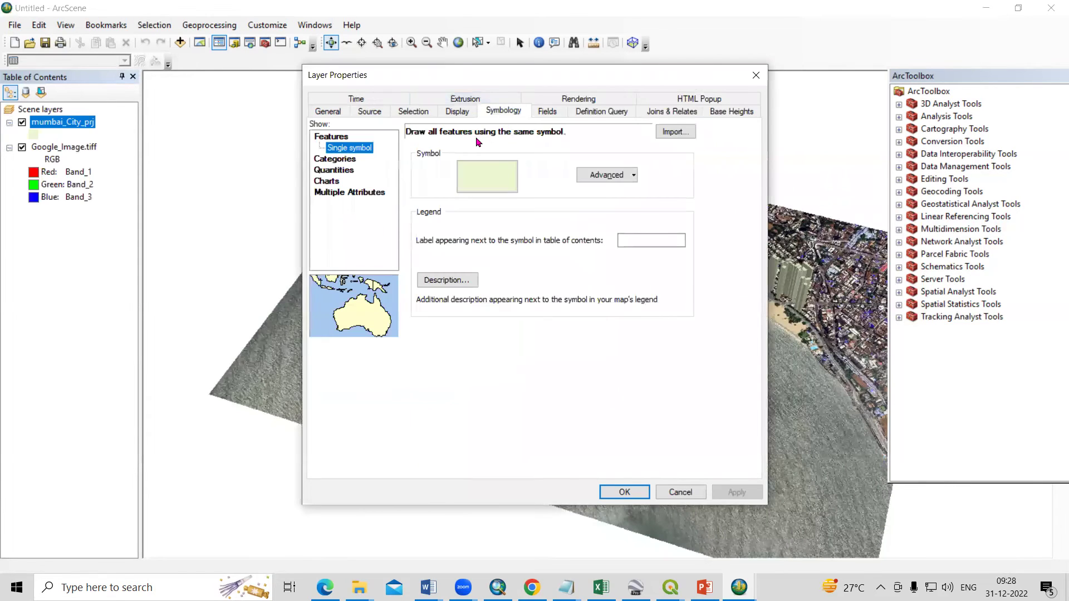
left_click(336, 160)
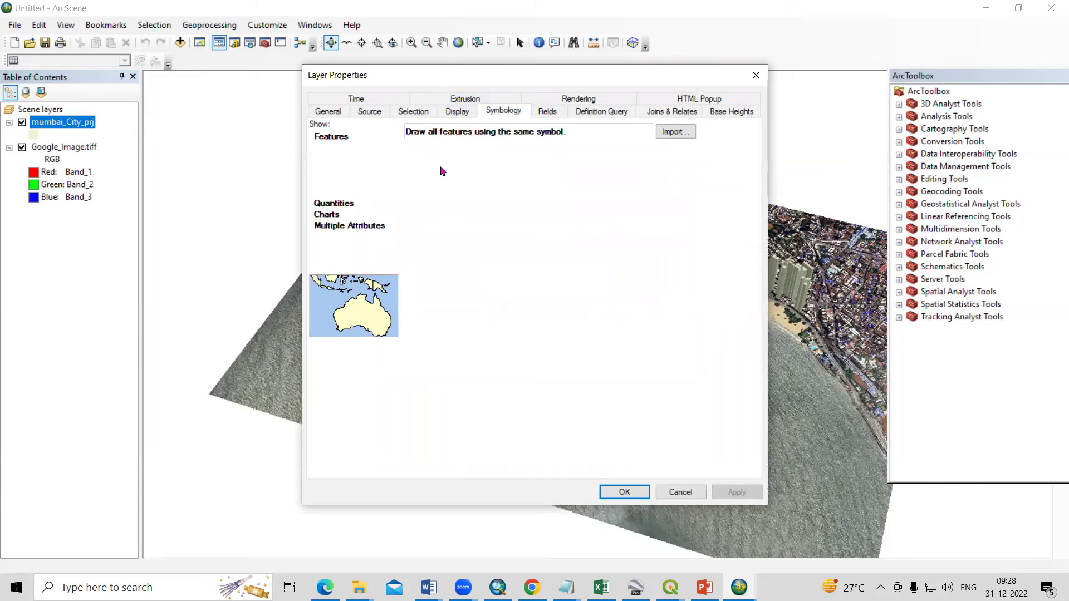
left_click(450, 160)
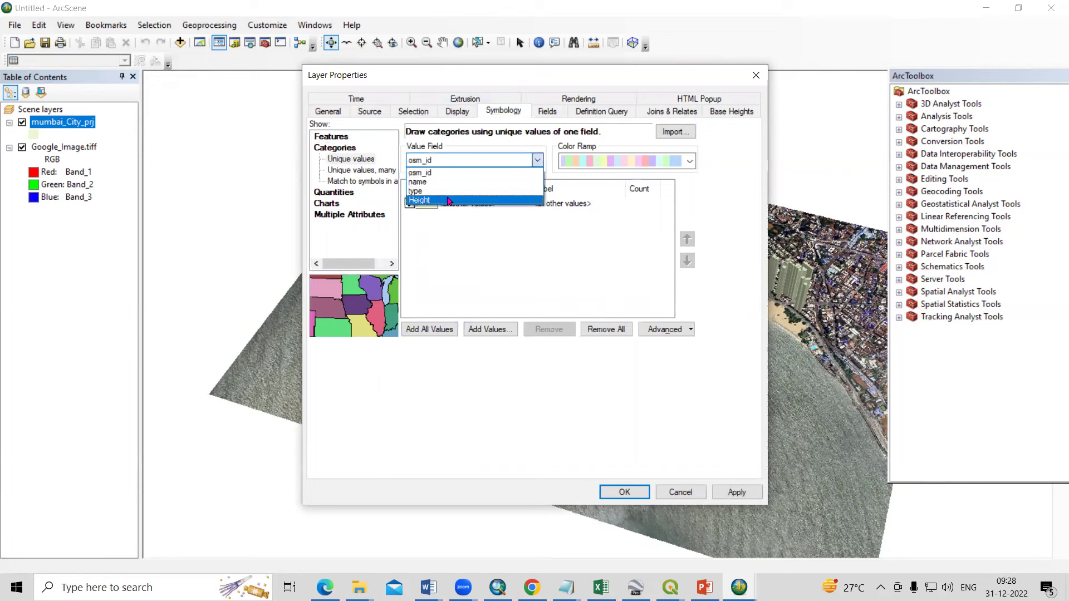
left_click(448, 199)
left_click(443, 329)
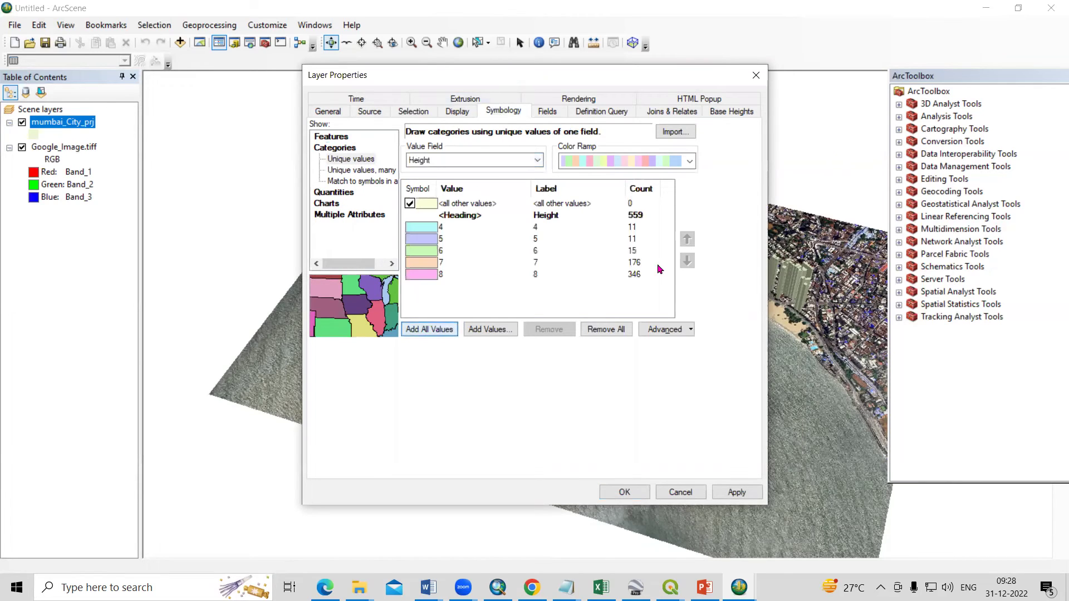
Step: Choose a darker multicolour ramp for the Height categories and apply the symbology to the buildings
left_click(690, 161)
left_click(636, 226)
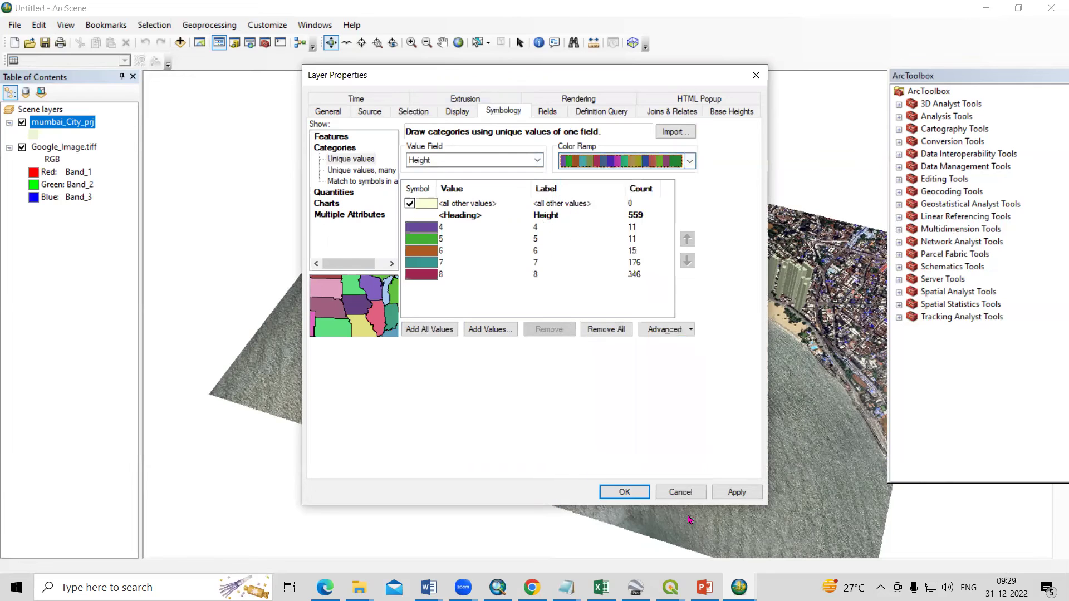
left_click(734, 493)
left_click(624, 493)
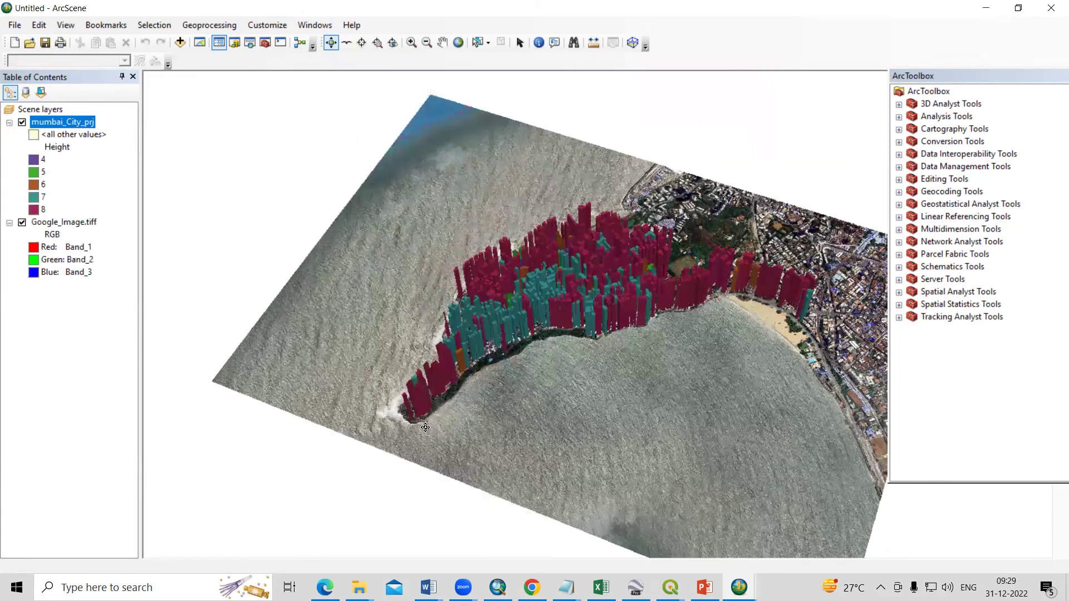
Step: Examine the extruded, height-coloured buildings of the 3D city model from several angles and up close
left_click_drag(426, 428, 674, 370)
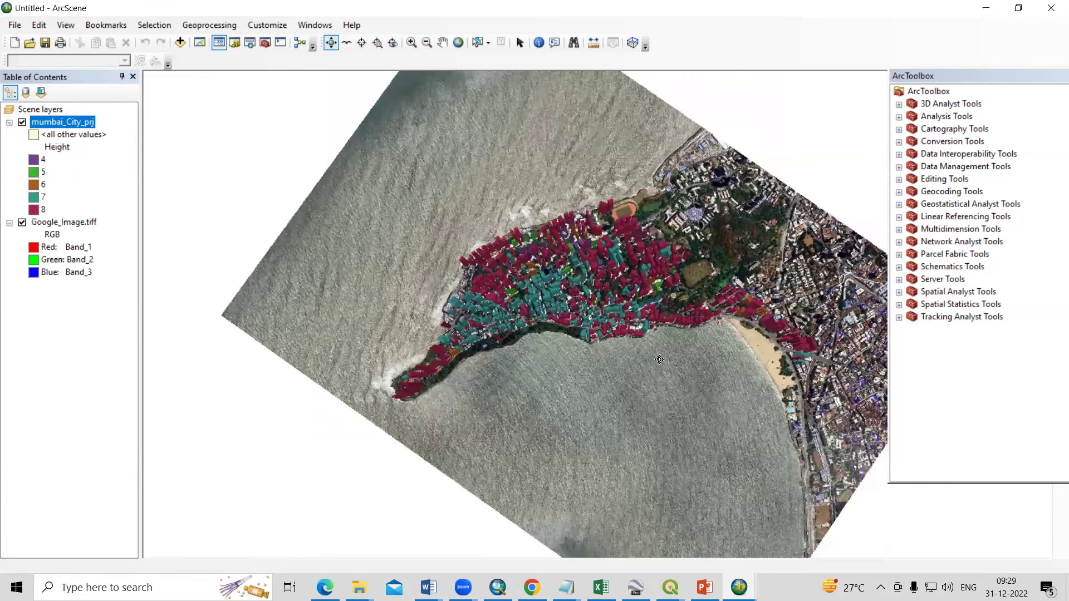
right_click_drag(578, 392, 580, 303)
scroll(580, 303, "up", 8)
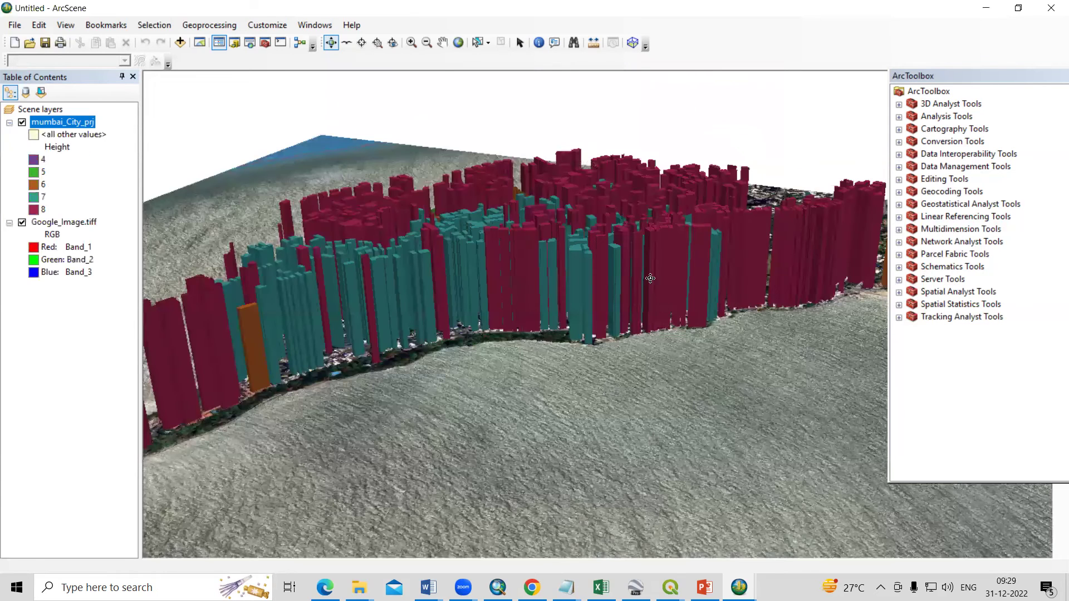
left_click_drag(585, 370, 450, 426)
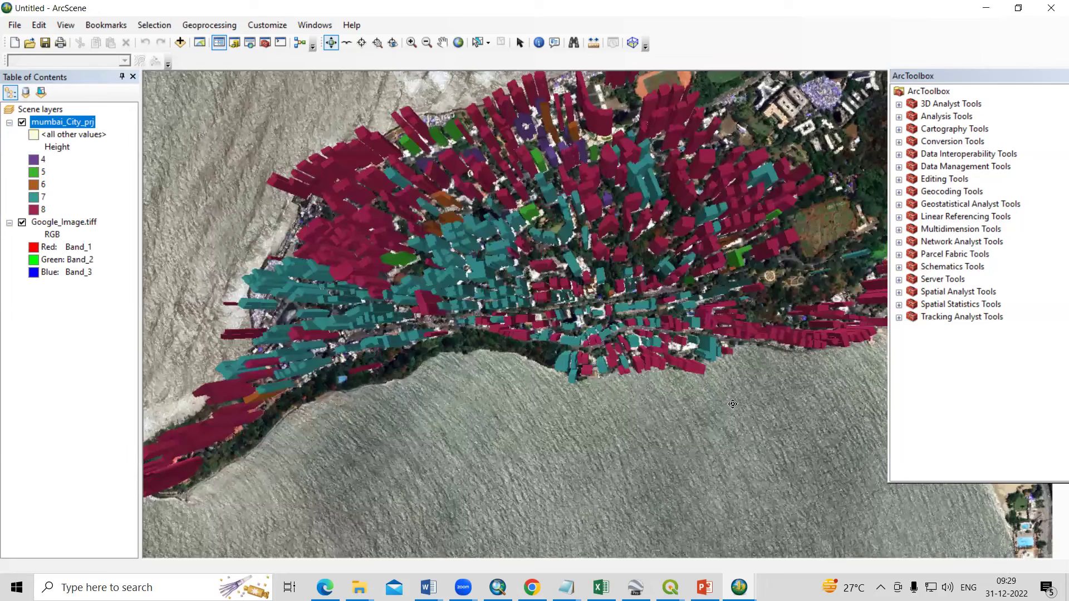
left_click_drag(392, 453, 543, 441)
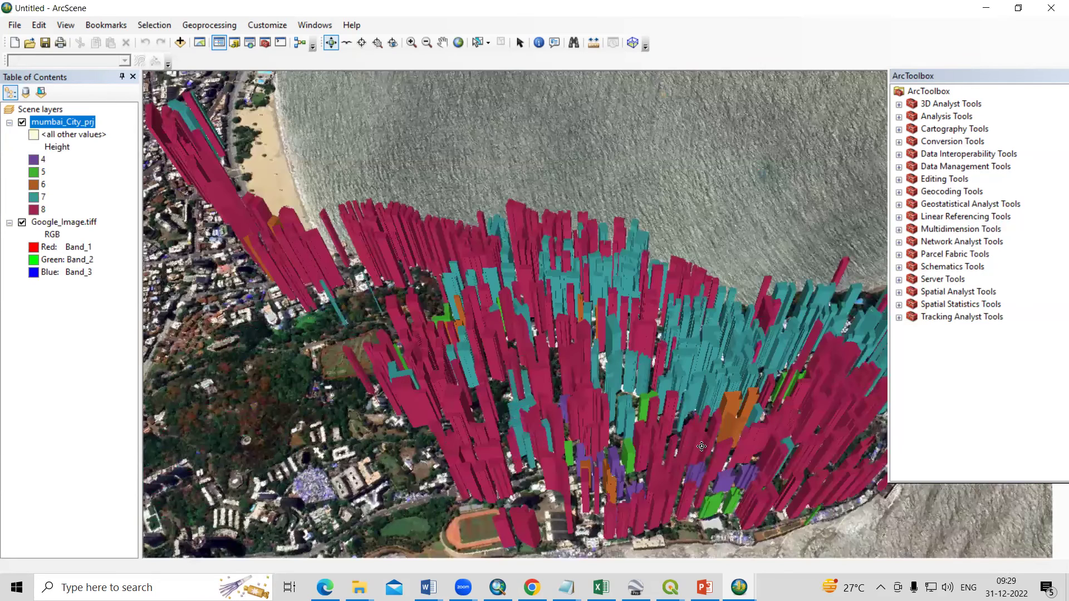
left_click_drag(410, 398, 709, 403)
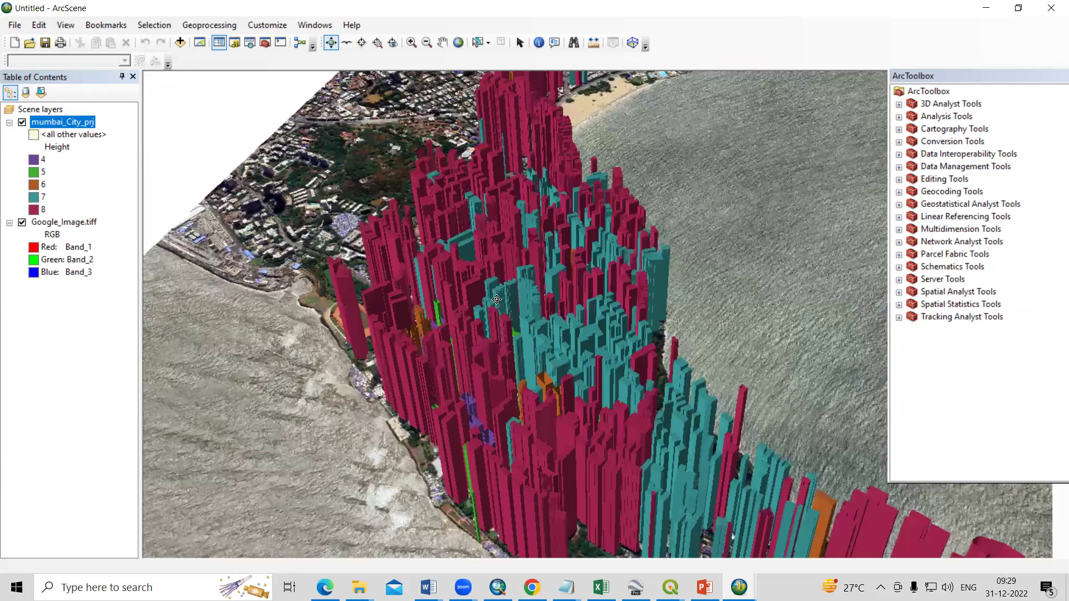
Step: Inspect the finished Mumbai 3D model all around the peninsula, from overhead and oblique viewpoints, comparing the building heights along both coastlines
left_click_drag(497, 300, 431, 262)
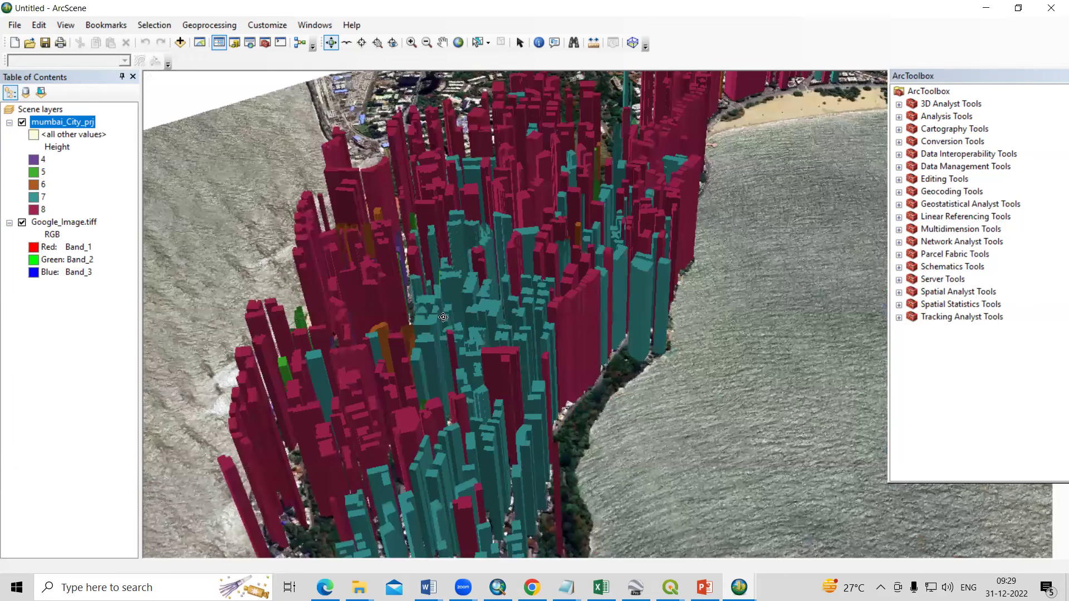
left_click_drag(443, 317, 541, 344)
left_click_drag(498, 430, 337, 358)
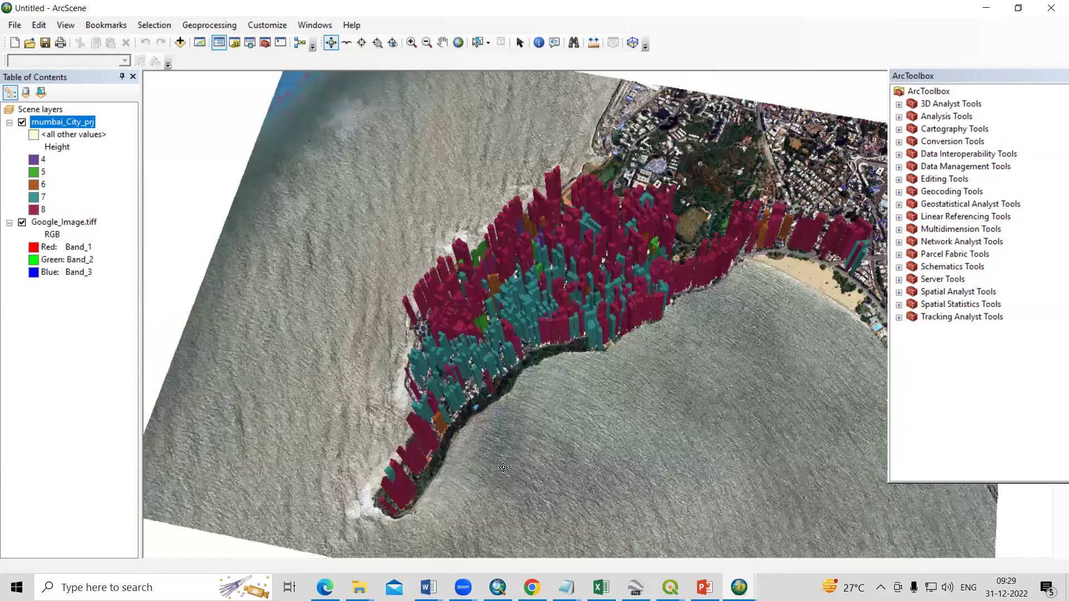
scroll(607, 336, "down", 3)
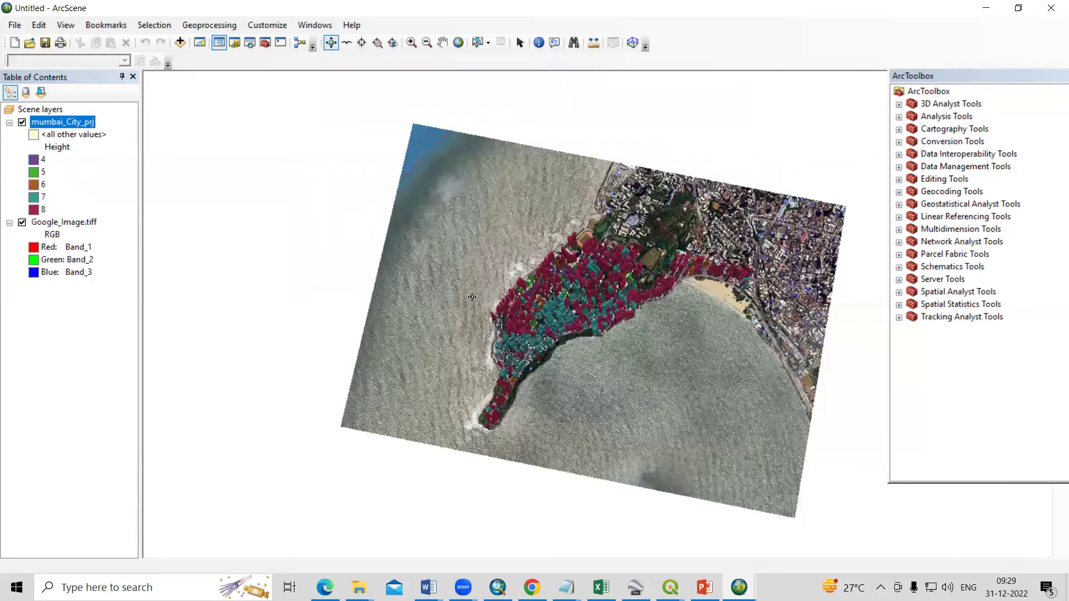
scroll(471, 298, "up", 5)
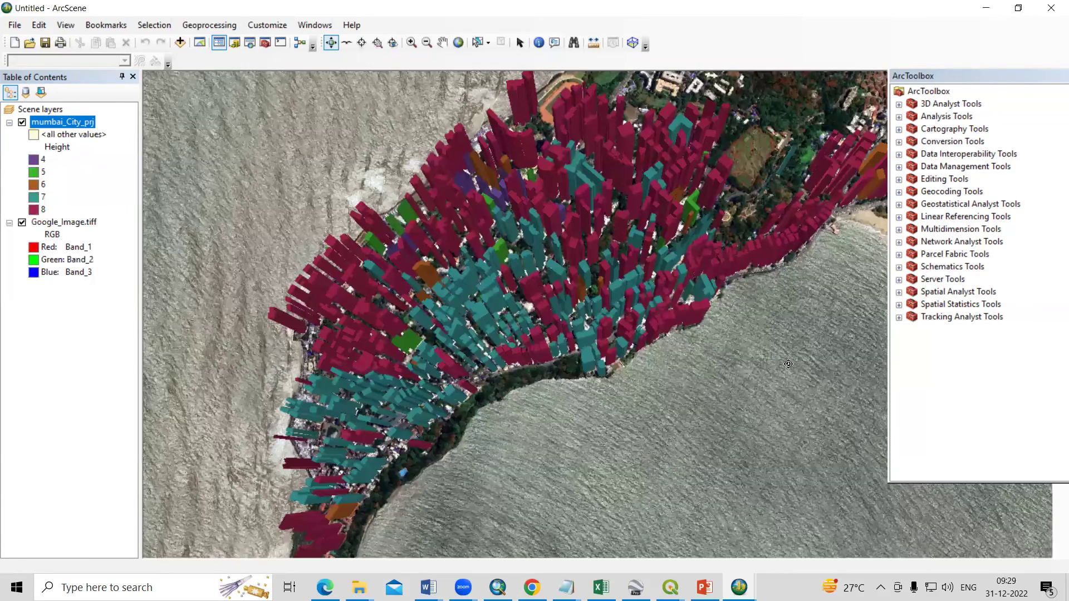
left_click_drag(532, 331, 592, 395)
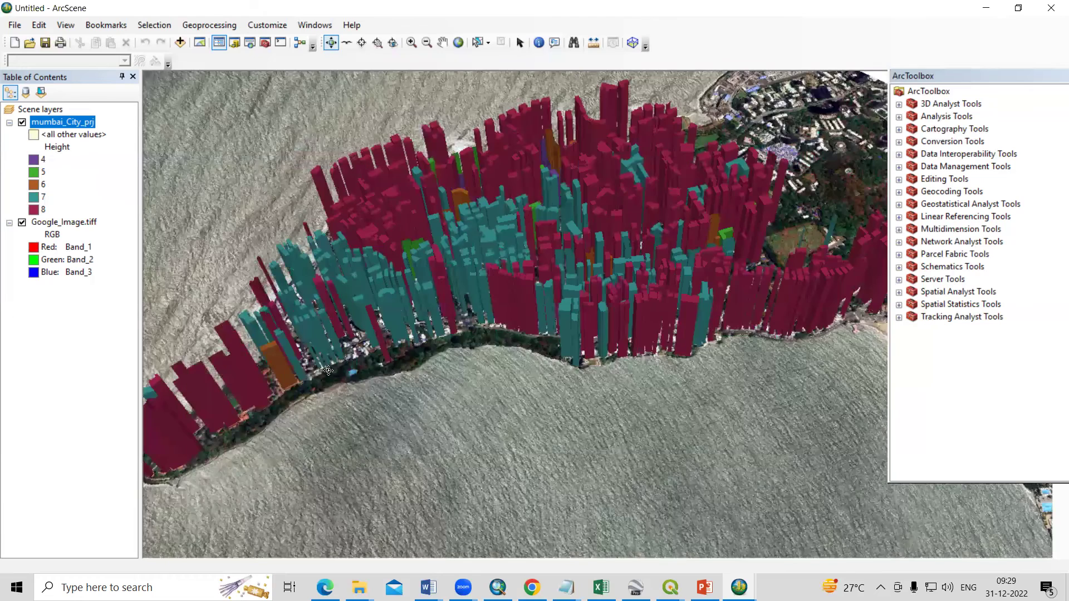
left_click_drag(441, 393, 307, 323)
left_click_drag(569, 487, 635, 470)
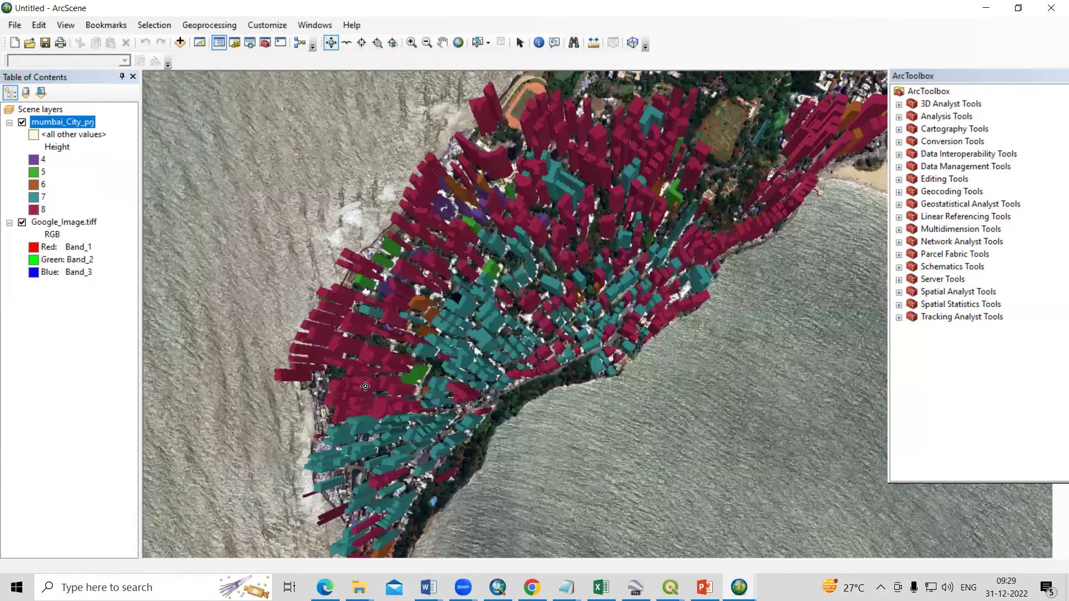
left_click_drag(367, 360, 599, 332)
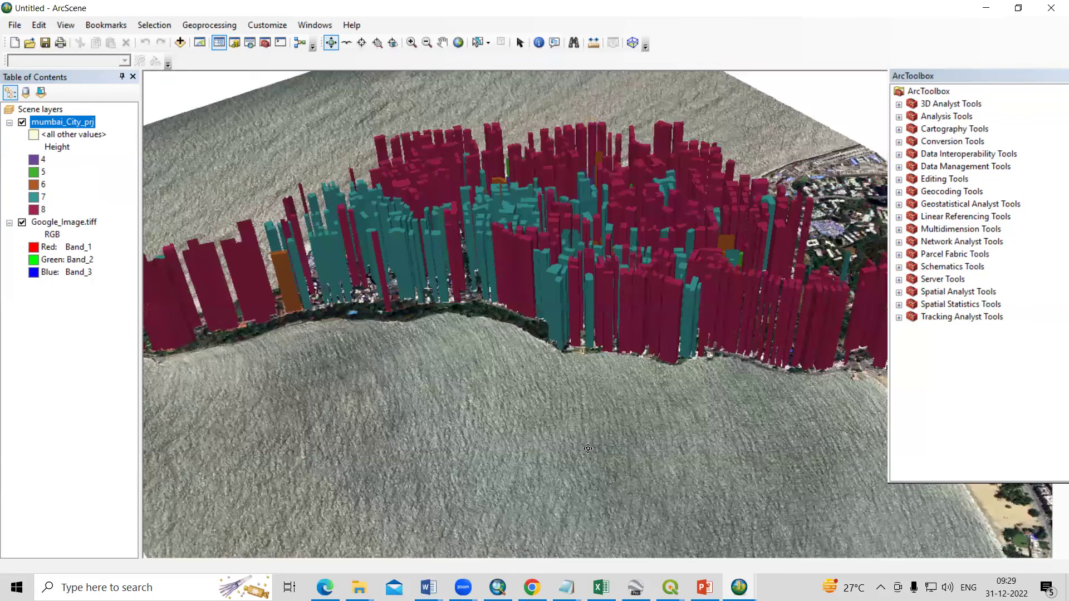
left_click_drag(597, 450, 449, 385)
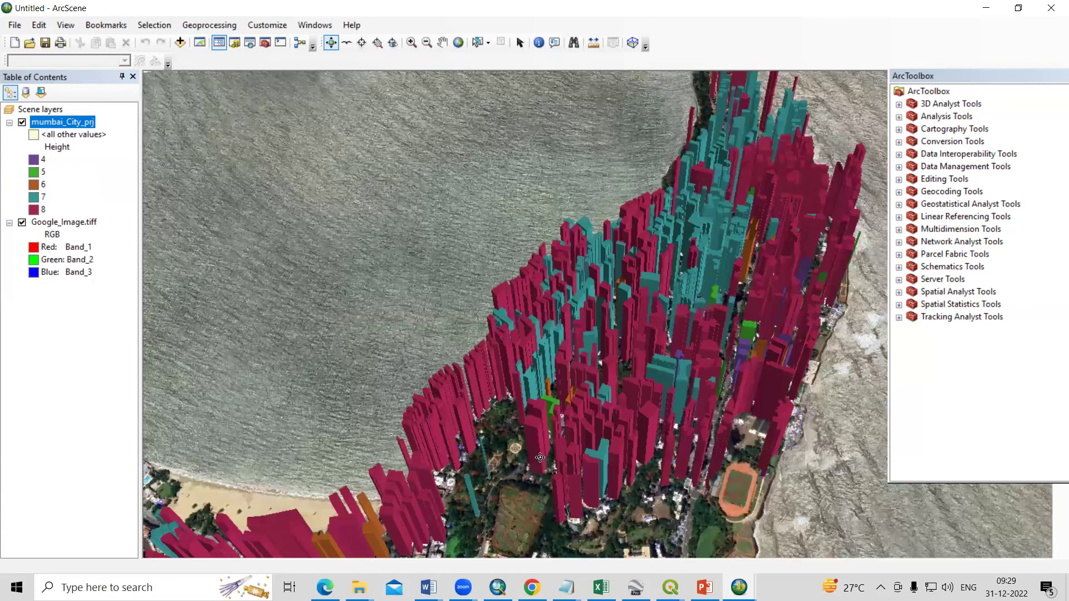
left_click_drag(763, 472, 857, 417)
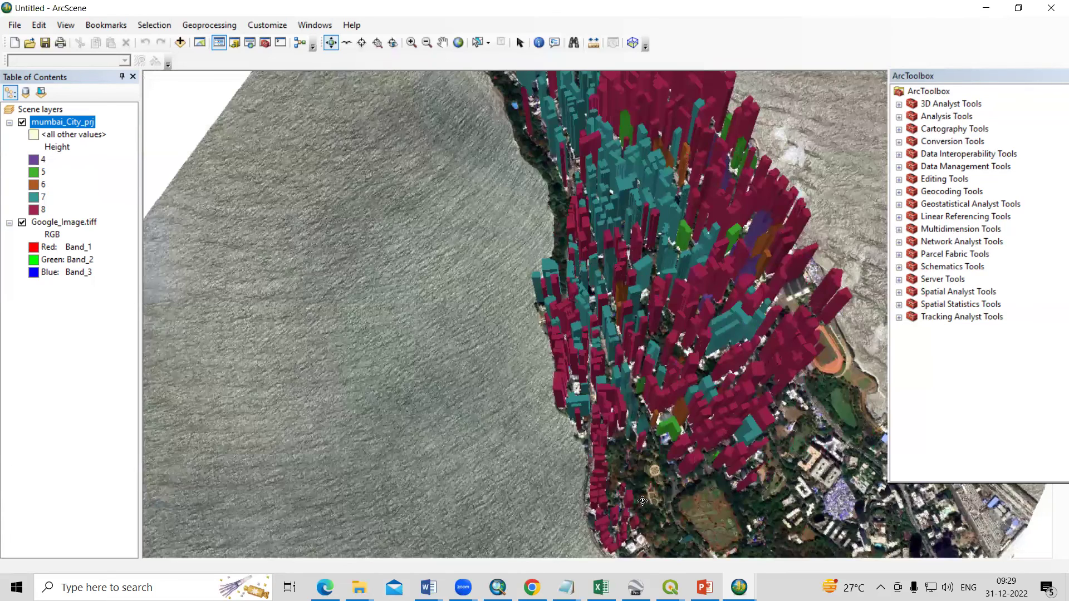
left_click_drag(689, 424, 674, 385)
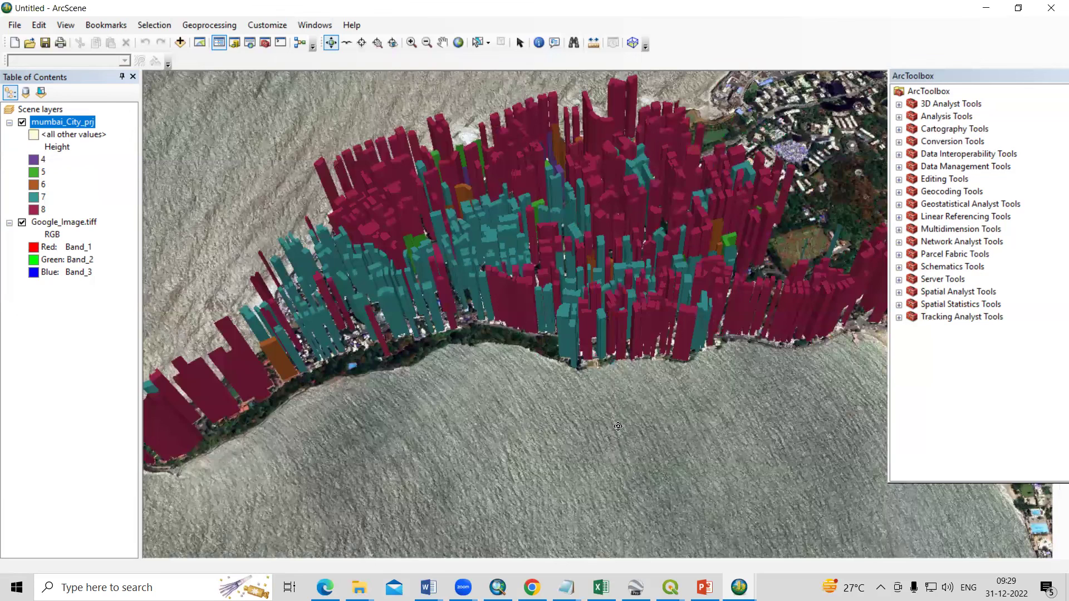
left_click_drag(602, 407, 611, 394)
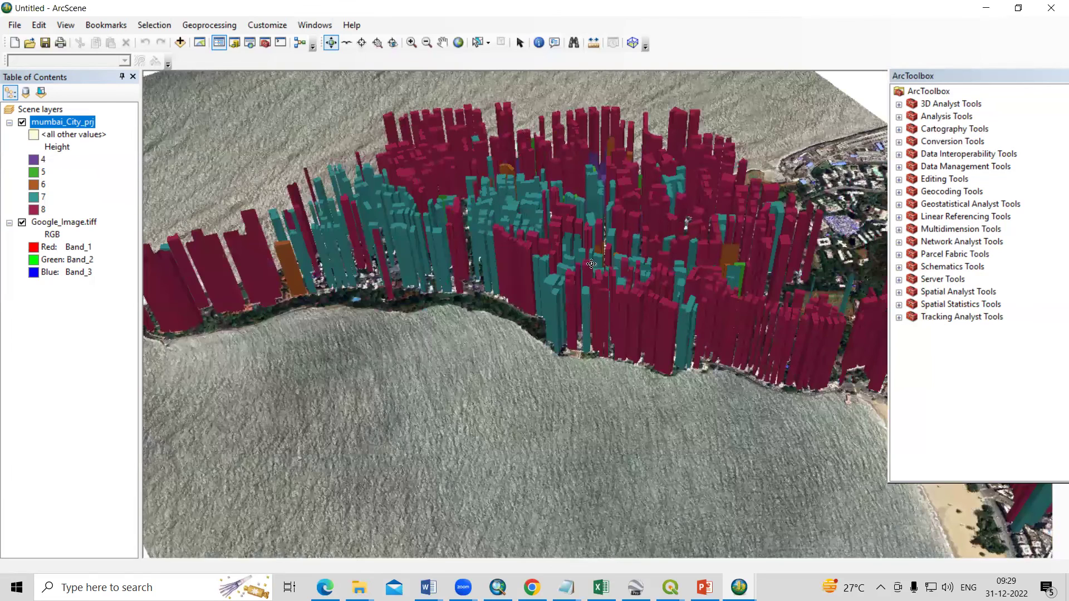
left_click_drag(591, 230, 623, 296)
scroll(544, 492, "up", 3)
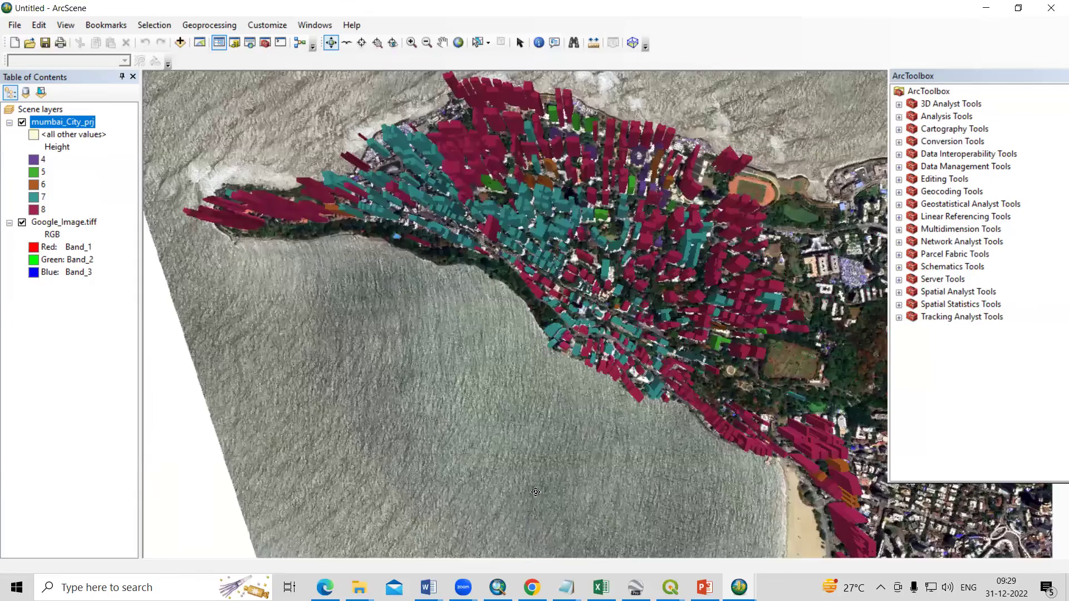
scroll(544, 492, "up", 2)
left_click_drag(798, 295, 738, 397)
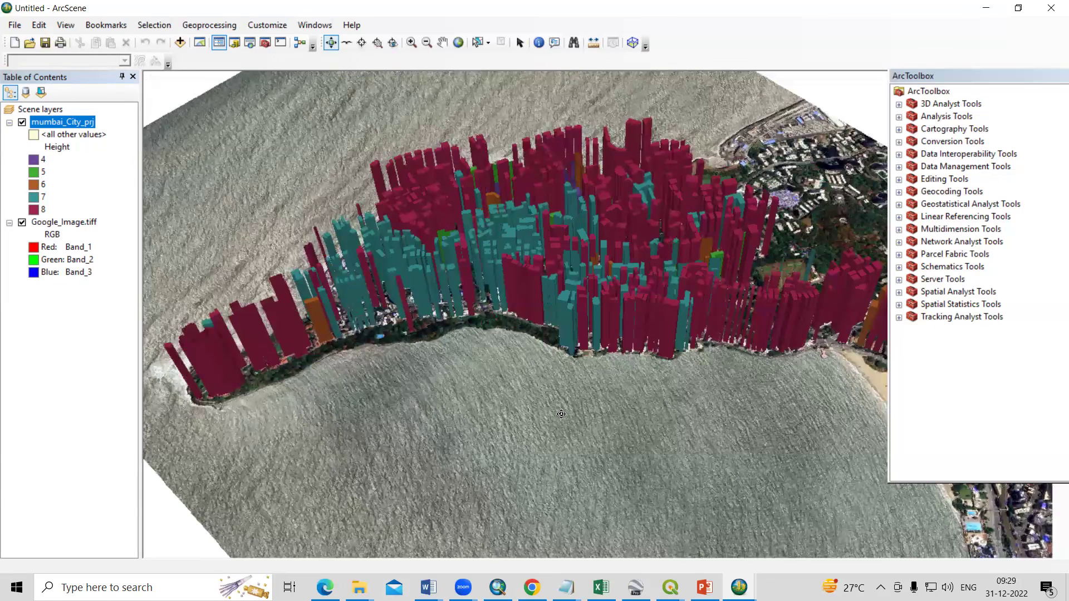
left_click_drag(417, 367, 489, 478)
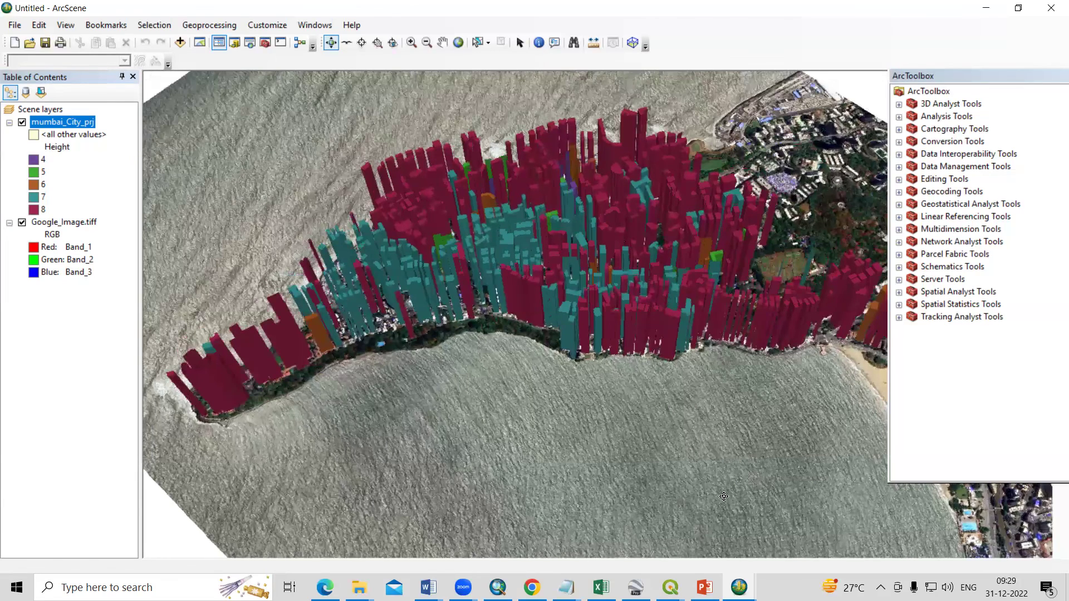
left_click_drag(773, 417, 384, 419)
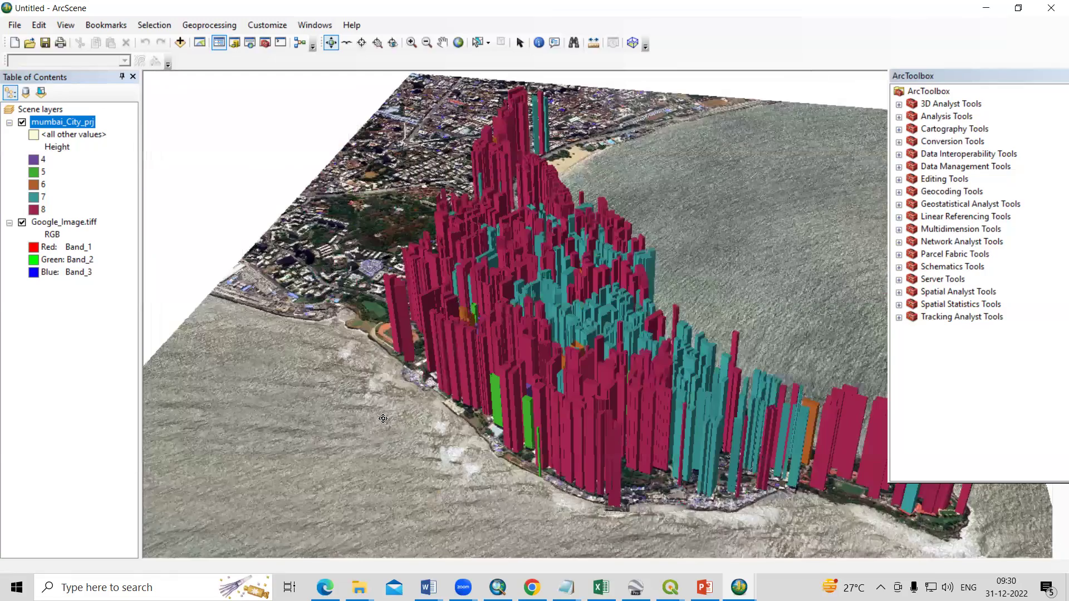